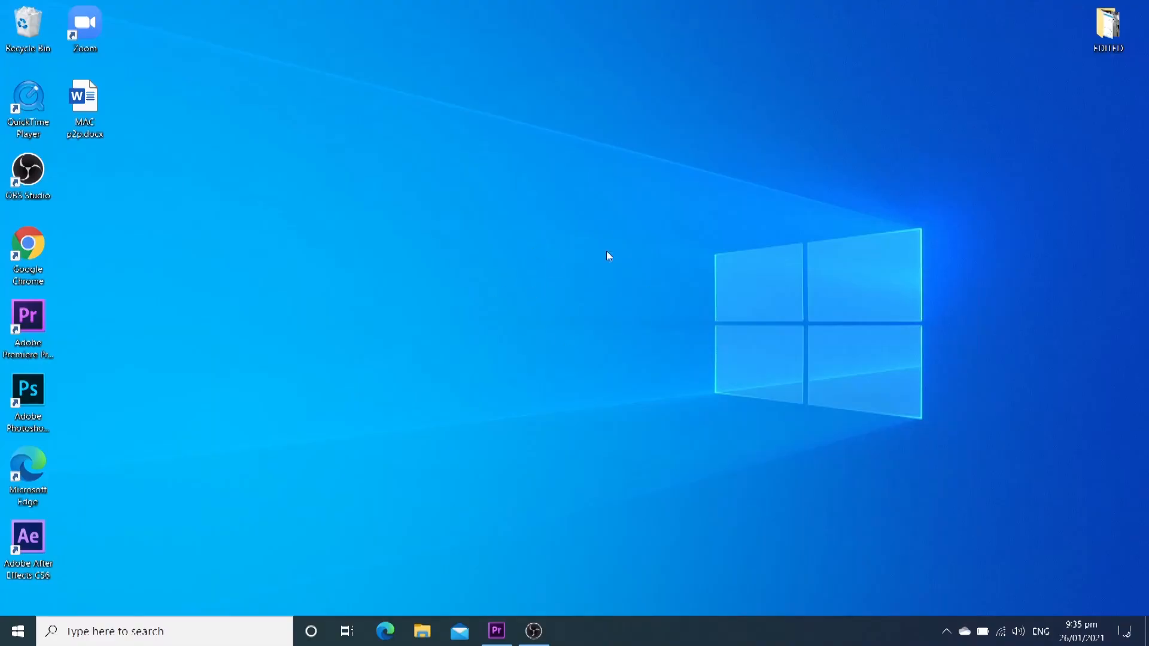
double_click(35, 252)
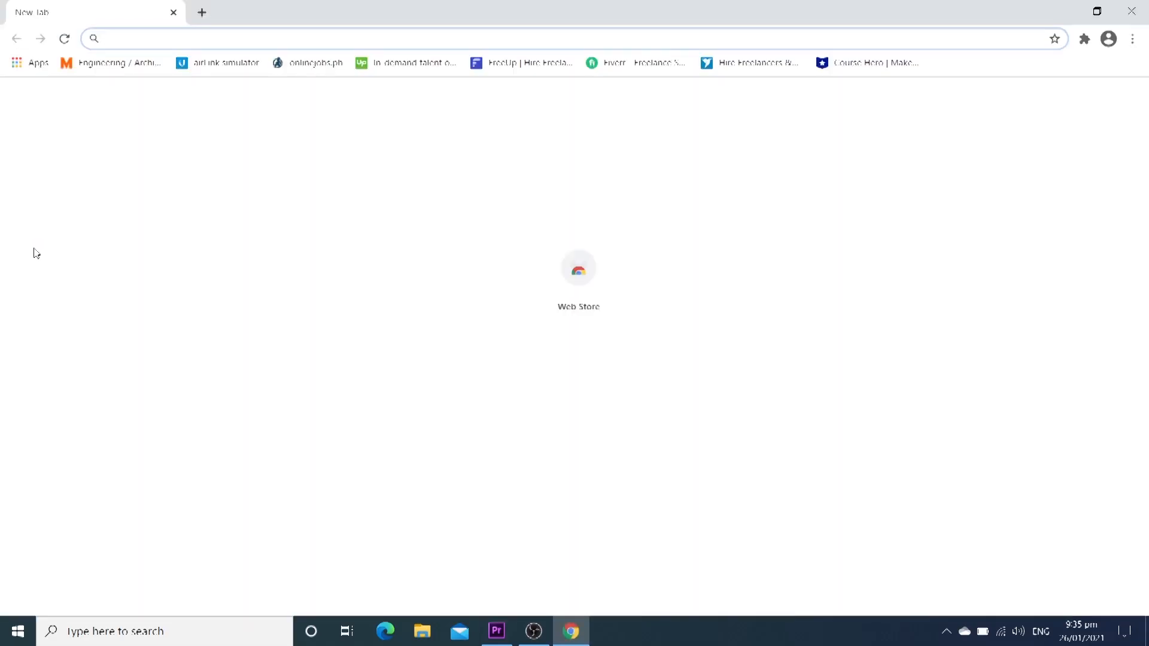
type("www")
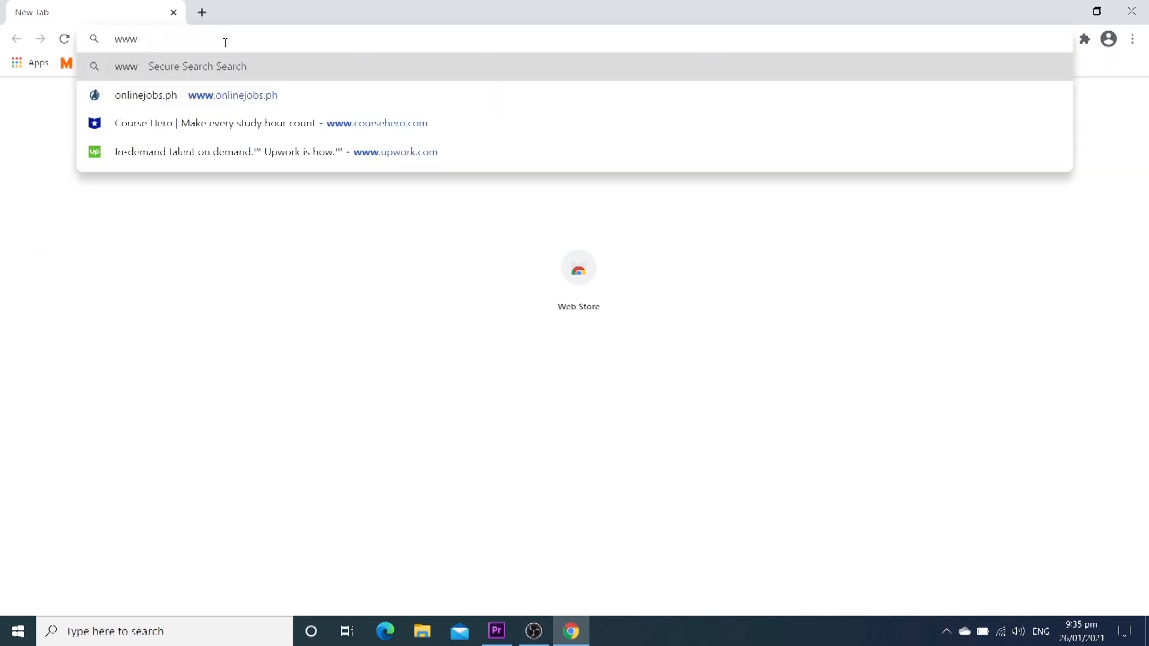
type(".google.com")
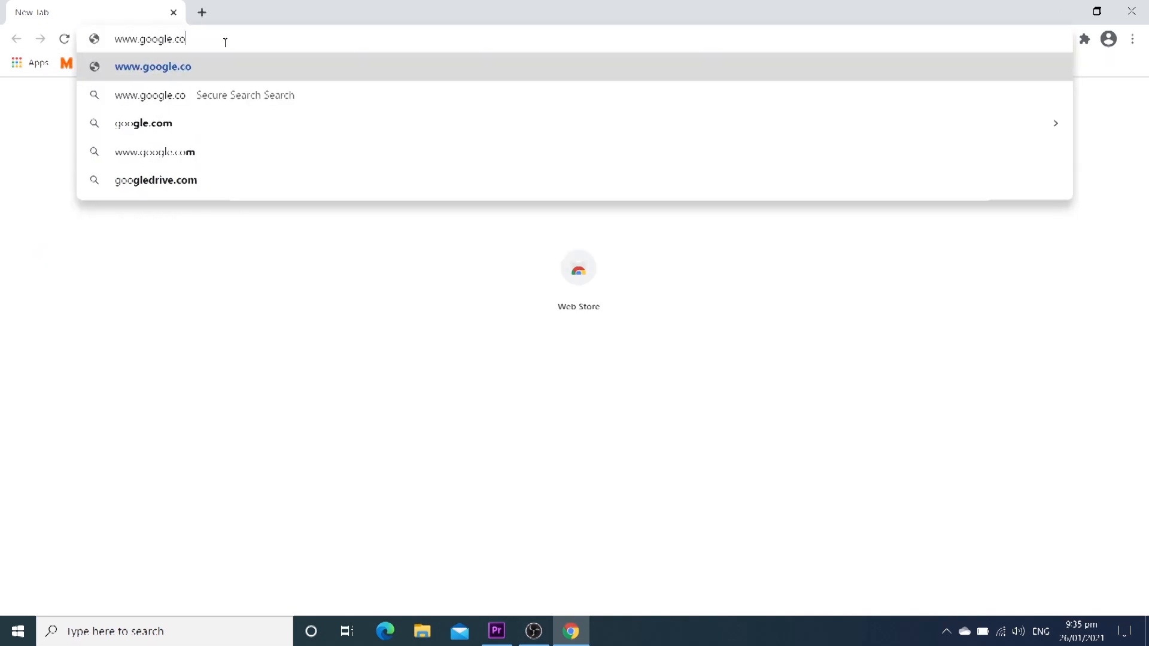
key("Return")
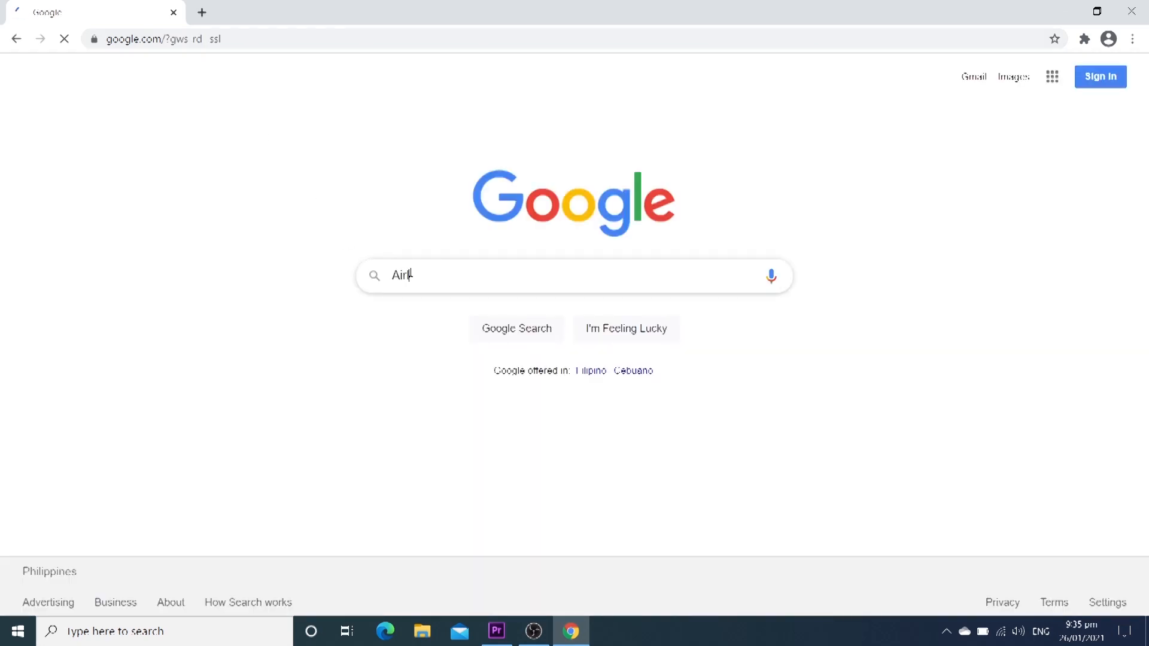
key("Return")
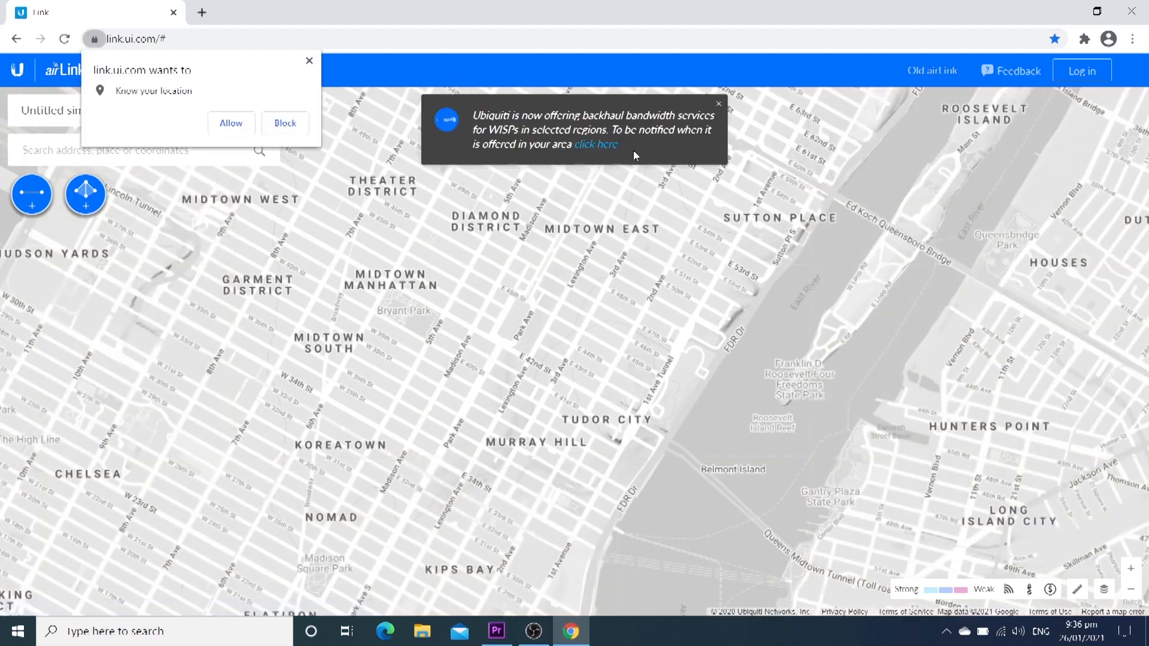
Step: Dismiss the location request and reload the airLink simulator at link.ui.com/#
left_click(310, 60)
left_click(158, 40)
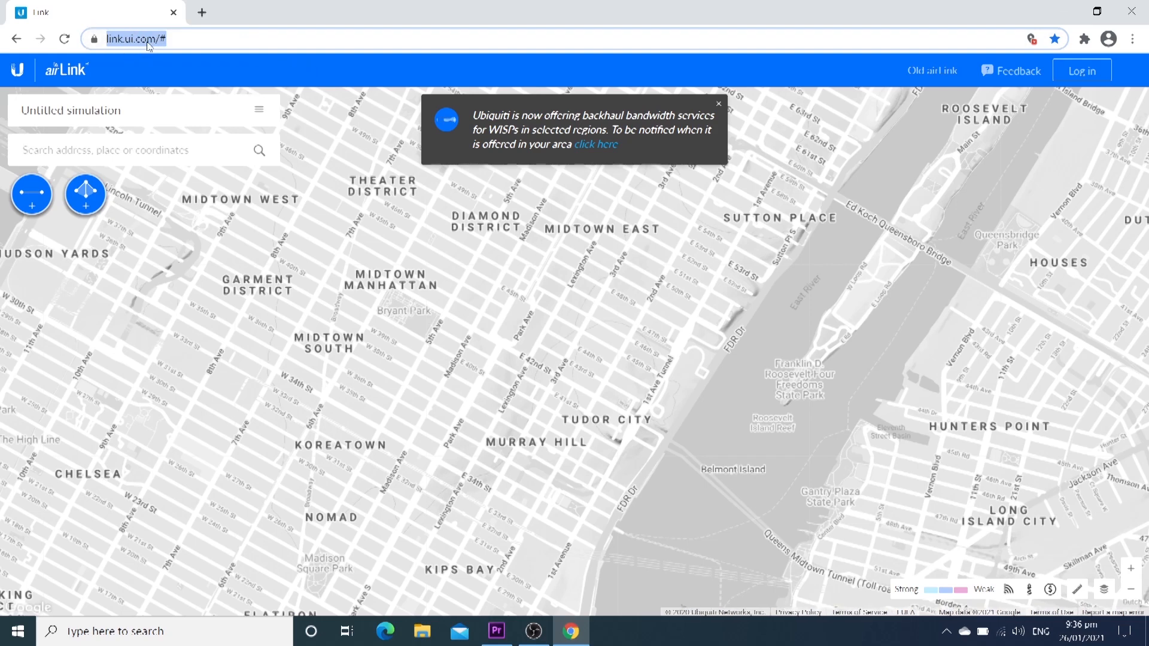
key("Return")
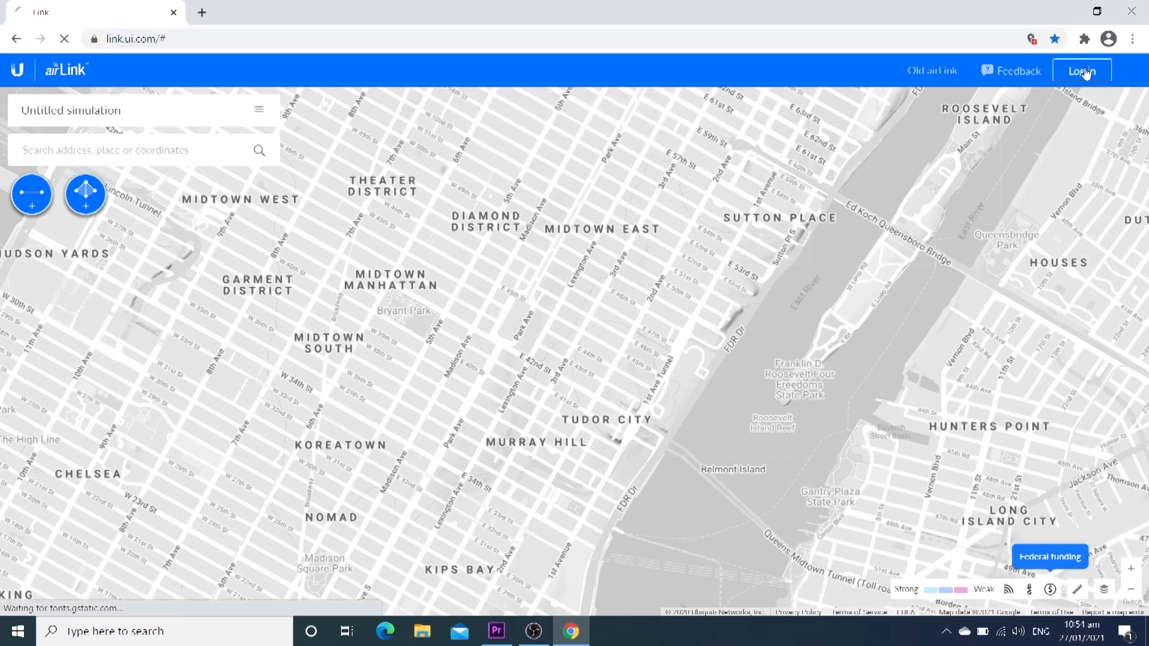
Step: Log in to the Ubiquiti account with the e-mail or username and the account password
left_click(1083, 71)
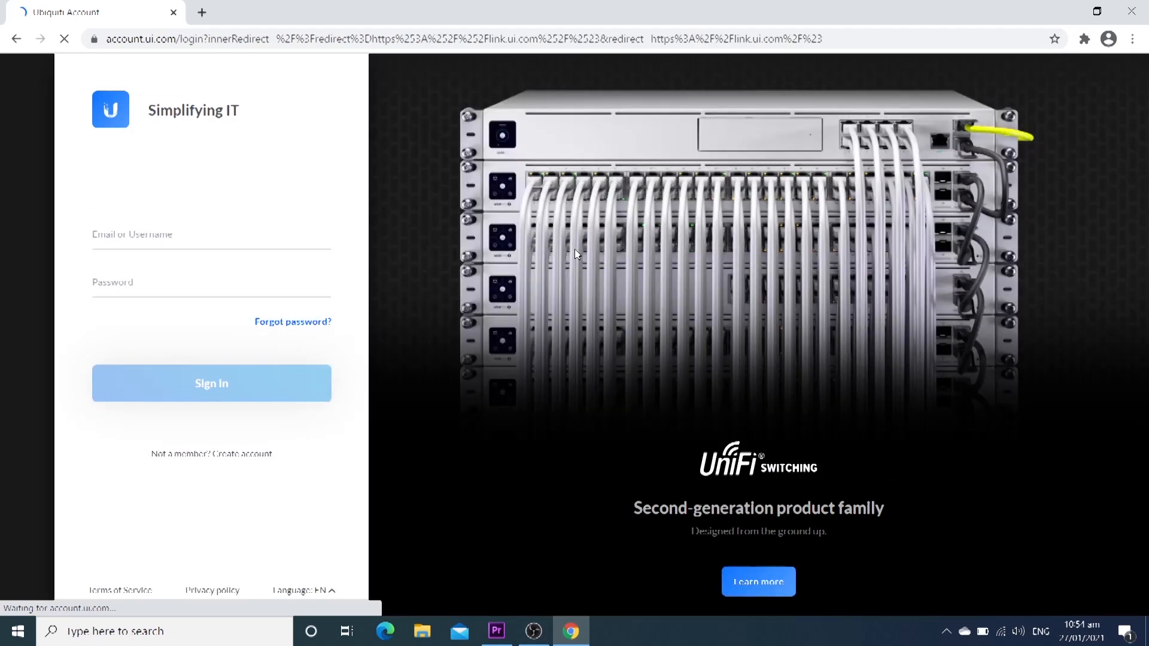
left_click(191, 235)
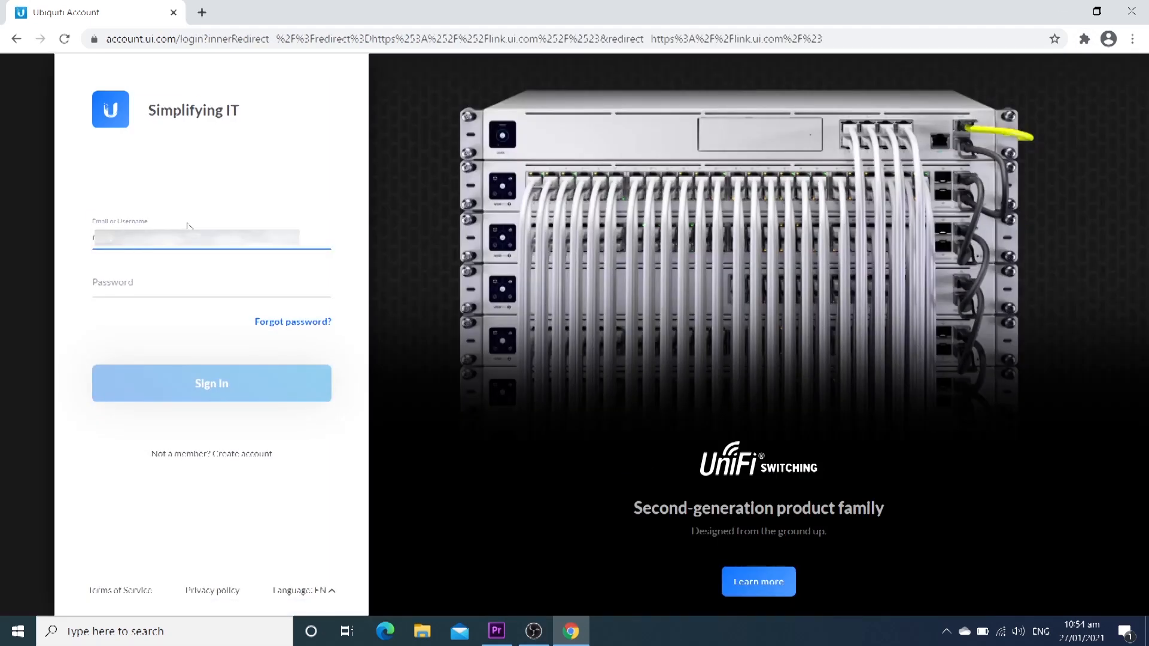
left_click(182, 271)
type("**********")
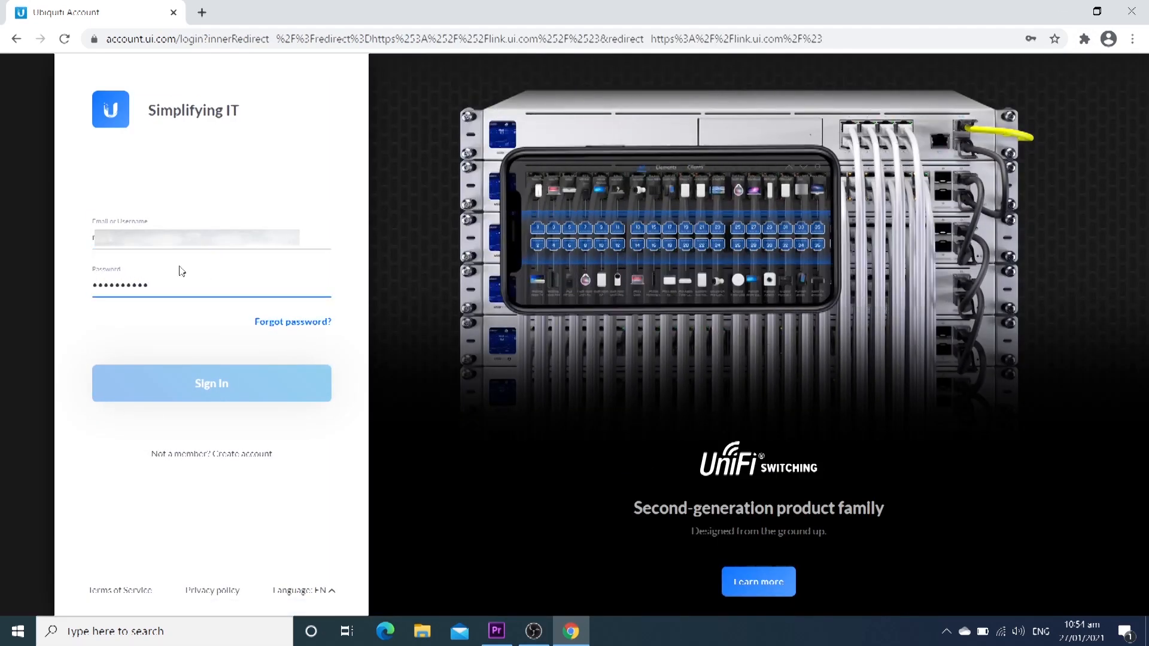
key("Return")
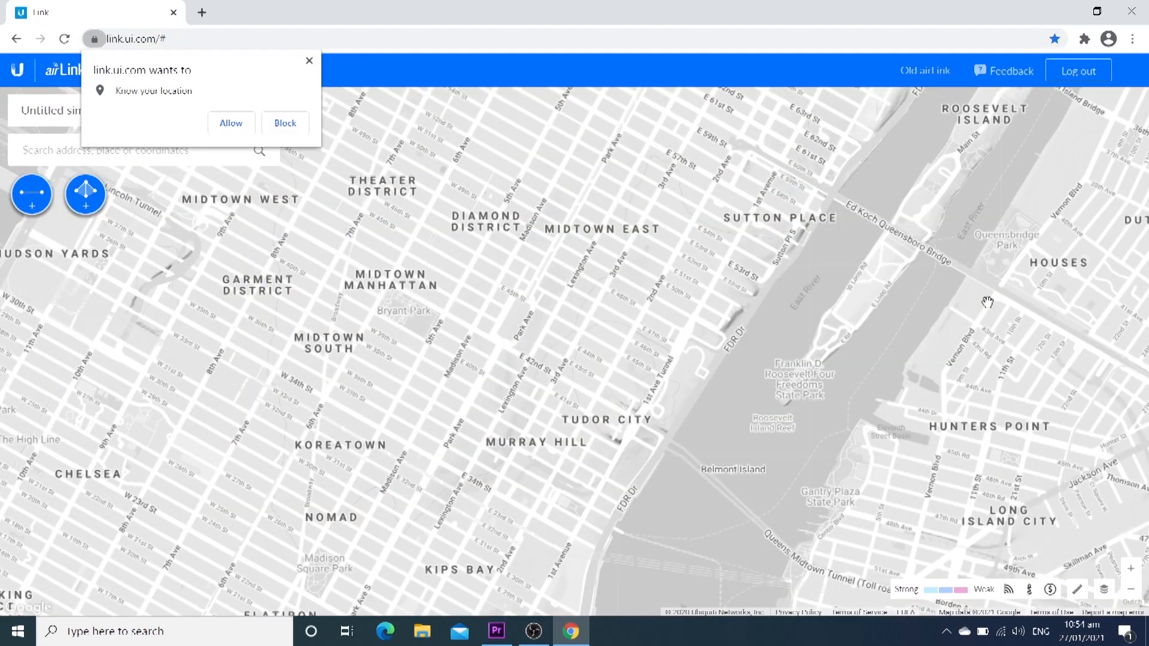
Step: Dismiss the location request, search the map for "Alangalang cavite" and go to Cavite, Alangalang, Leyte, Philippines
left_click(309, 59)
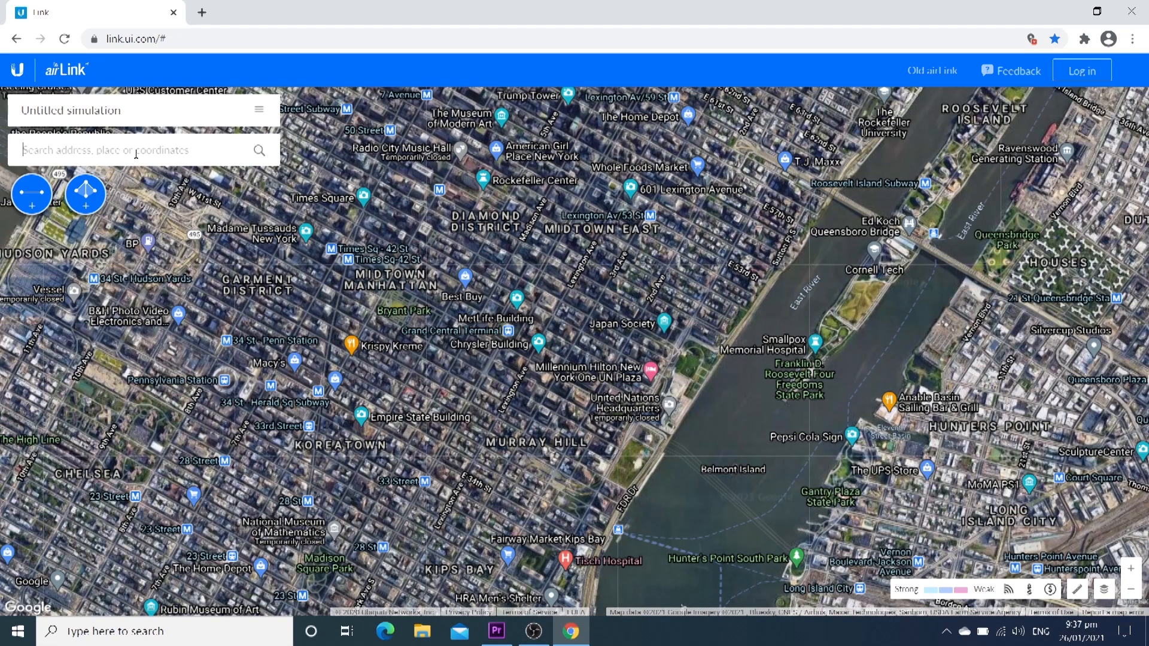
type("Alangalang")
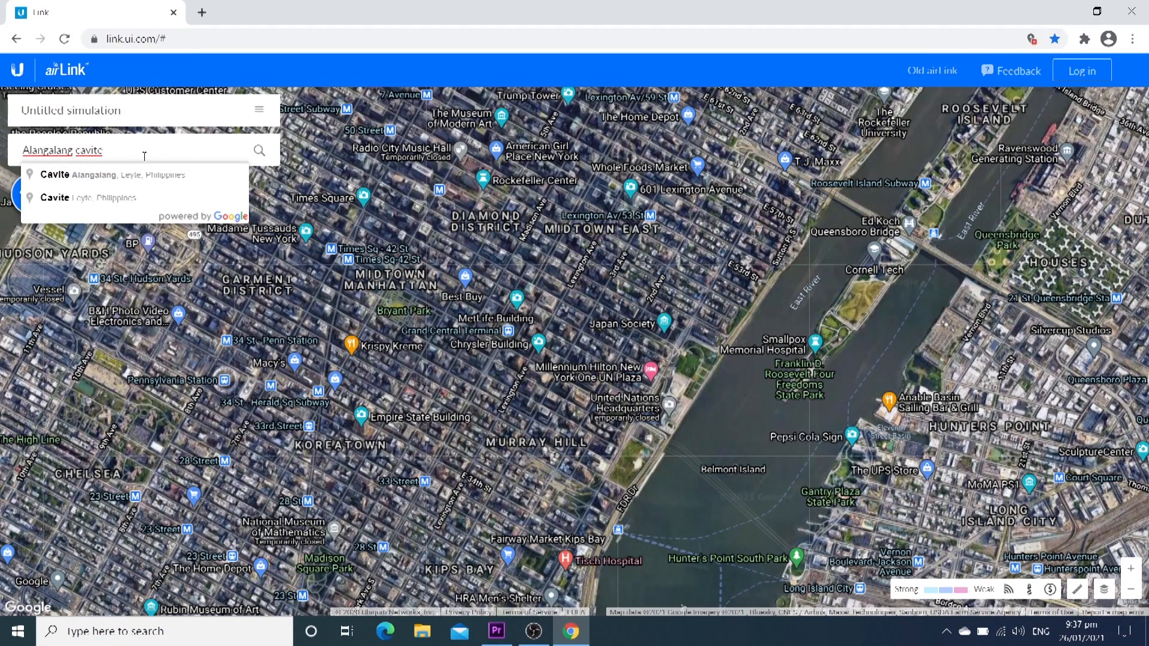
type(" cavite")
left_click(182, 176)
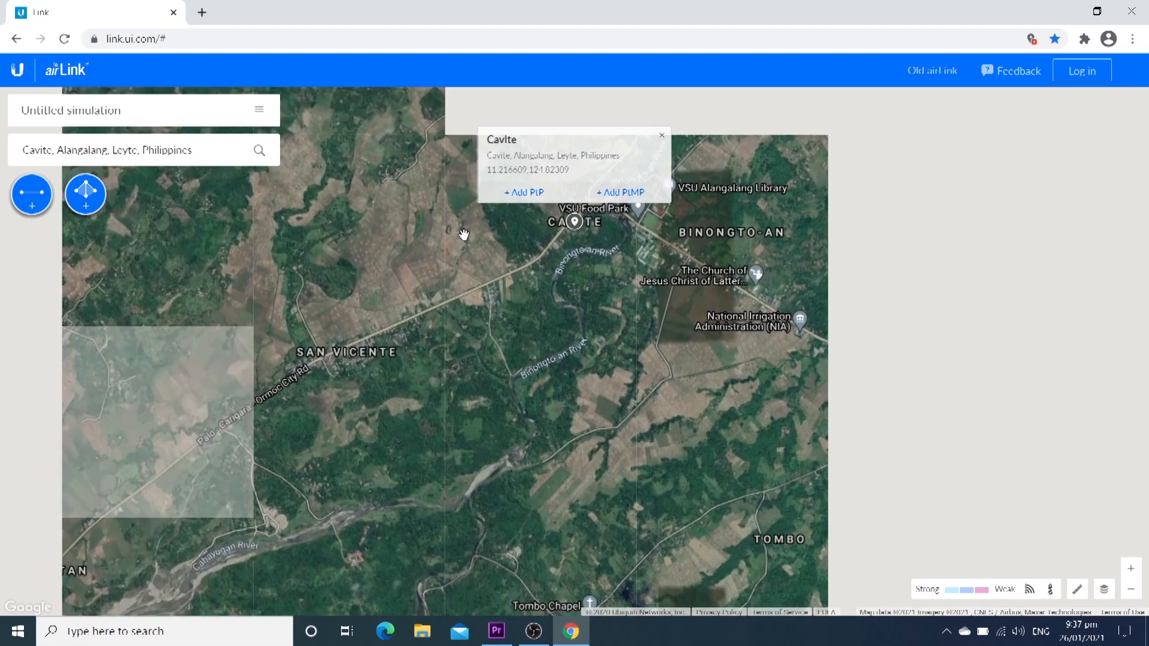
Step: Bookmark the link.ui.com page in the browser
left_click(181, 39)
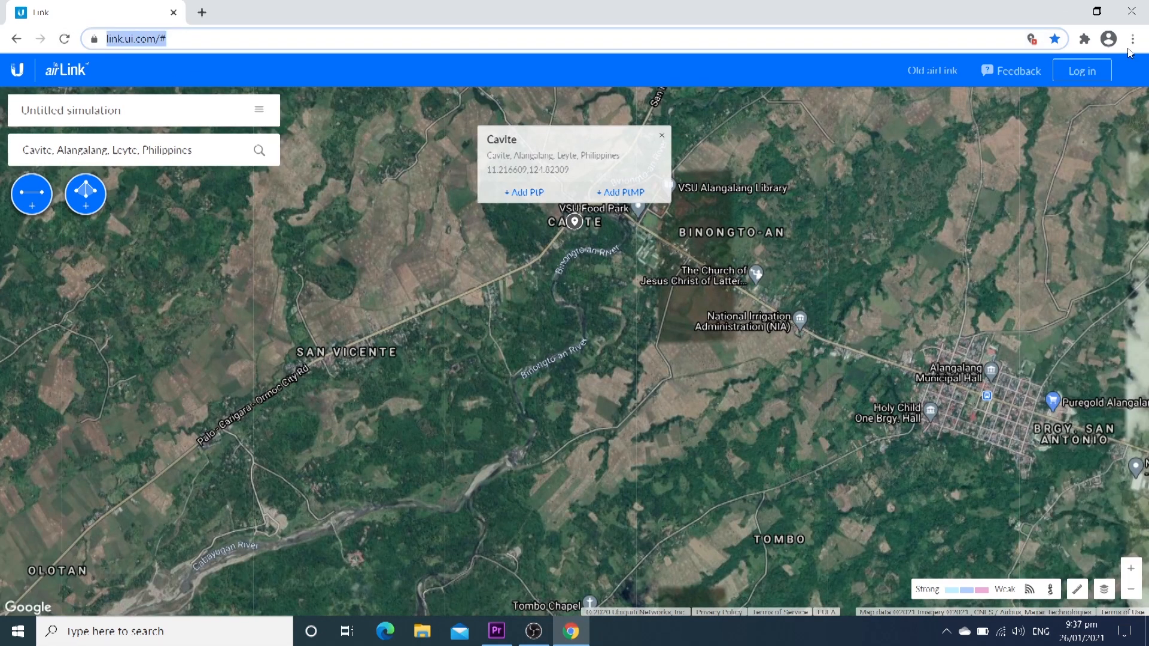
left_click(1132, 39)
mouse_move(1018, 155)
left_click(782, 157)
left_click(952, 174)
Step: Close the Cavite place card and examine the map area around VSU Alangalang Library and VSU Food Park
left_click(662, 136)
scroll(624, 275, "up", 1)
left_click_drag(625, 254, 602, 340)
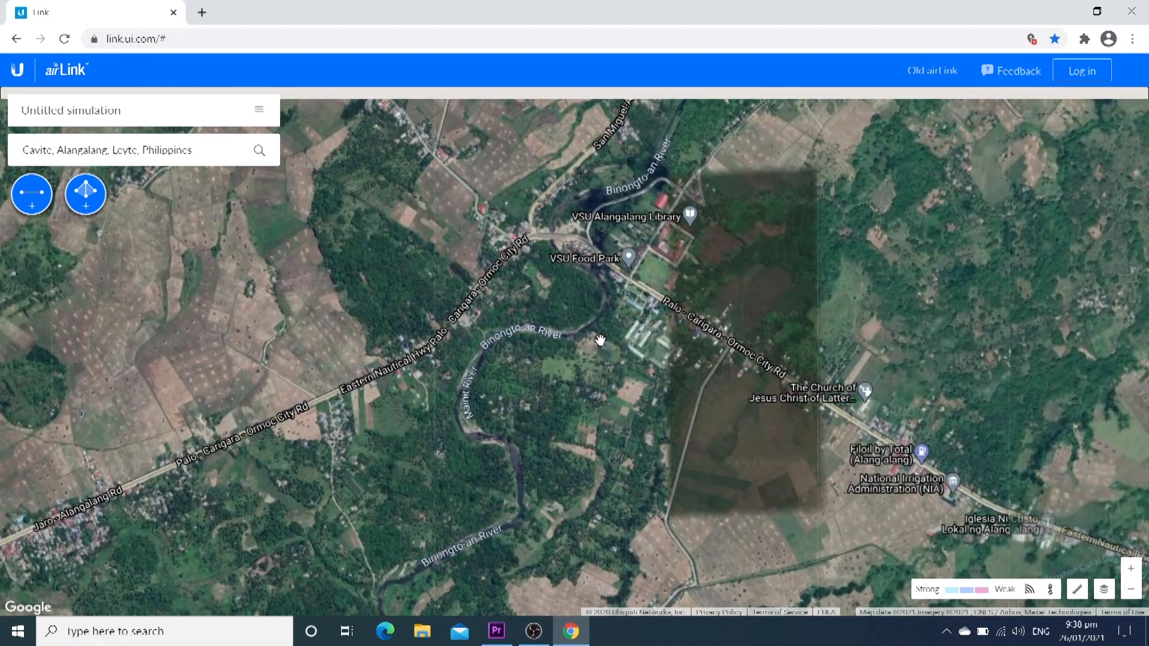
left_click_drag(560, 329, 519, 379)
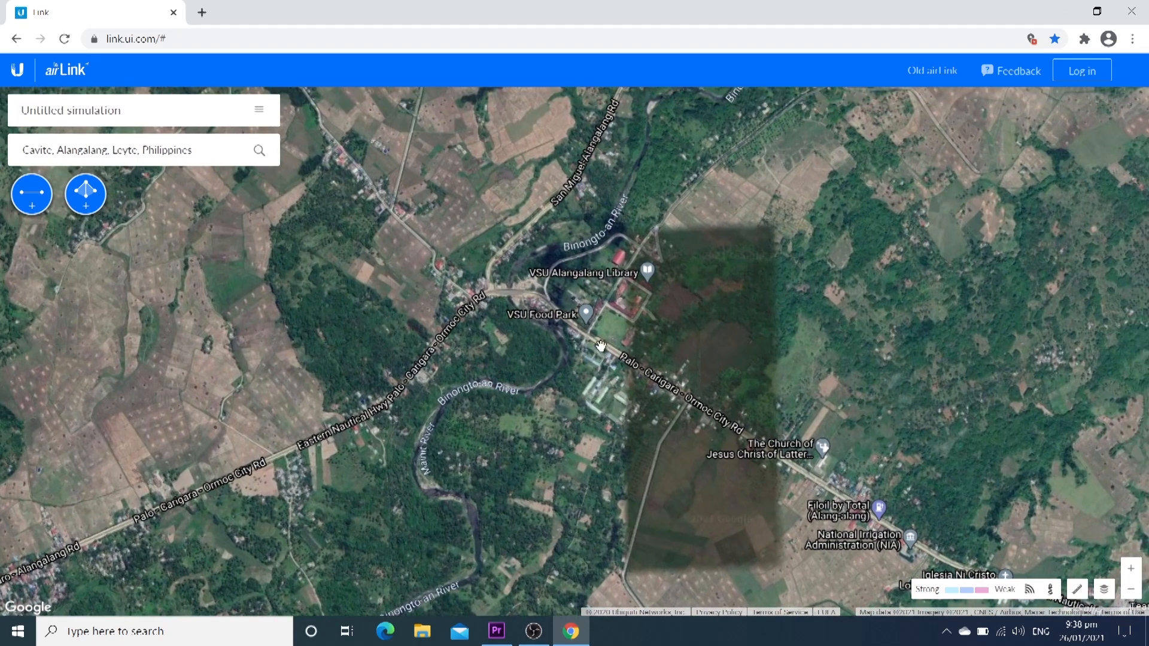
left_click_drag(600, 346, 604, 360)
left_click_drag(585, 290, 566, 345)
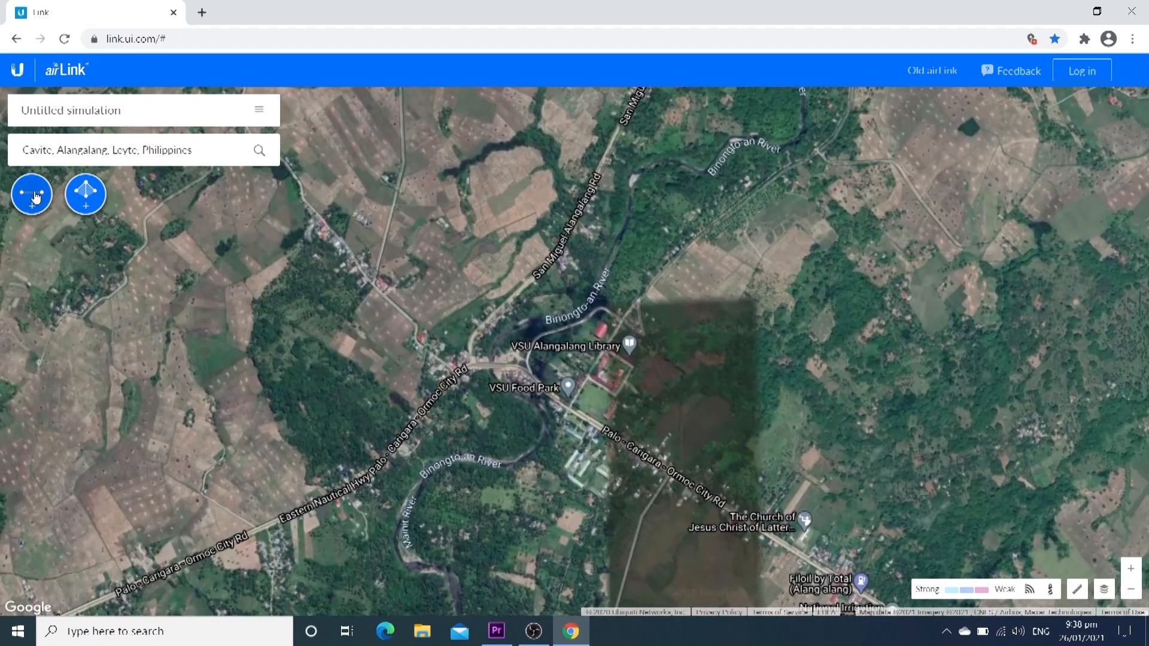
Step: Replace the map search with "Cavite Alangalang" and go to Cavite, Alangalang, Leyte, Philippines
left_click_drag(193, 153, 22, 153)
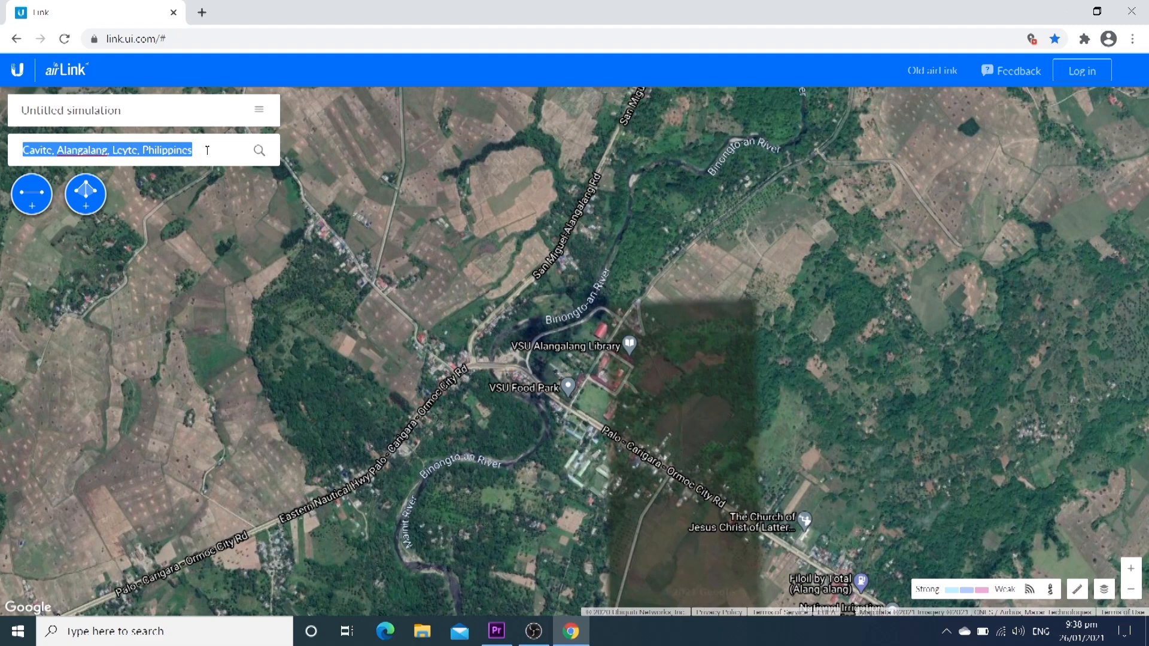
key("BackSpace")
type("Cav")
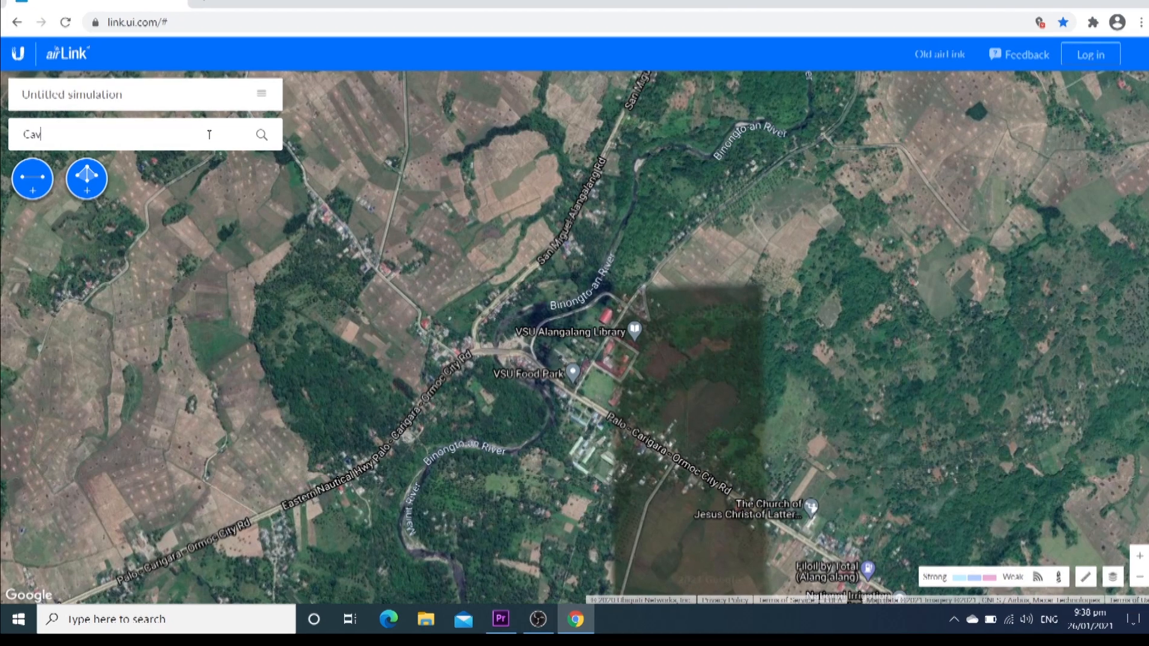
type("ite")
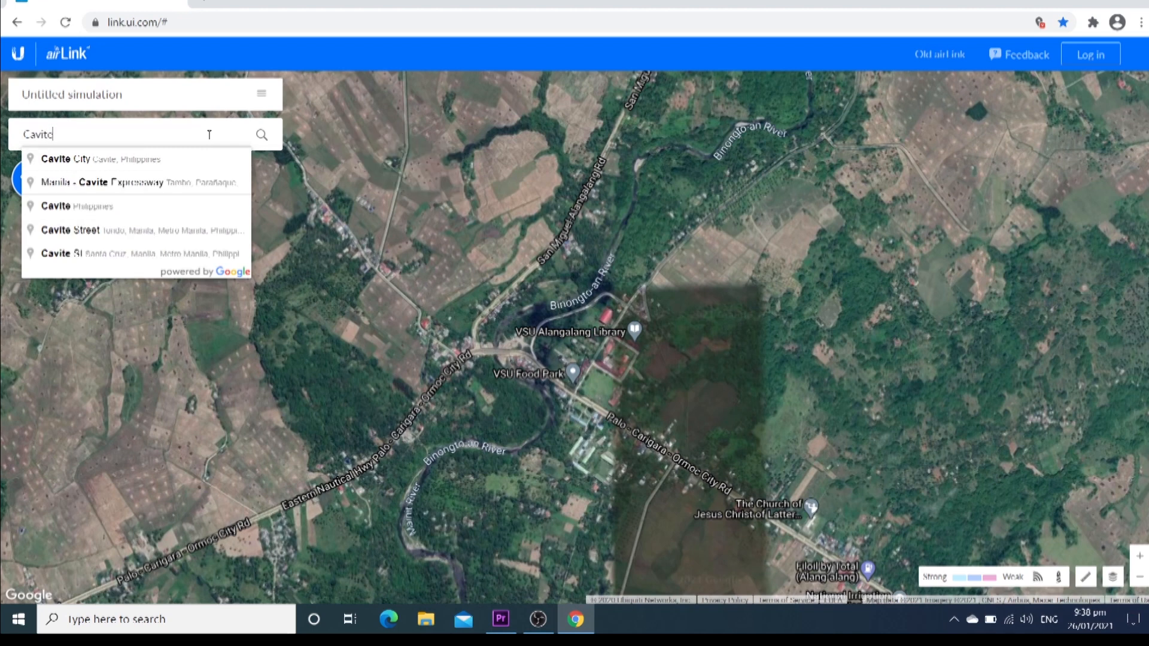
type(" Alangalang")
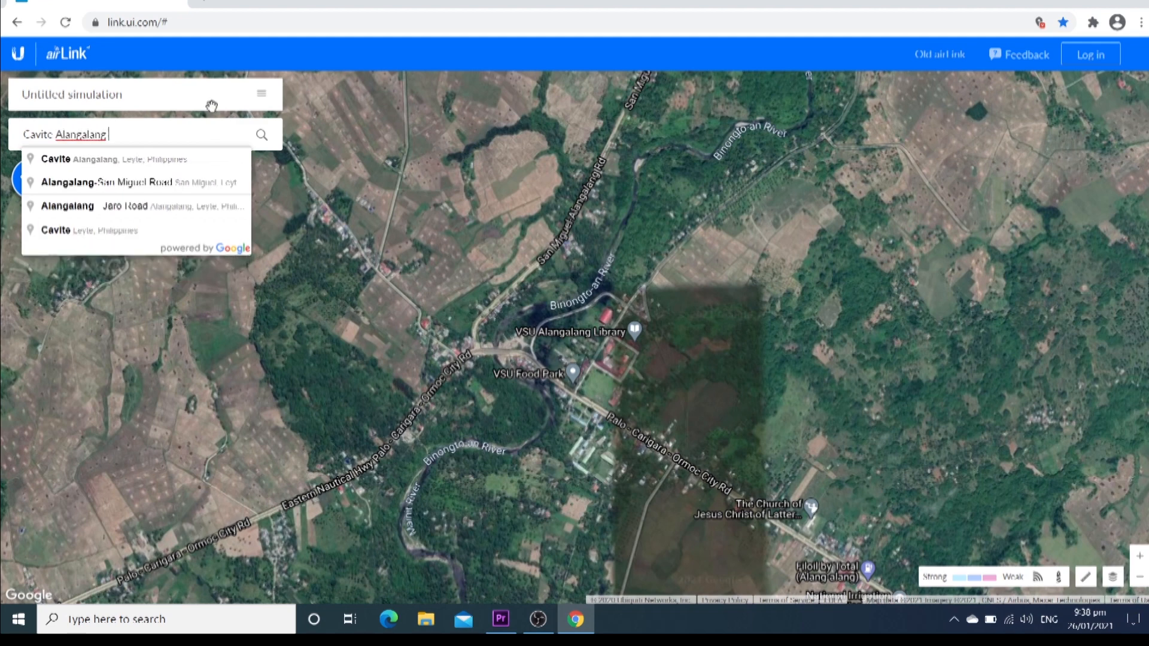
left_click(174, 159)
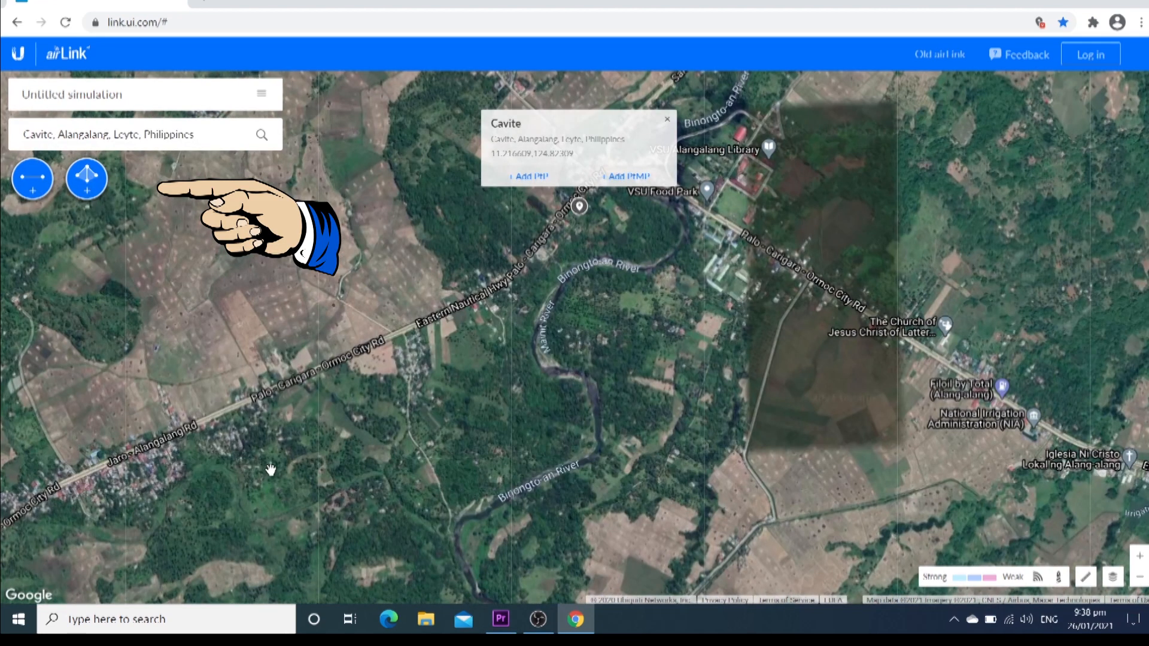
Step: Add a point-to-multipoint link at the Cavite location and collapse its device details
left_click(90, 187)
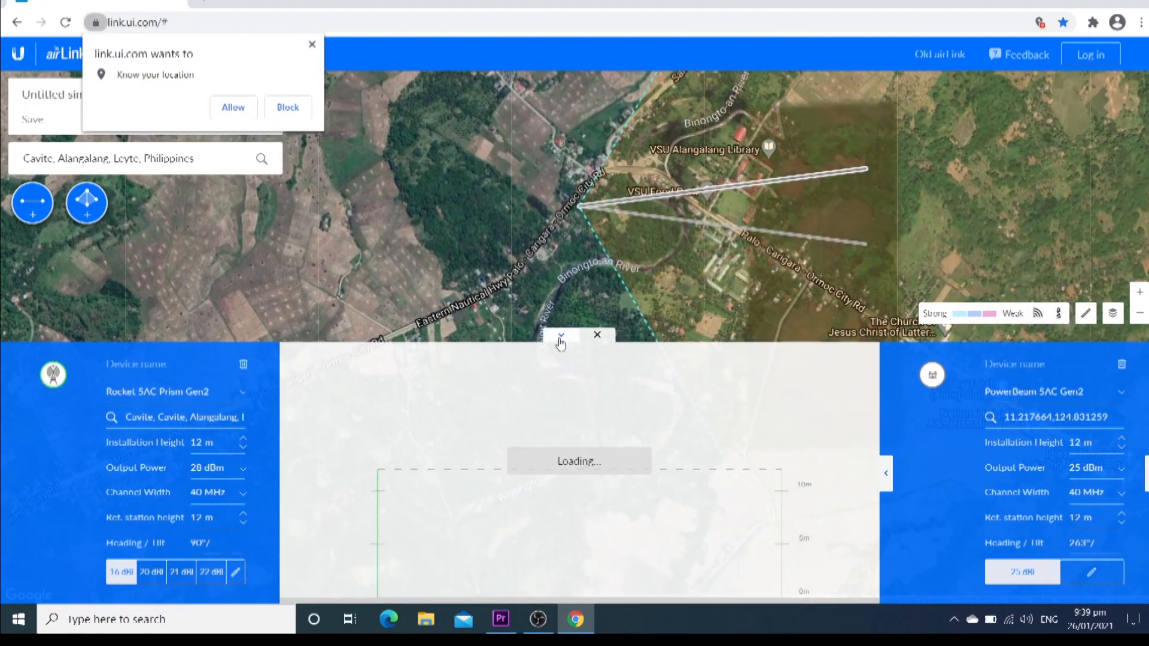
left_click(562, 335)
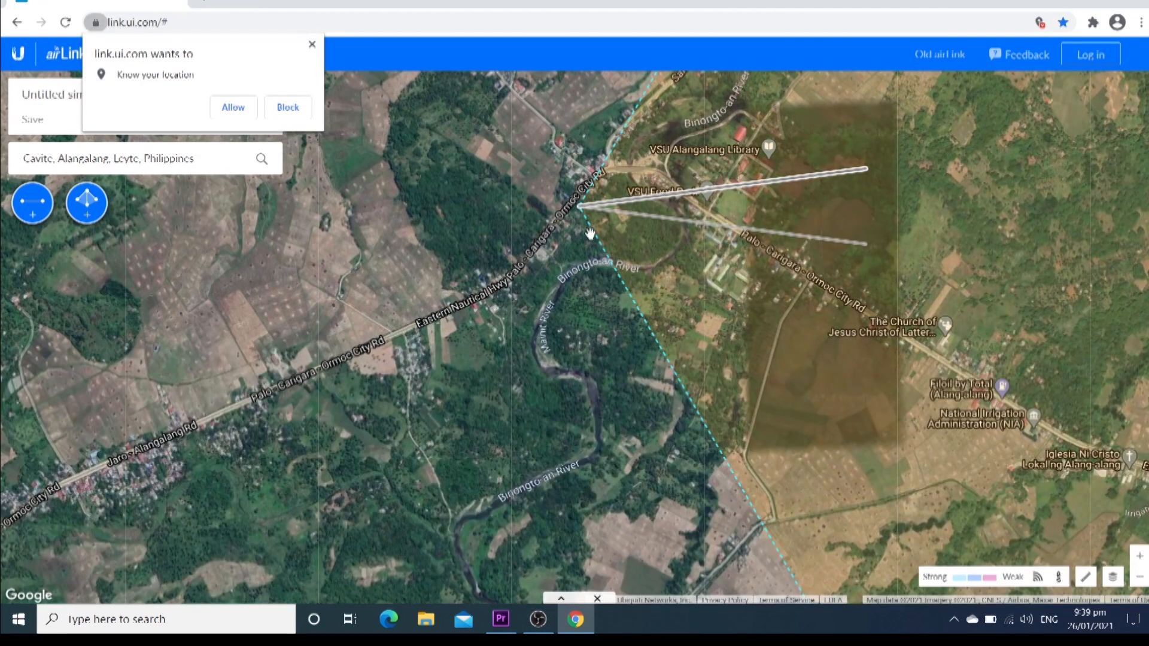
scroll(595, 384, "up", 1)
left_click(495, 624)
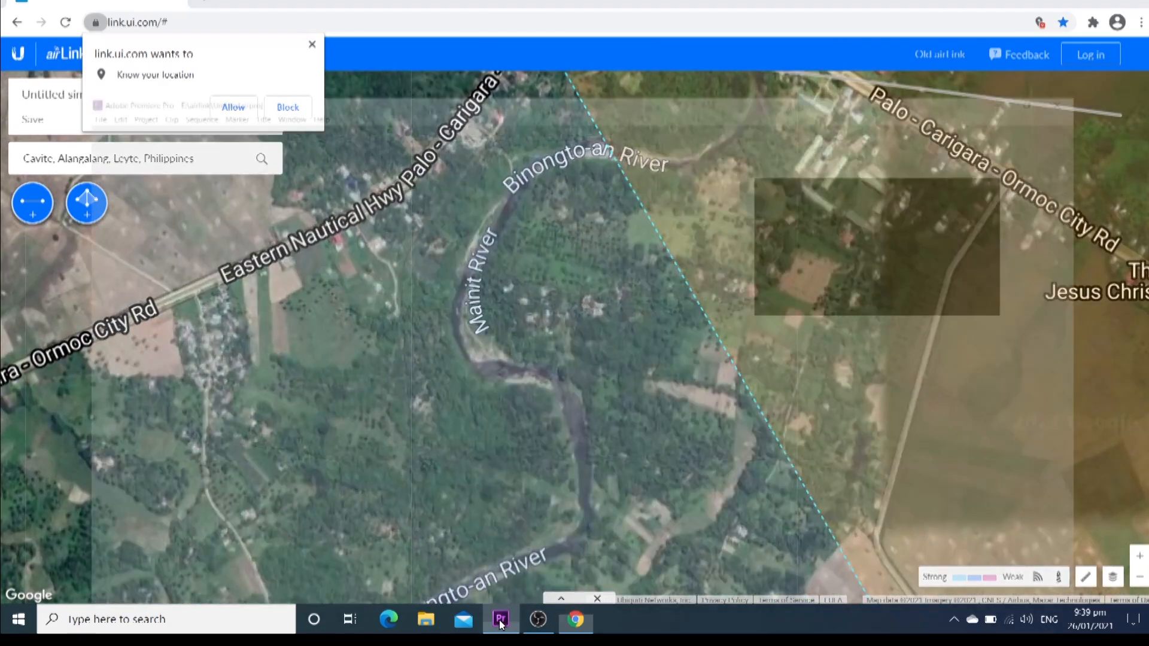
scroll(605, 354, "down", 2)
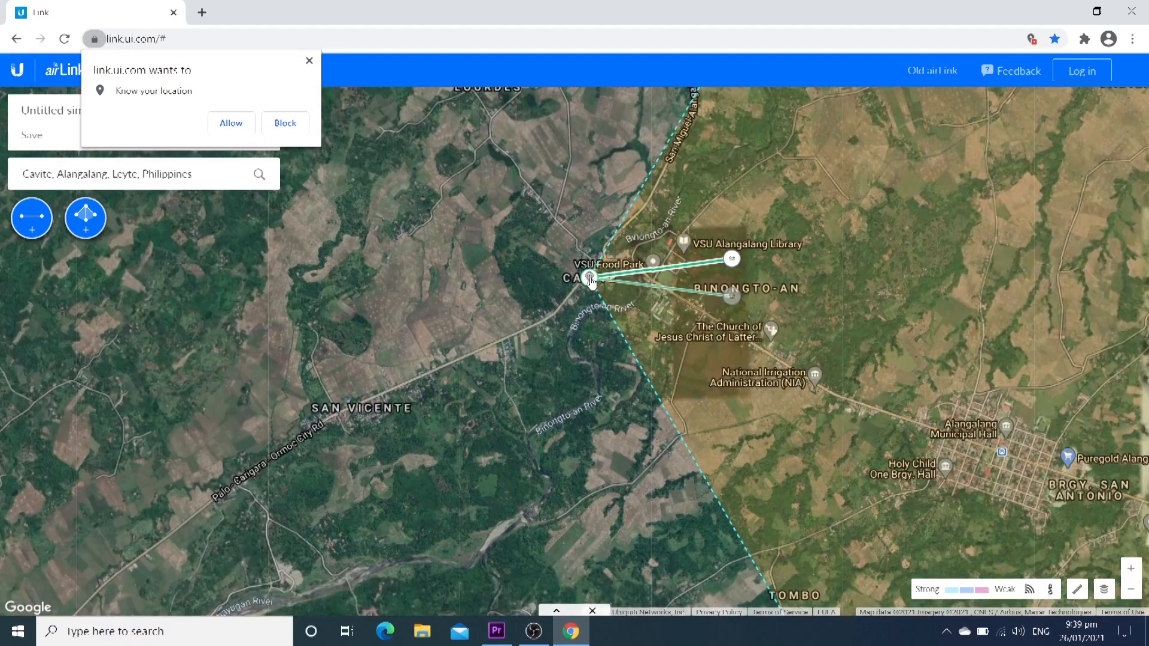
Step: Move the access point slightly north, just above VSU Food Park, and display the signal coverage heatmap
left_click_drag(589, 277, 599, 245)
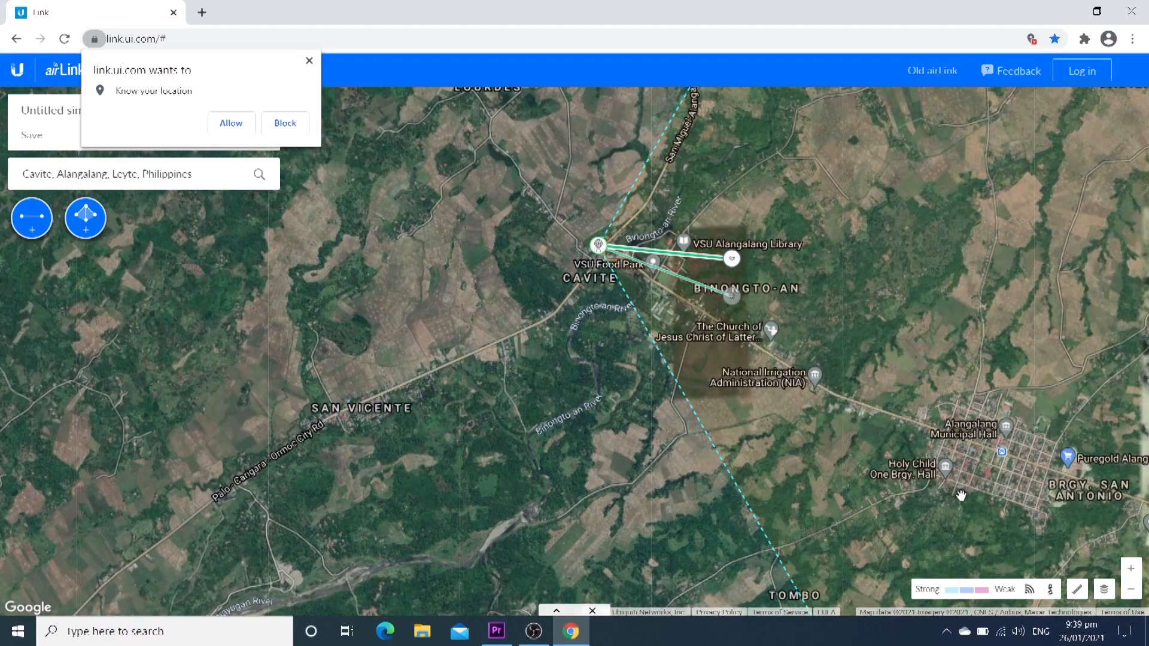
left_click_drag(876, 381, 594, 452)
scroll(594, 453, "down", 1)
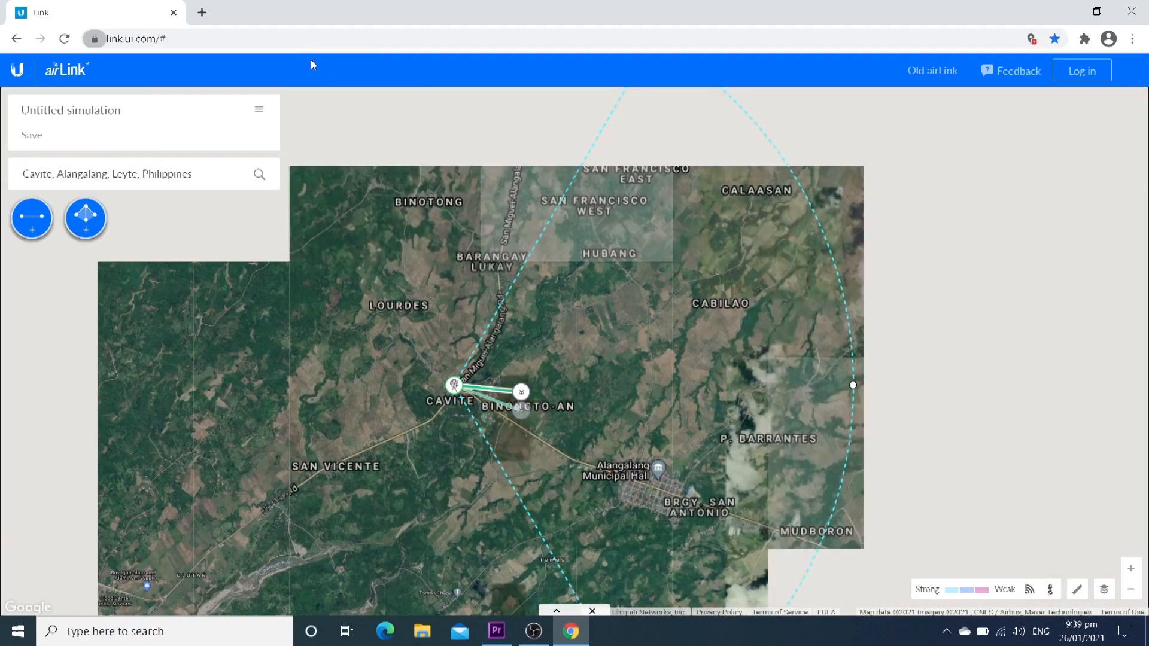
left_click(1030, 591)
left_click(1029, 591)
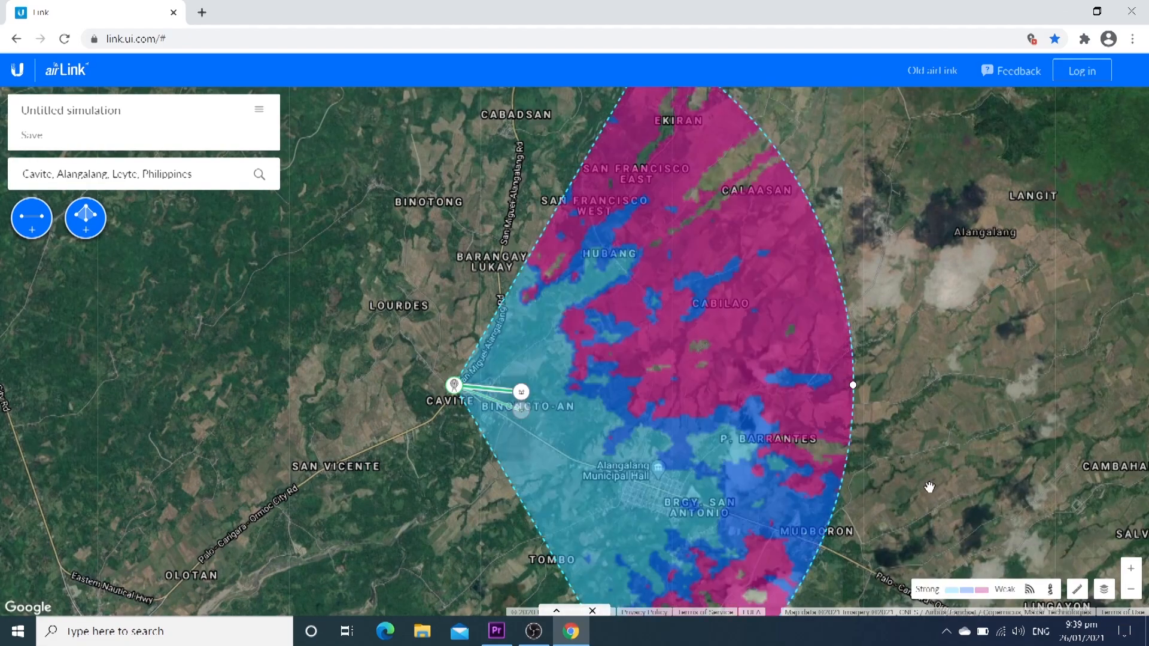
Step: Move the lower client station southeast to Paterno St, near Holy Child One Brgy. Hall in Alangalang
scroll(730, 411, "down", 1)
scroll(807, 433, "up", 1)
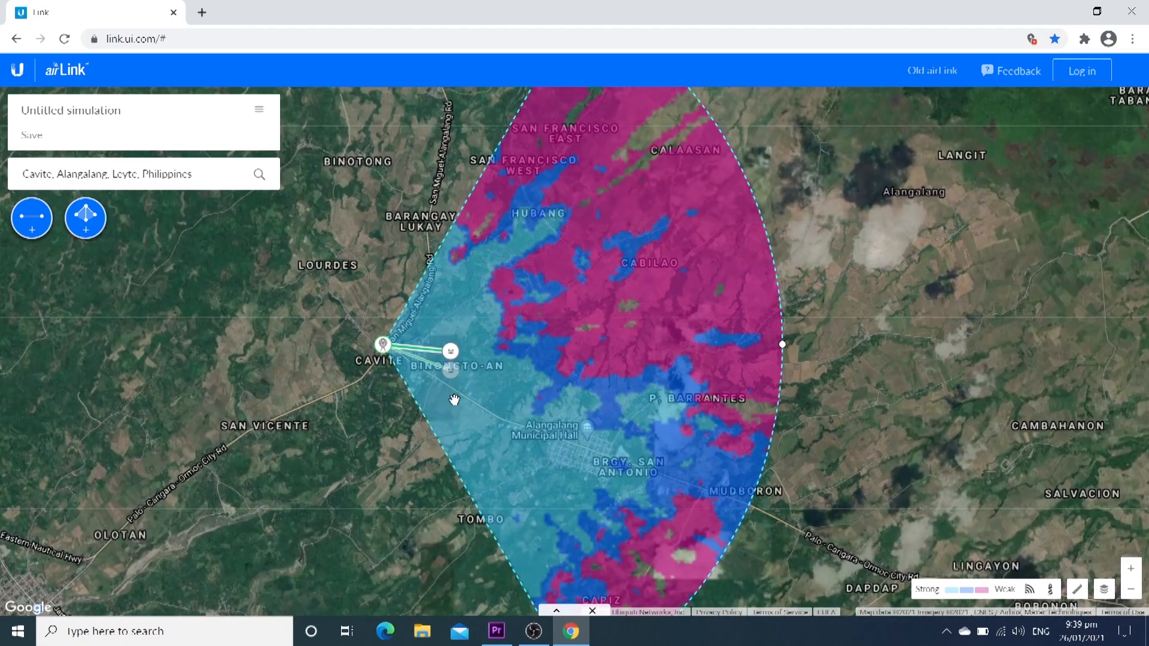
left_click(451, 371)
left_click_drag(453, 376, 558, 477)
scroll(558, 477, "up", 1)
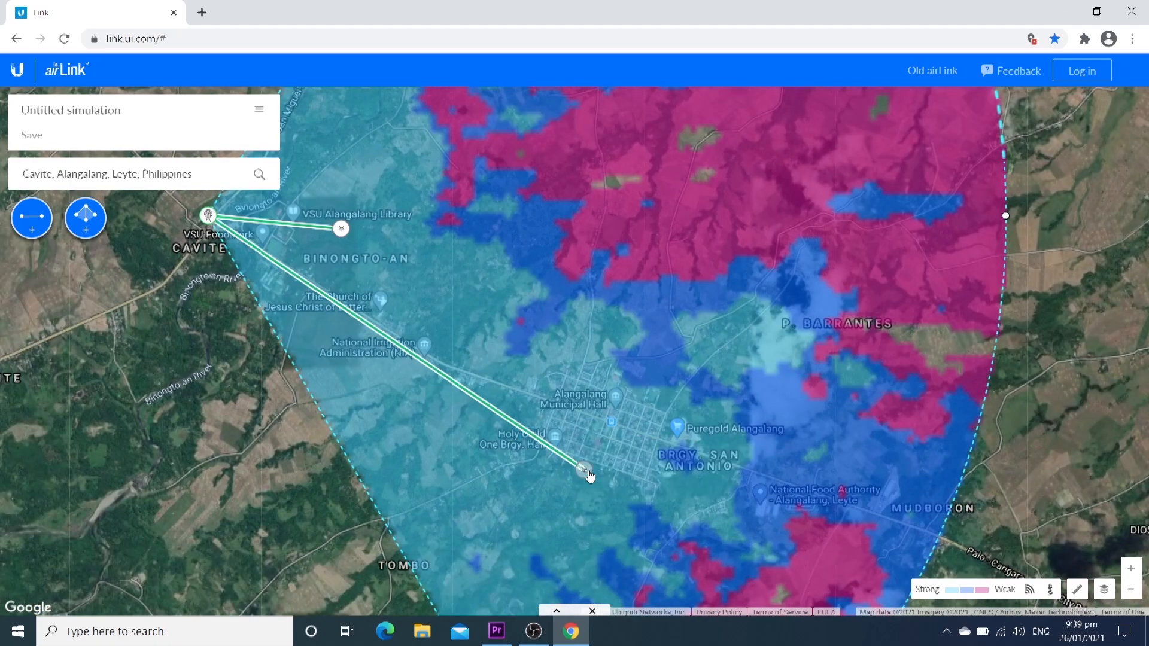
scroll(589, 476, "up", 1)
scroll(586, 470, "up", 1)
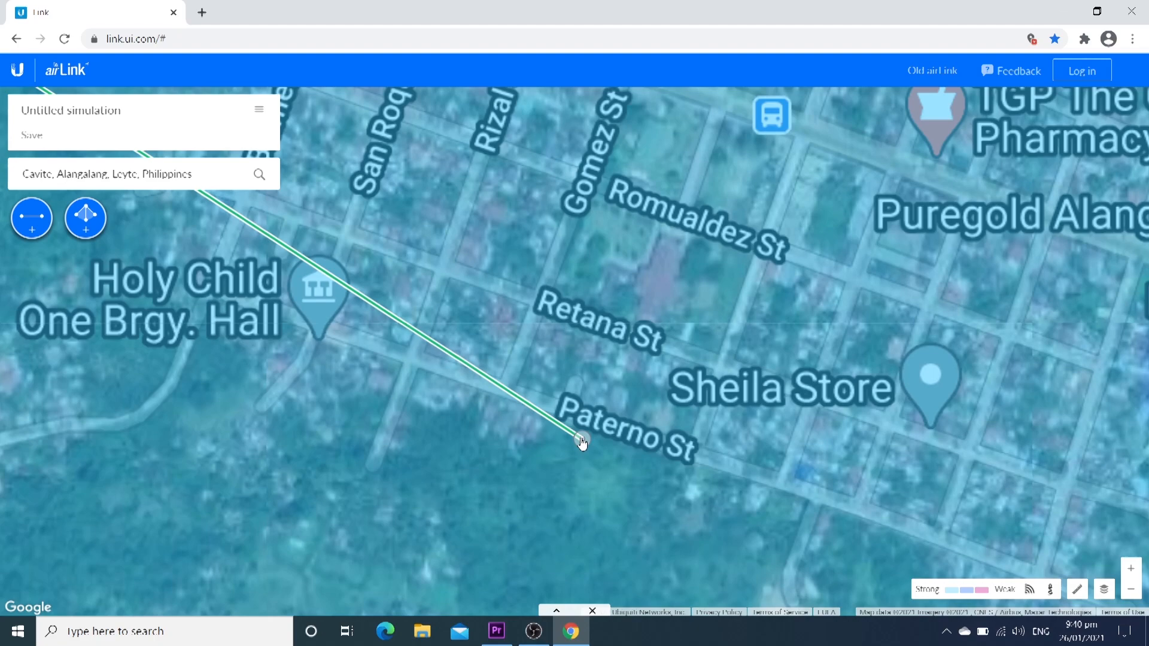
Step: Move the other client station southeast from Binongto-an to just west of Alangalang Municipal Hall
scroll(583, 446, "down", 2)
scroll(384, 366, "down", 1)
left_click_drag(369, 304, 570, 440)
left_click_drag(437, 306, 646, 466)
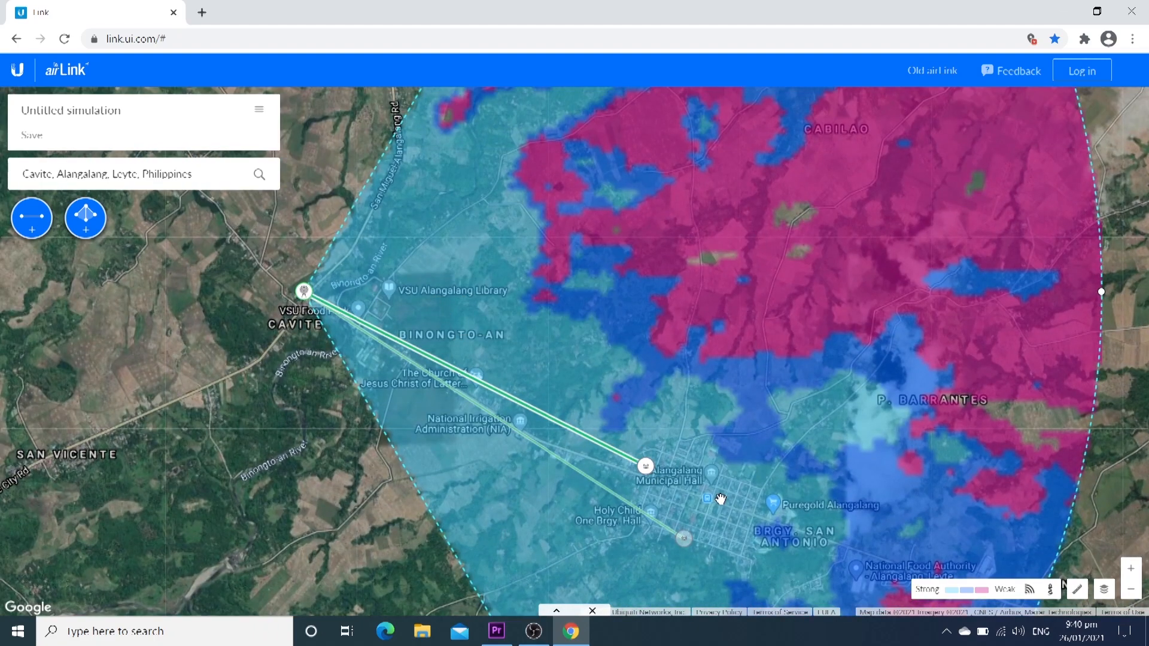
scroll(719, 499, "up", 1)
scroll(710, 487, "down", 1)
scroll(670, 456, "down", 1)
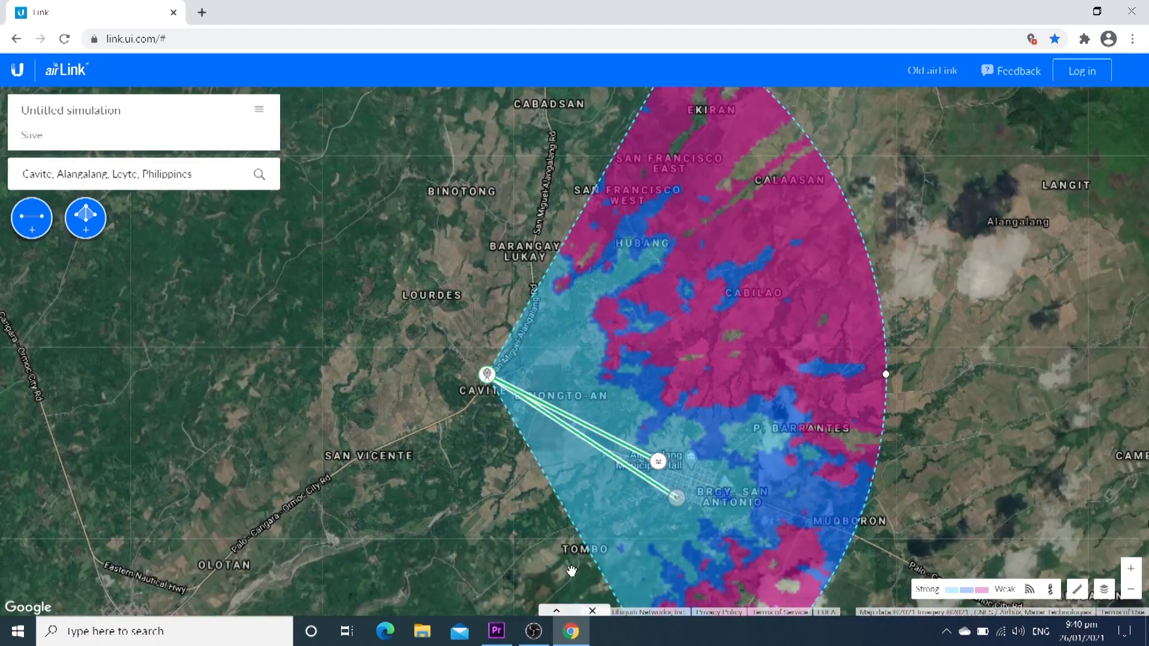
Step: Add a third client station to the link and place it in Binongto-an, east of the Cavite access point
left_click_drag(740, 443, 647, 396)
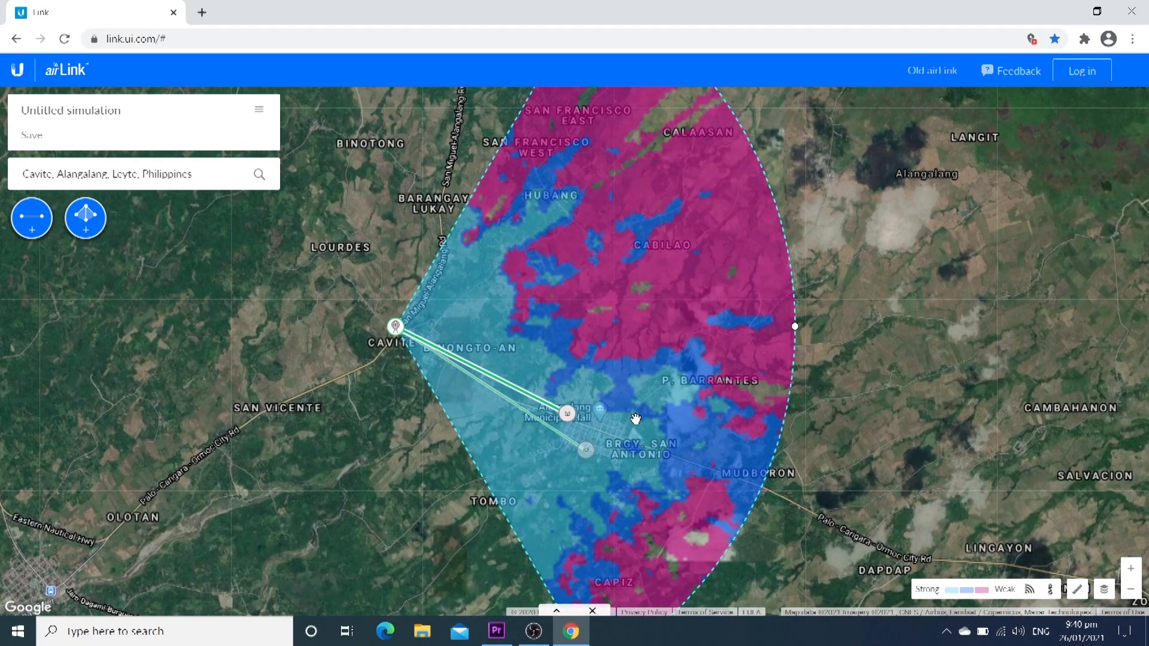
scroll(636, 419, "down", 1)
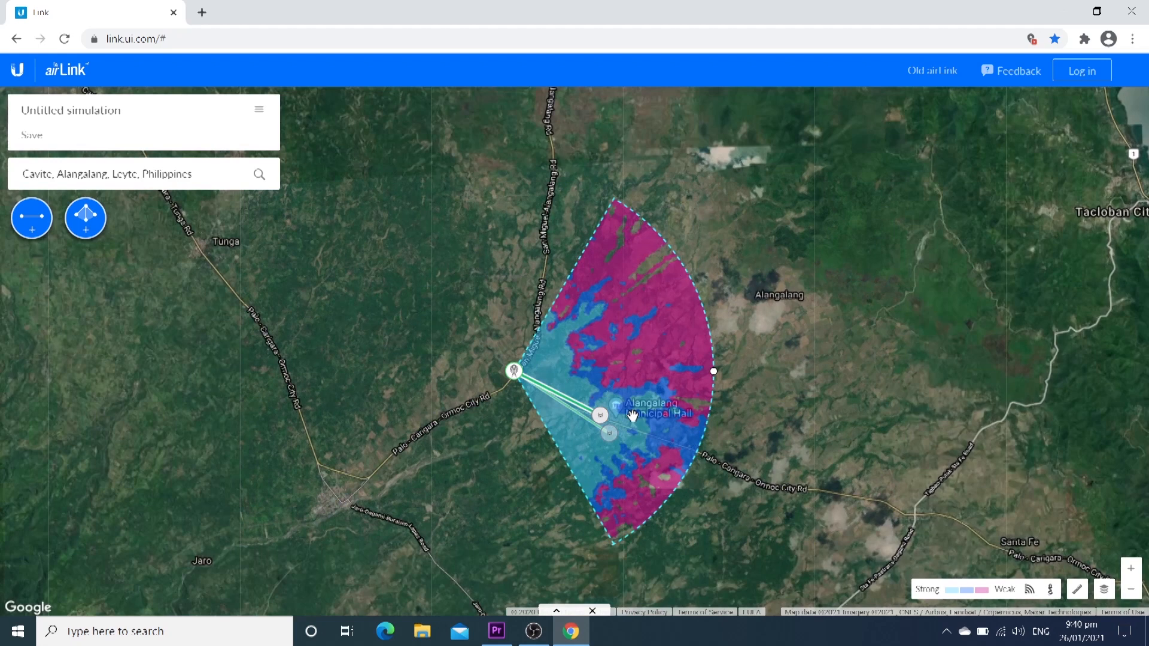
left_click(440, 303)
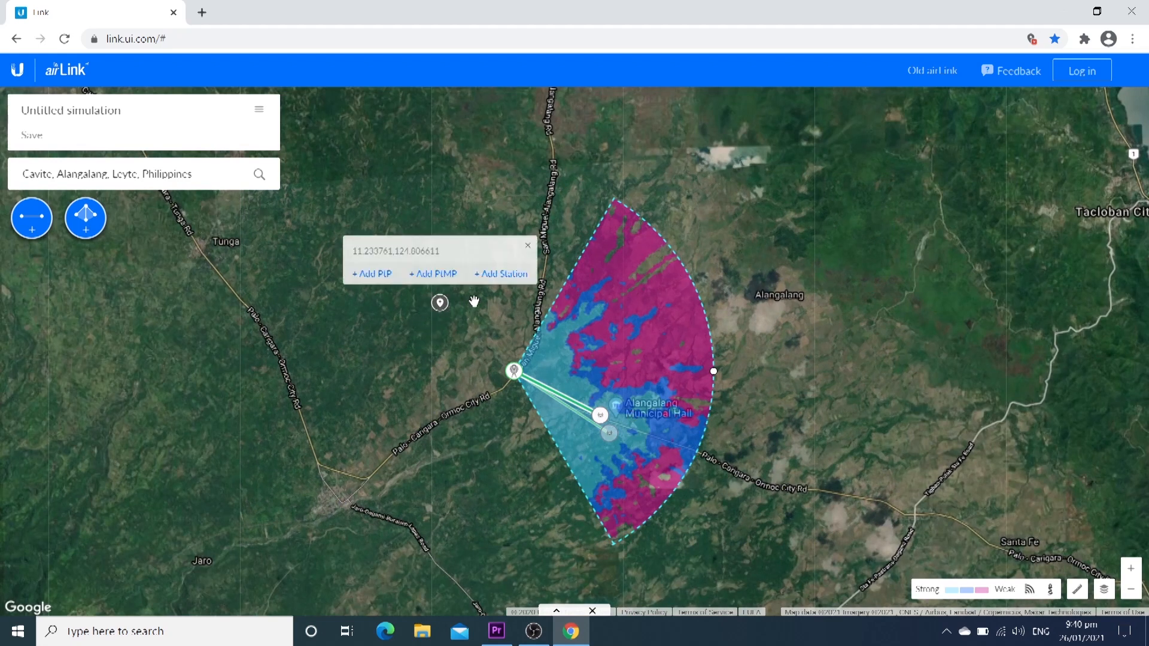
left_click(498, 275)
left_click(440, 305)
left_click_drag(440, 306, 559, 376)
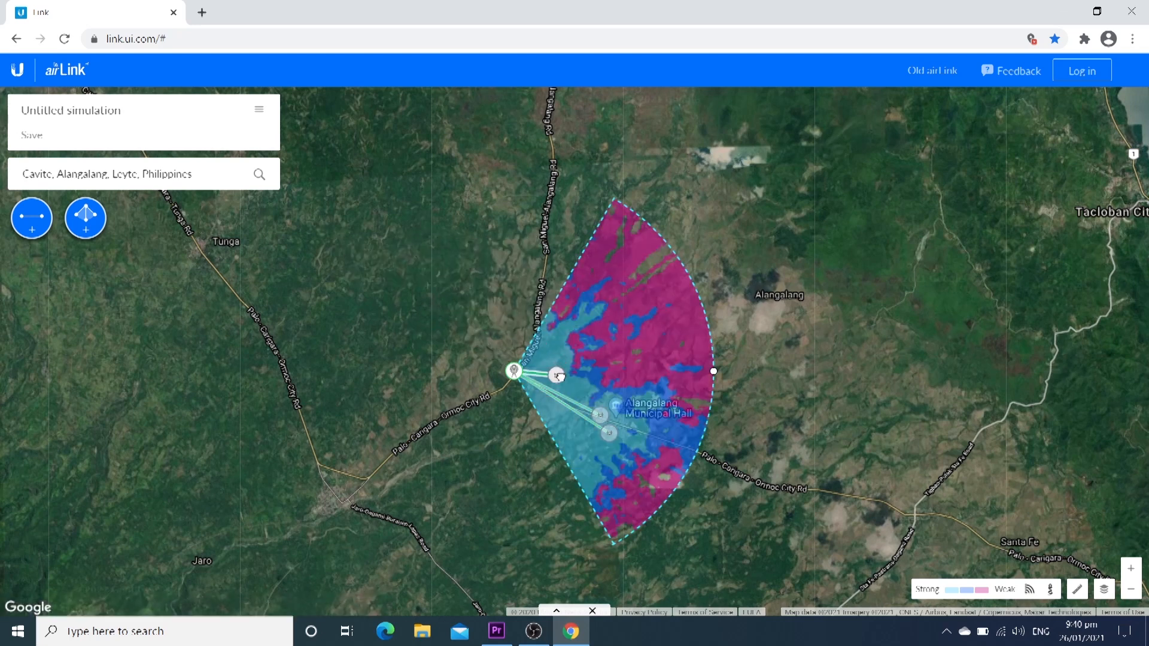
scroll(562, 383, "up", 1)
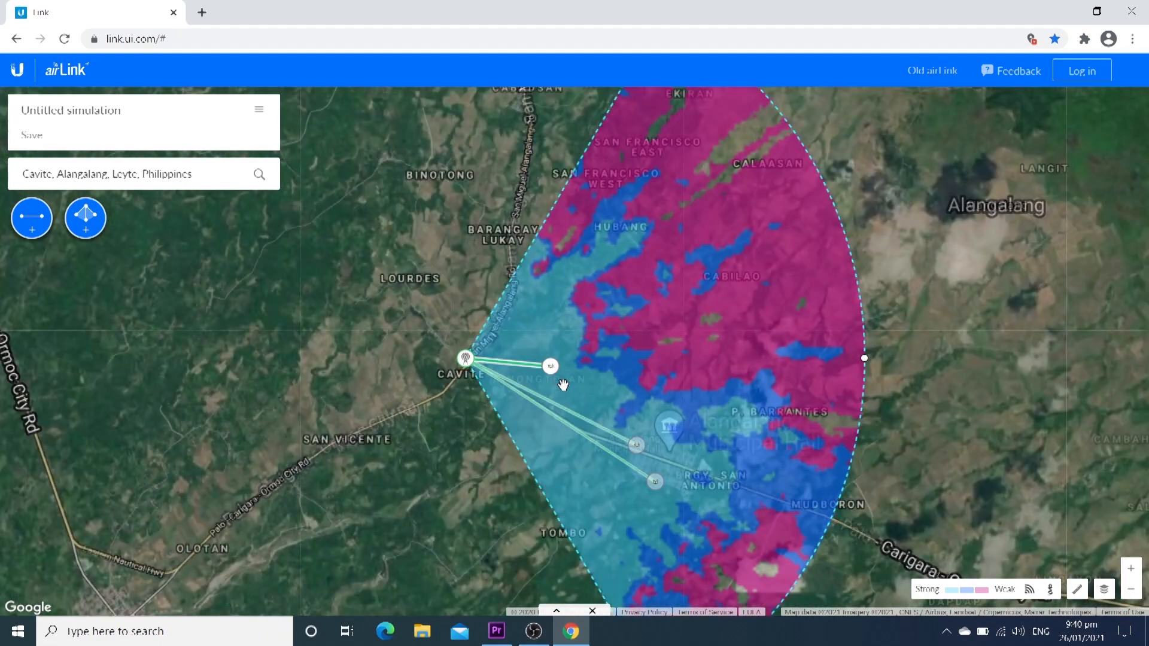
left_click_drag(567, 377, 585, 389)
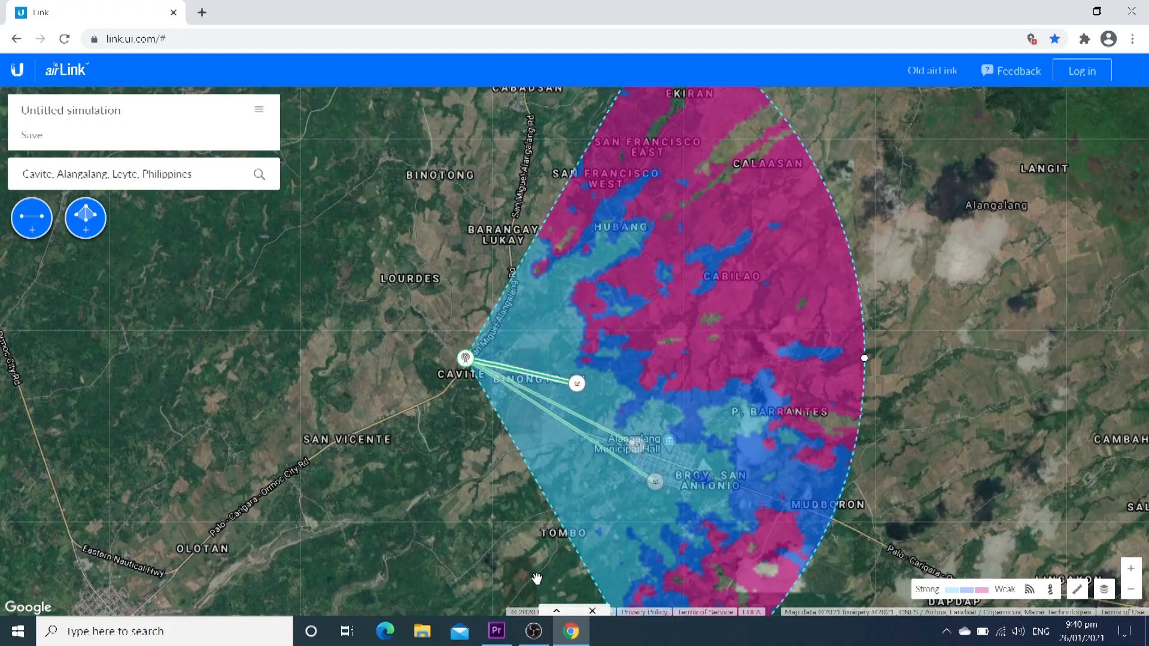
Step: Review the third station's link details and terrain profile, and collapse the details again
left_click(560, 619)
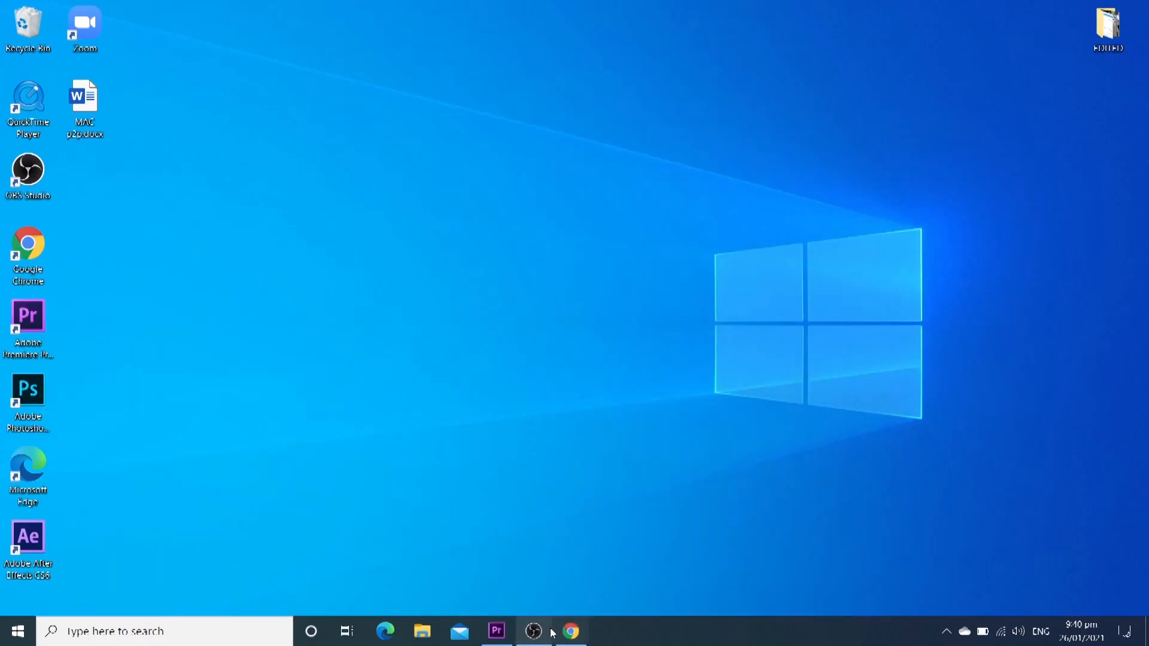
left_click(571, 633)
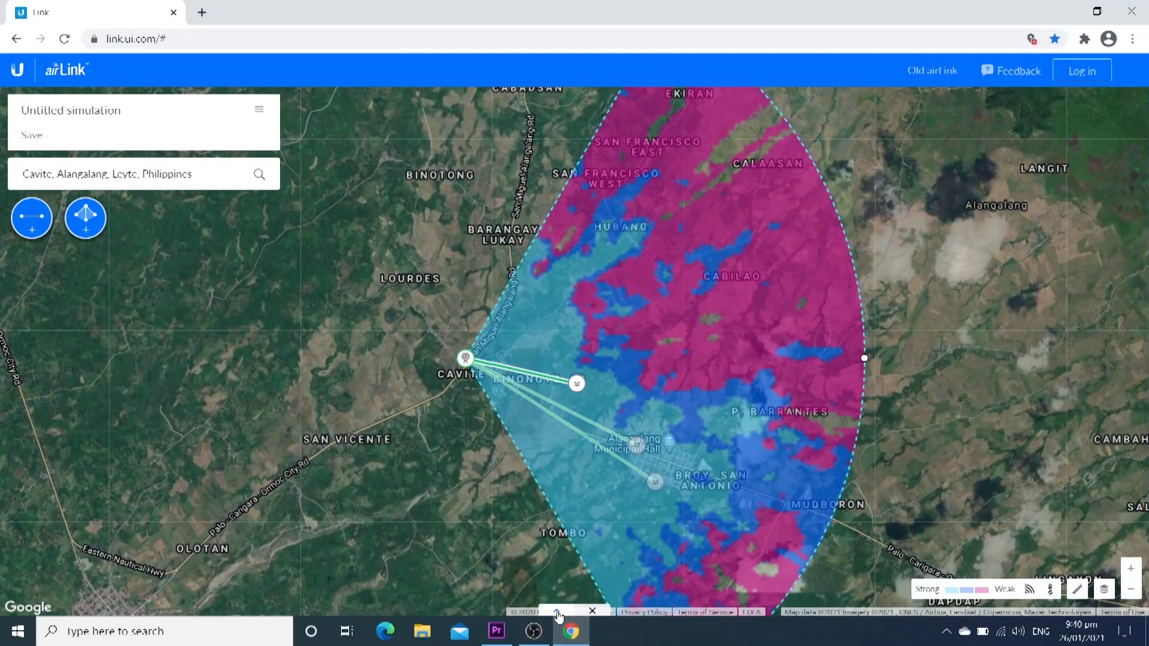
left_click(556, 611)
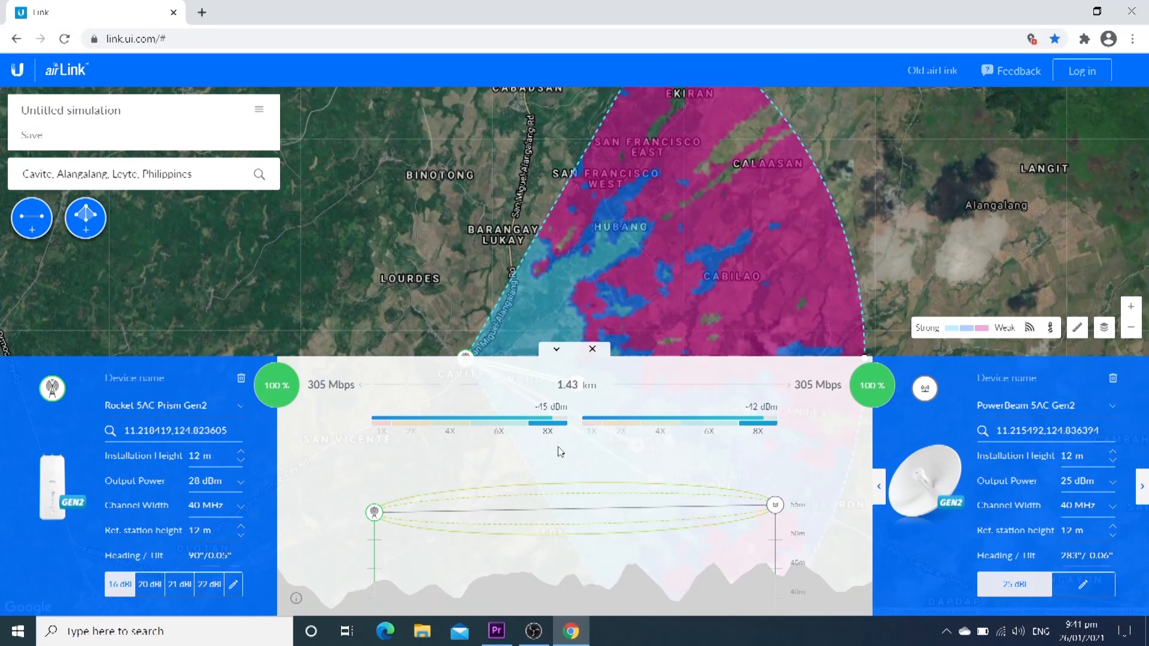
left_click(556, 349)
left_click(556, 611)
left_click(556, 349)
Step: Hide and redisplay the signal coverage heatmap, and examine its strong-to-weak zones around the access point
scroll(760, 326, "down", 1)
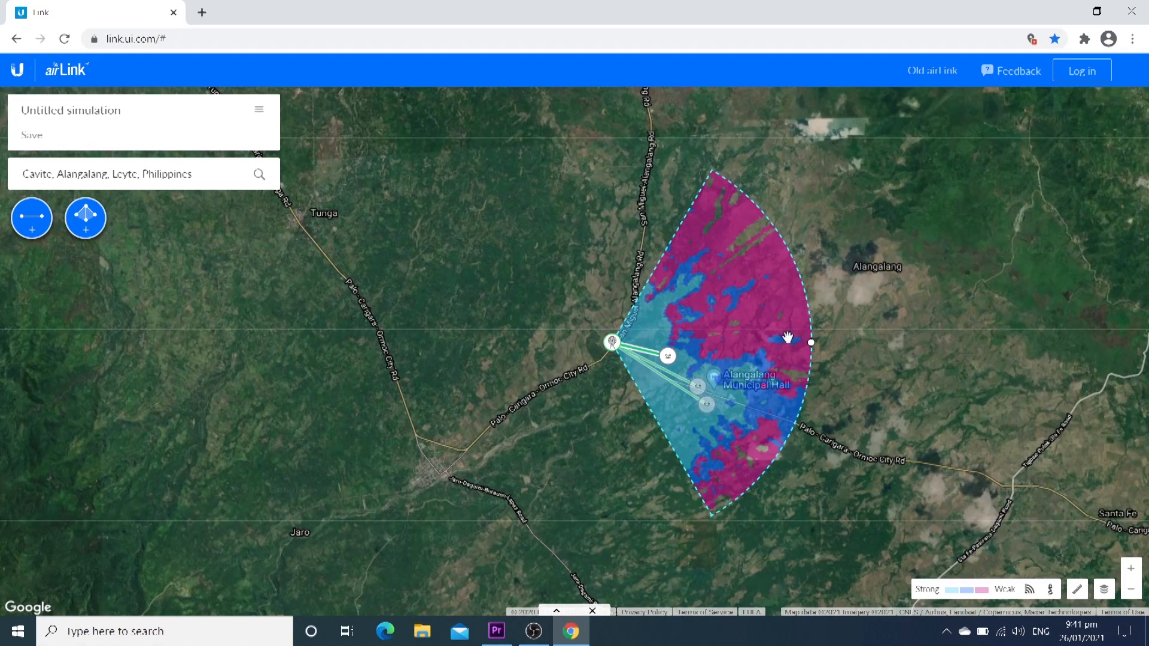
scroll(827, 364, "up", 1)
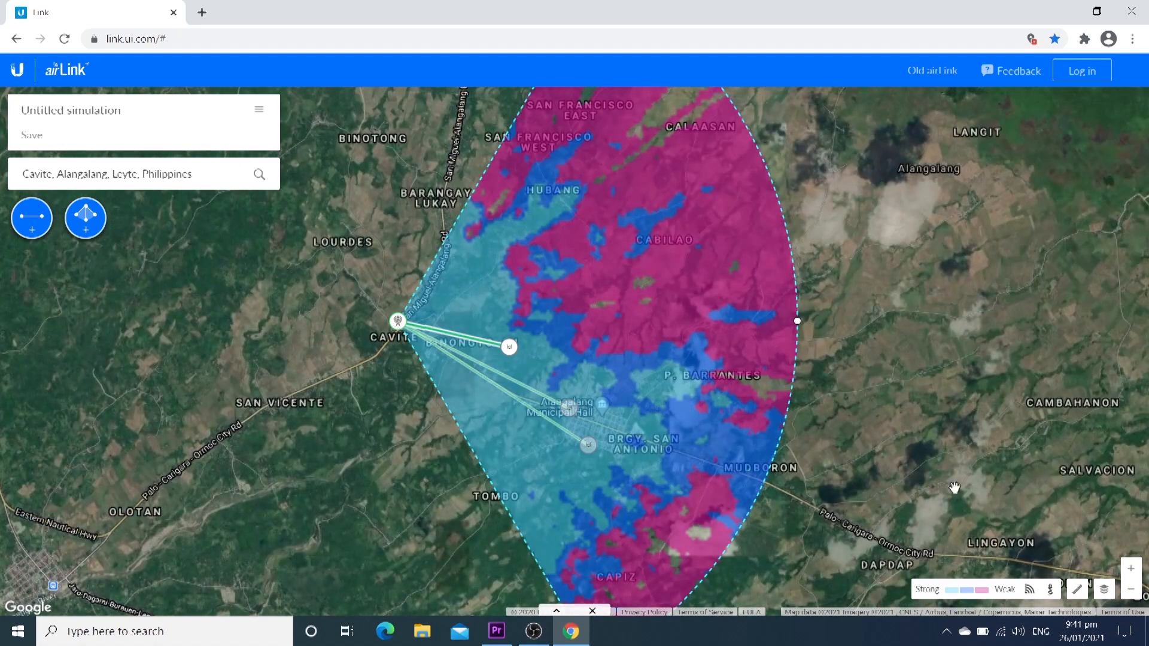
left_click(1029, 591)
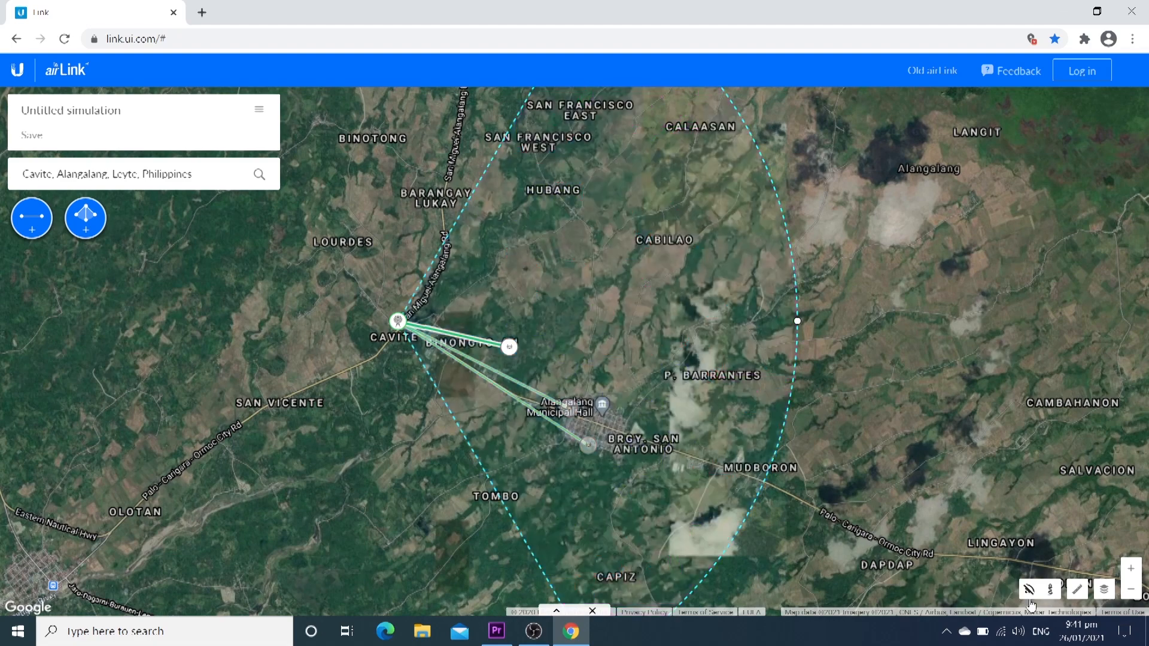
left_click(1030, 600)
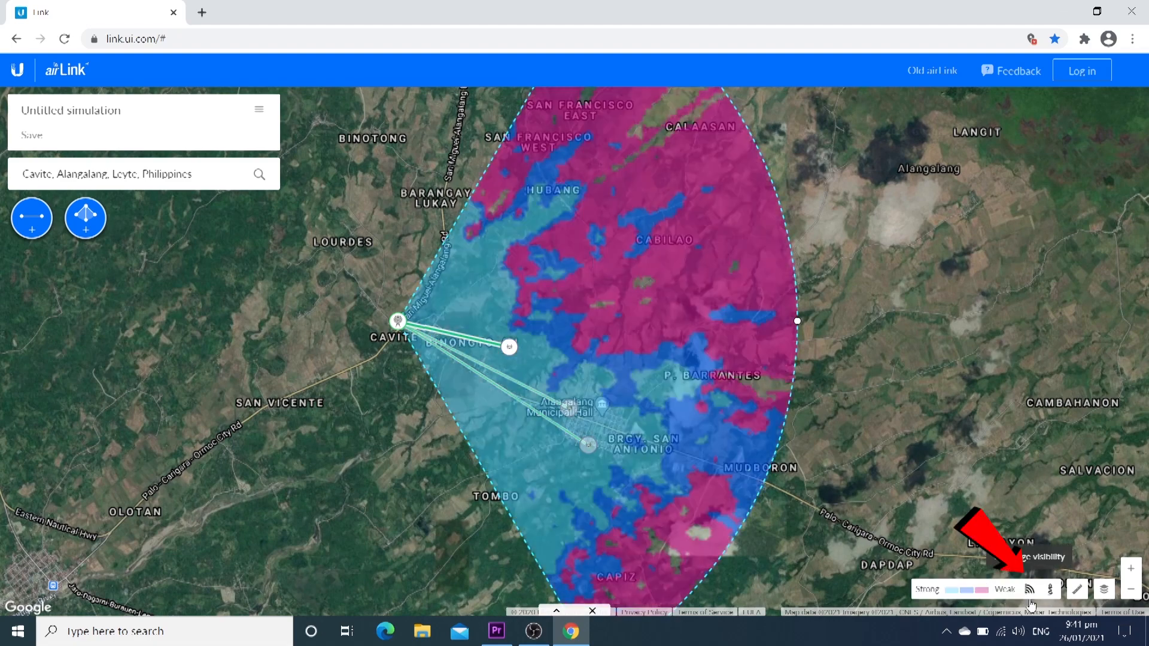
scroll(891, 443, "down", 1)
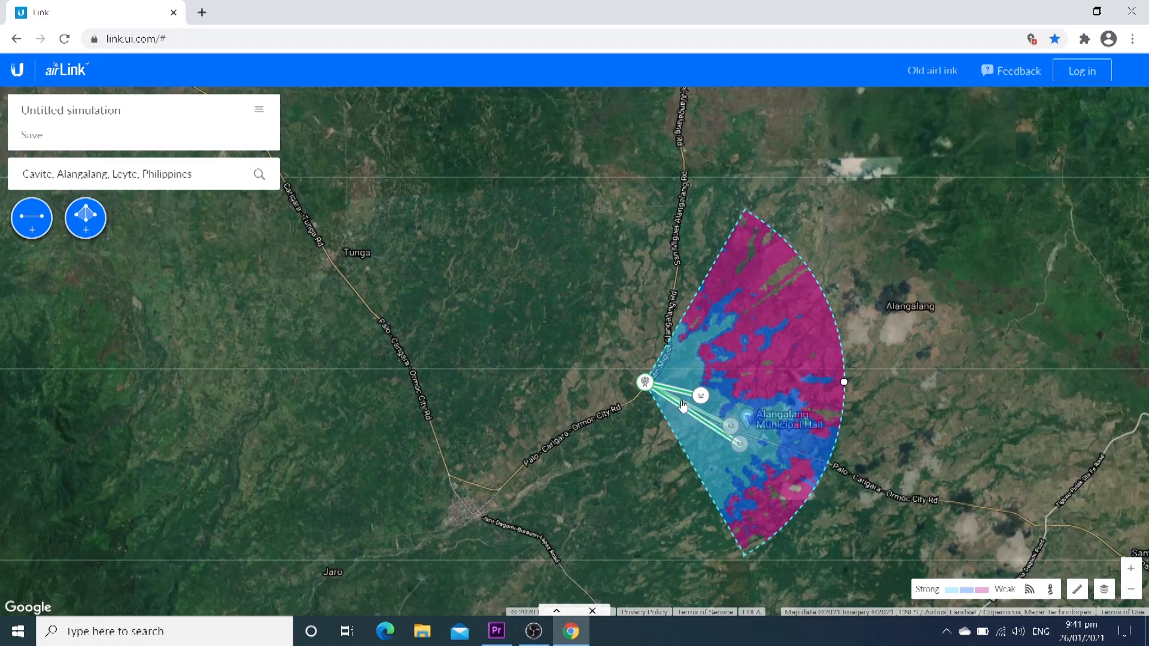
scroll(717, 459, "up", 1)
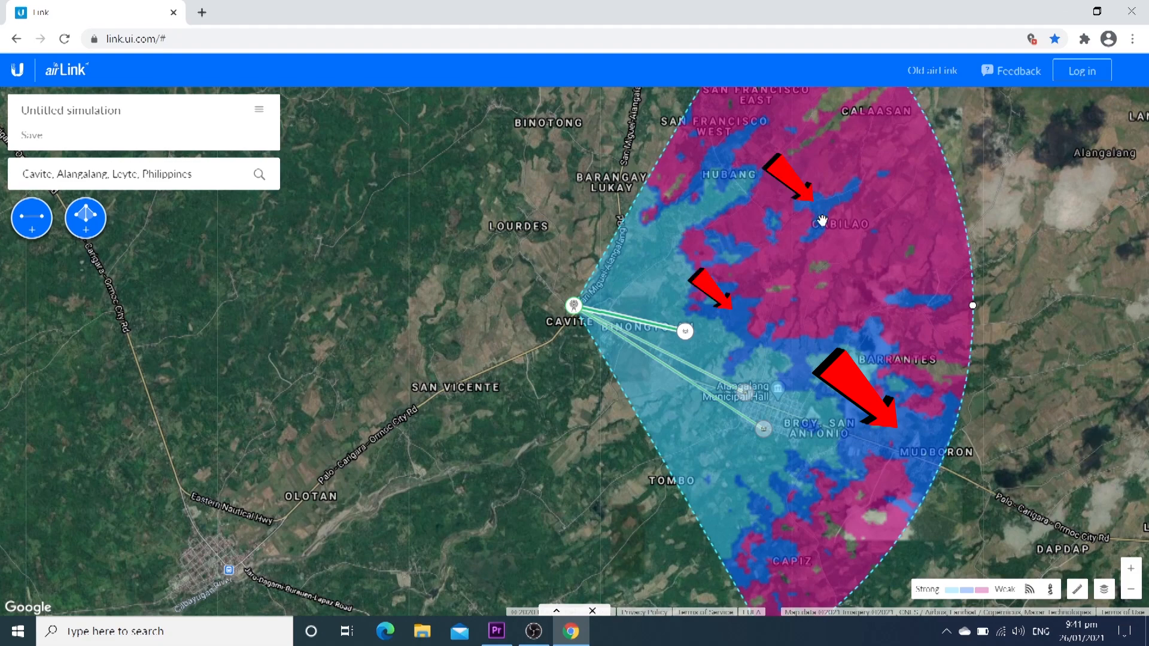
scroll(801, 274, "up", 1)
scroll(820, 302, "down", 3)
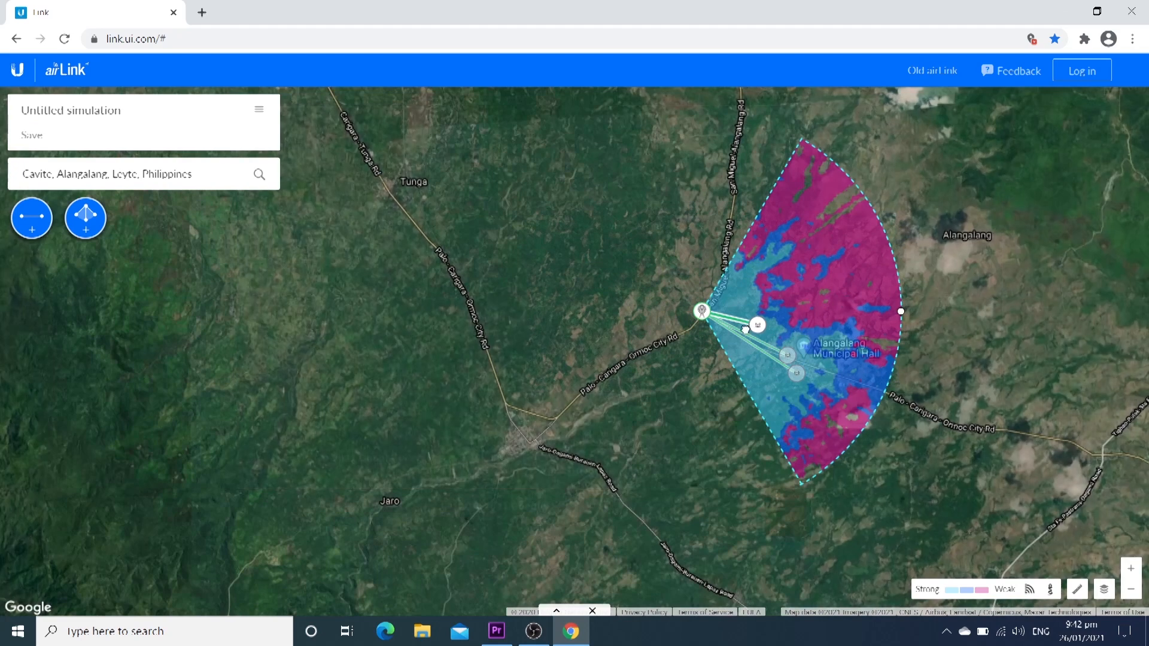
left_click_drag(843, 303, 693, 332)
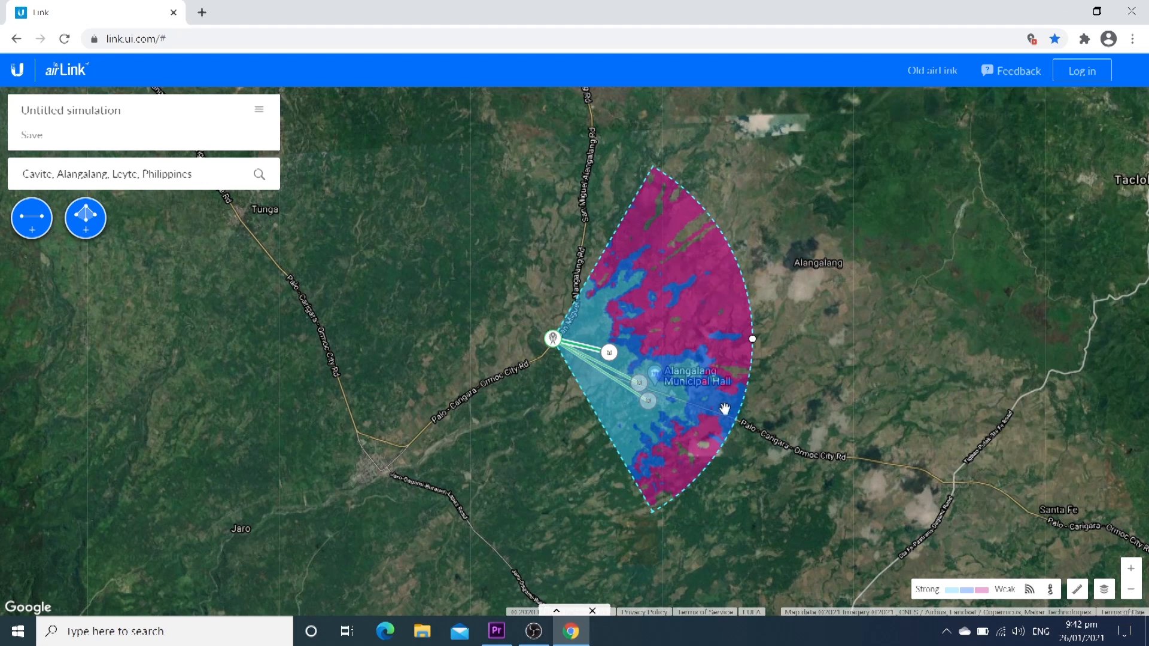
Step: Shift the third client station slightly southeast within the strong-signal zone at Binongto-an
scroll(749, 352, "up", 1)
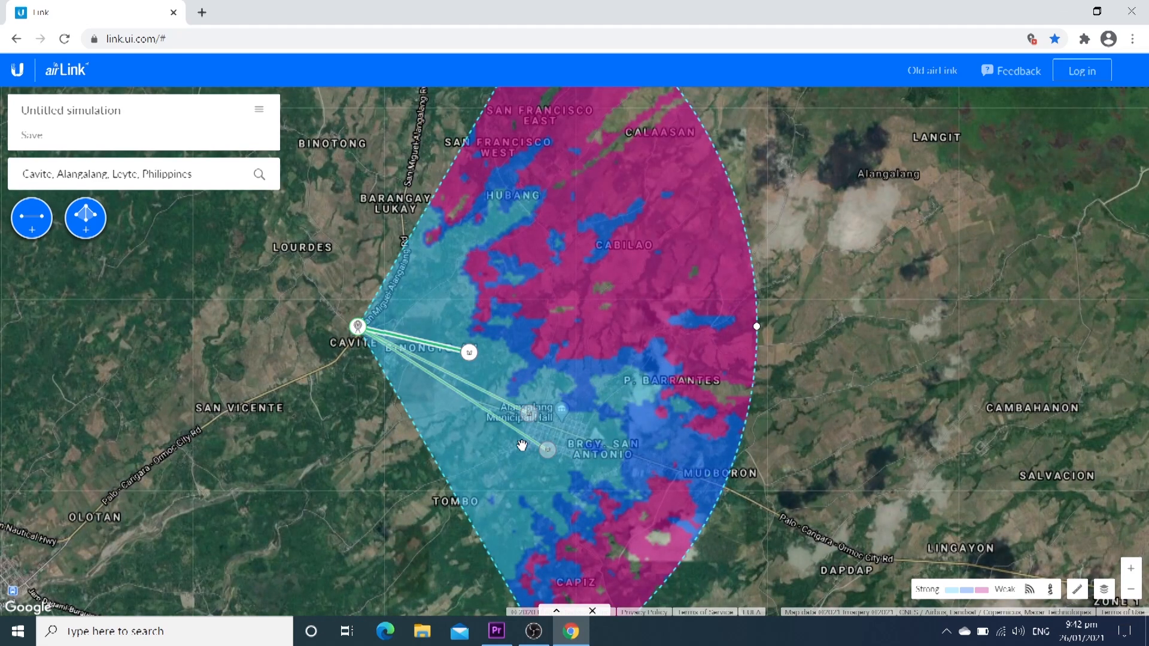
left_click(471, 356)
mouse_move(473, 358)
left_mouse_down()
mouse_move(522, 375)
mouse_move(476, 368)
mouse_move(485, 361)
left_mouse_up()
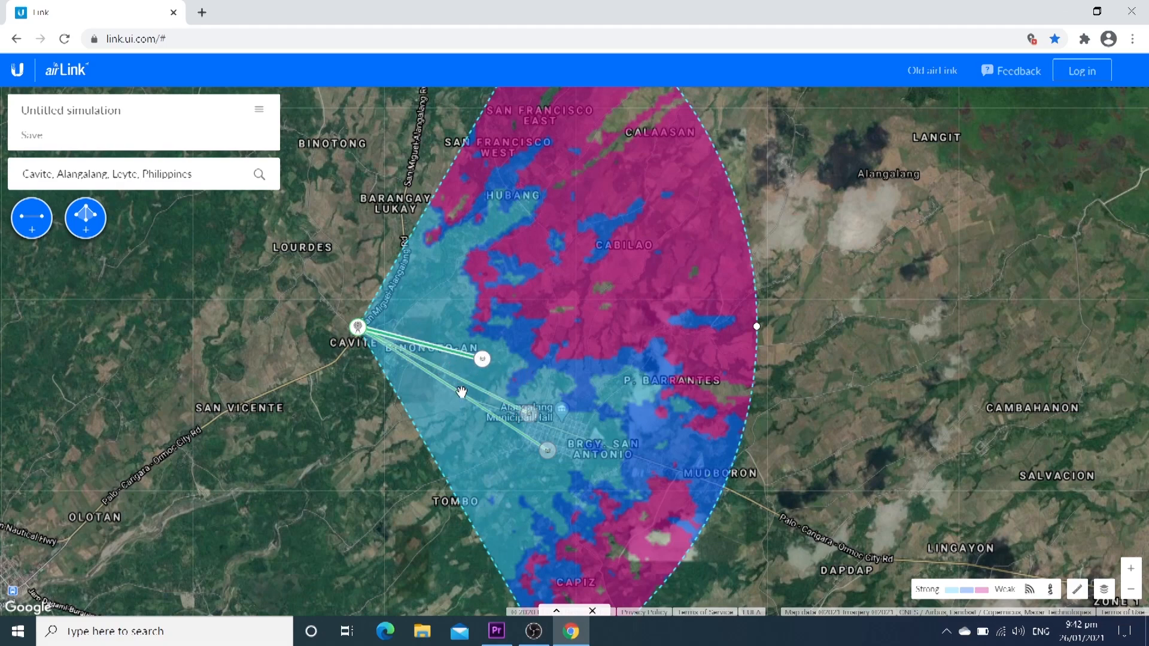
scroll(452, 368, "up", 1)
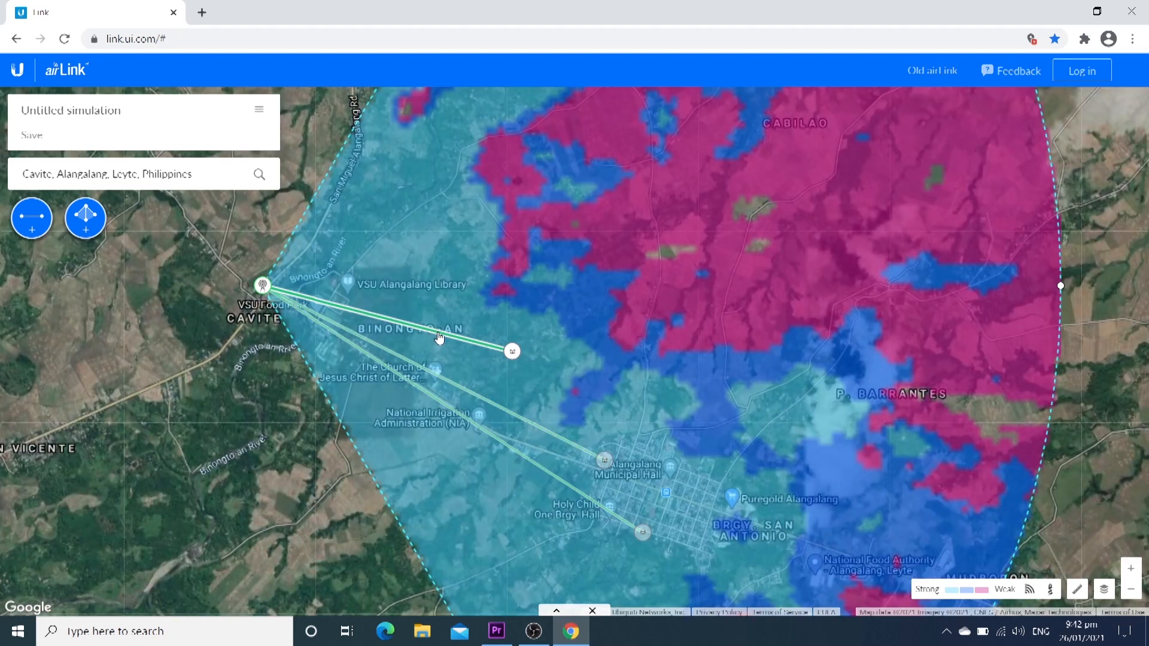
scroll(438, 341, "up", 1)
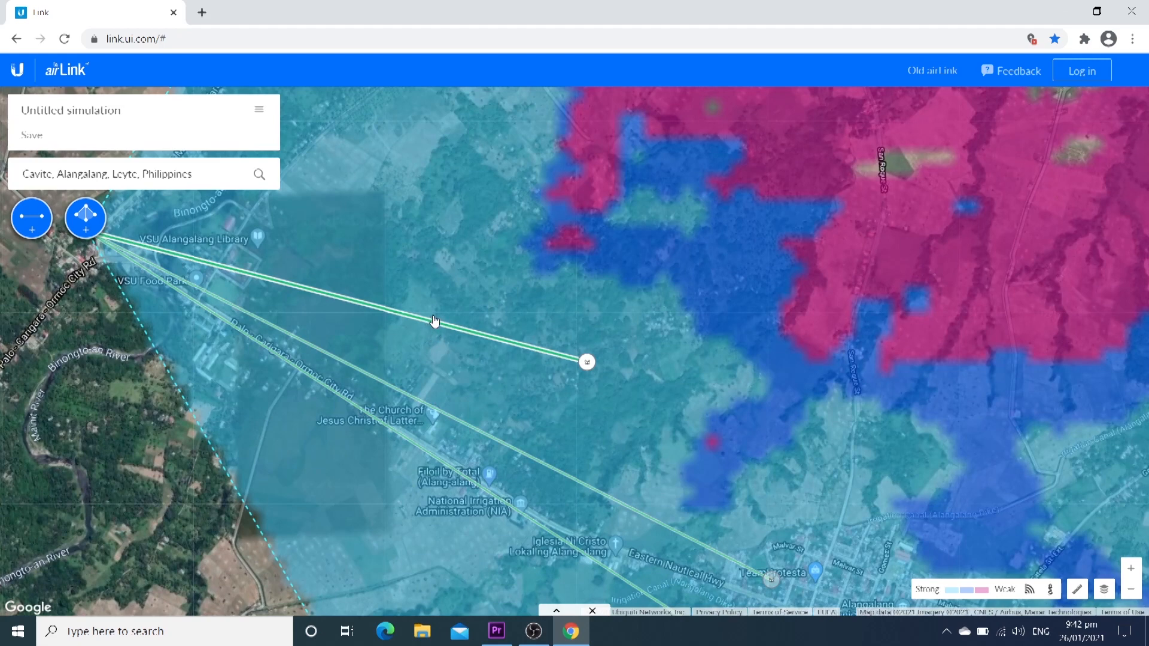
left_click_drag(588, 362, 590, 359)
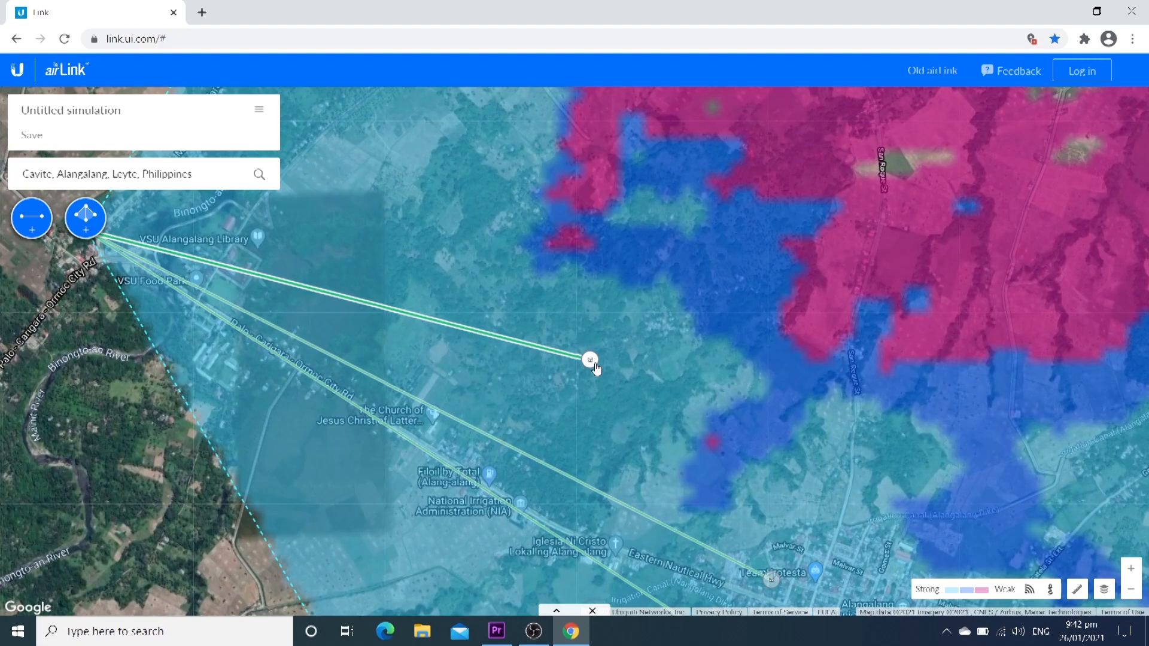
Step: Move the third client station northeast into the blue medium-signal zone, east of VSU Alangalang Library
left_click_drag(590, 359, 743, 264)
scroll(639, 397, "down", 1)
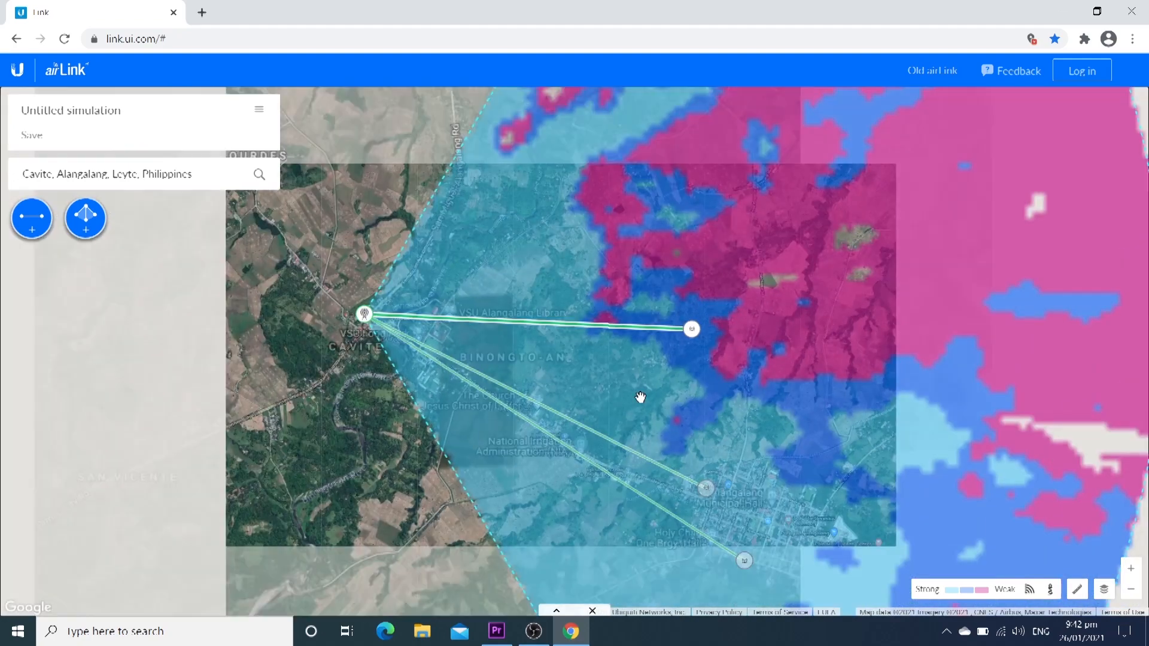
scroll(681, 397, "down", 1)
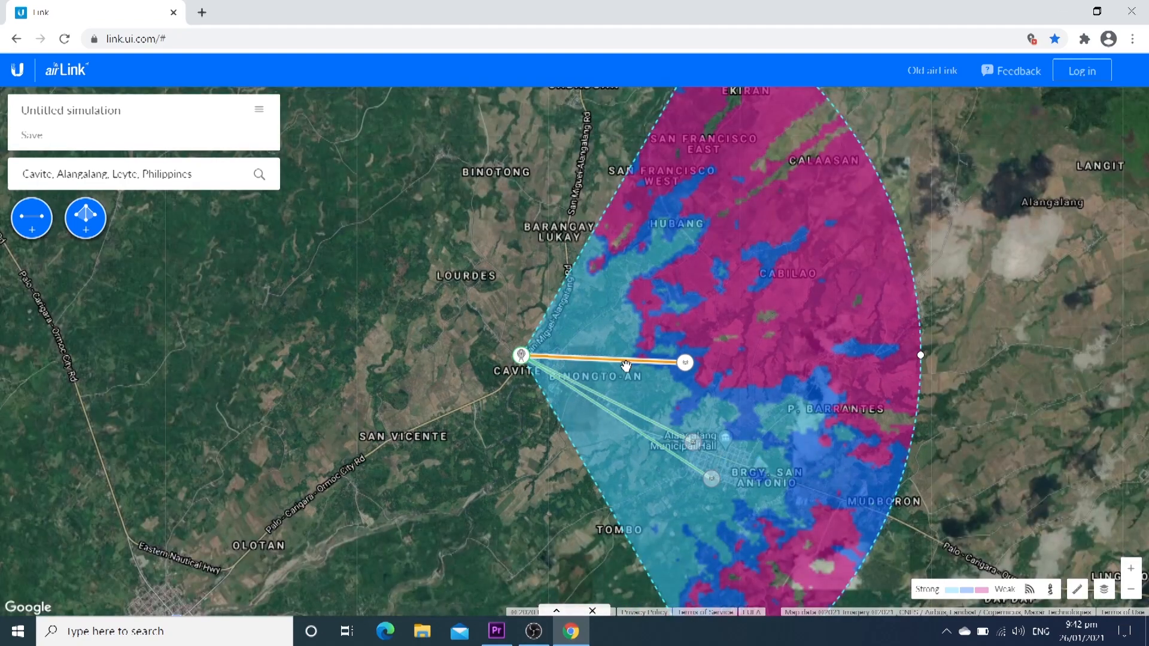
scroll(624, 376, "up", 1)
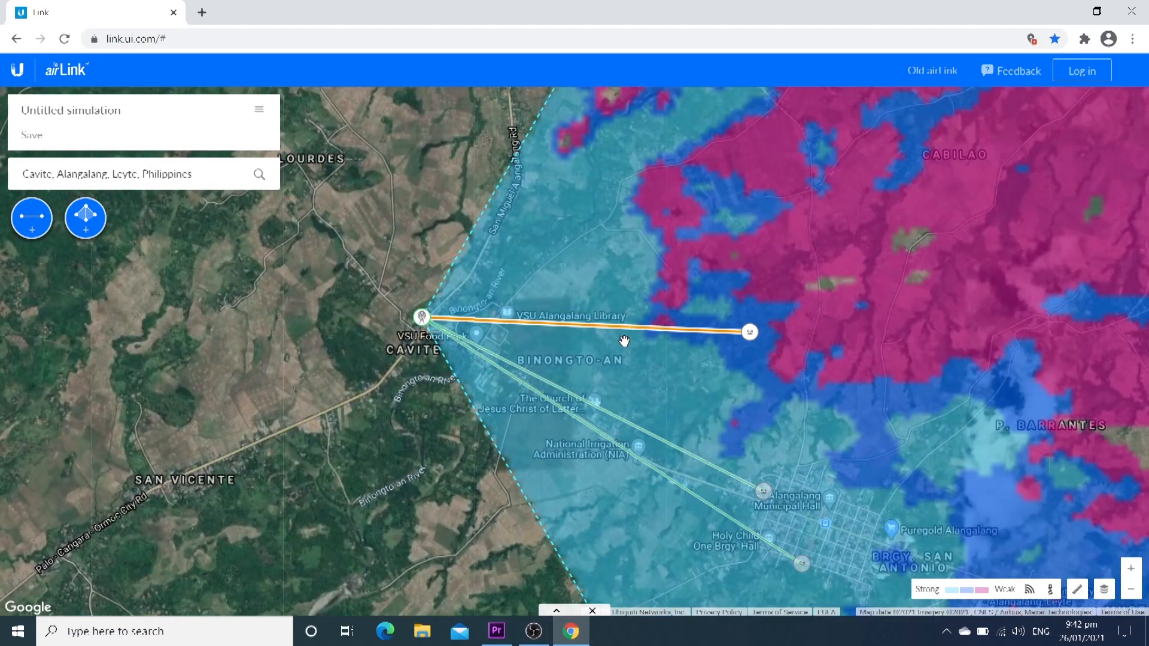
scroll(626, 367, "up", 1)
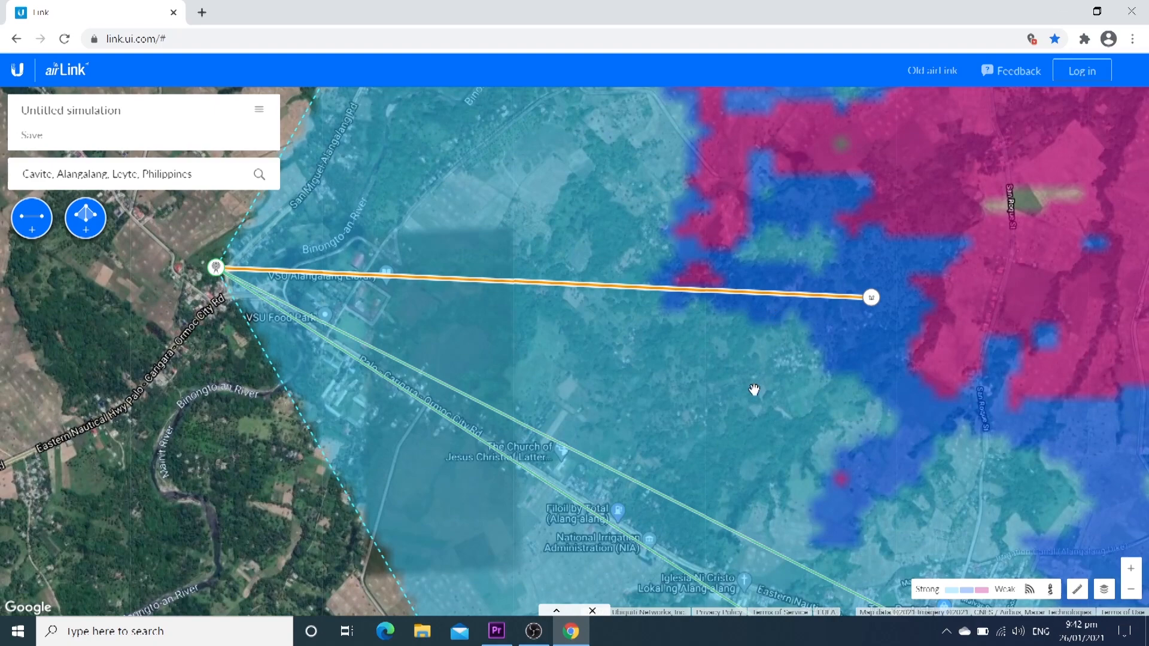
scroll(730, 408, "down", 1)
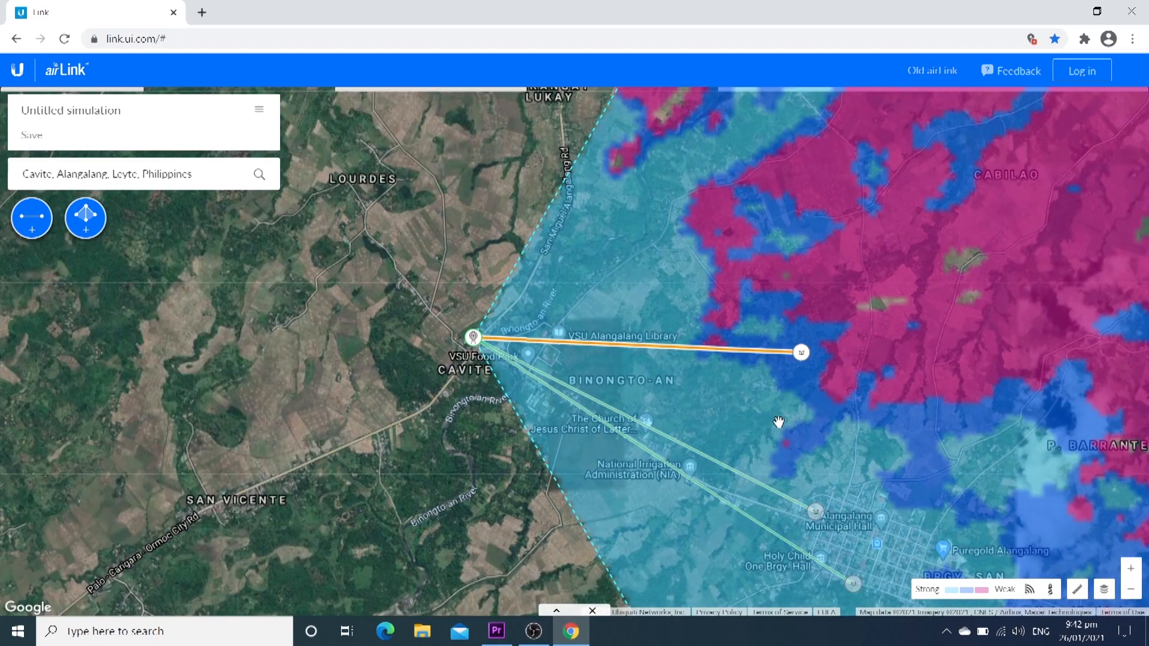
Step: Move the third client station northeast into the magenta weak-signal zone, just south of Cabilao
left_click_drag(757, 418, 475, 415)
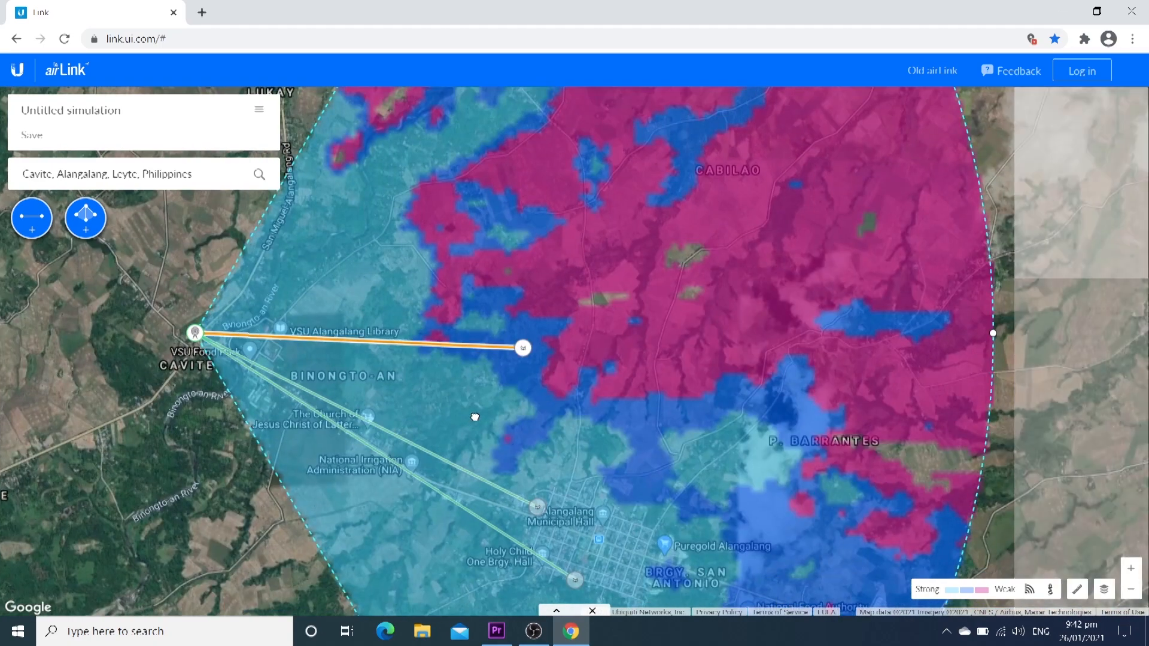
left_click_drag(524, 355, 634, 315)
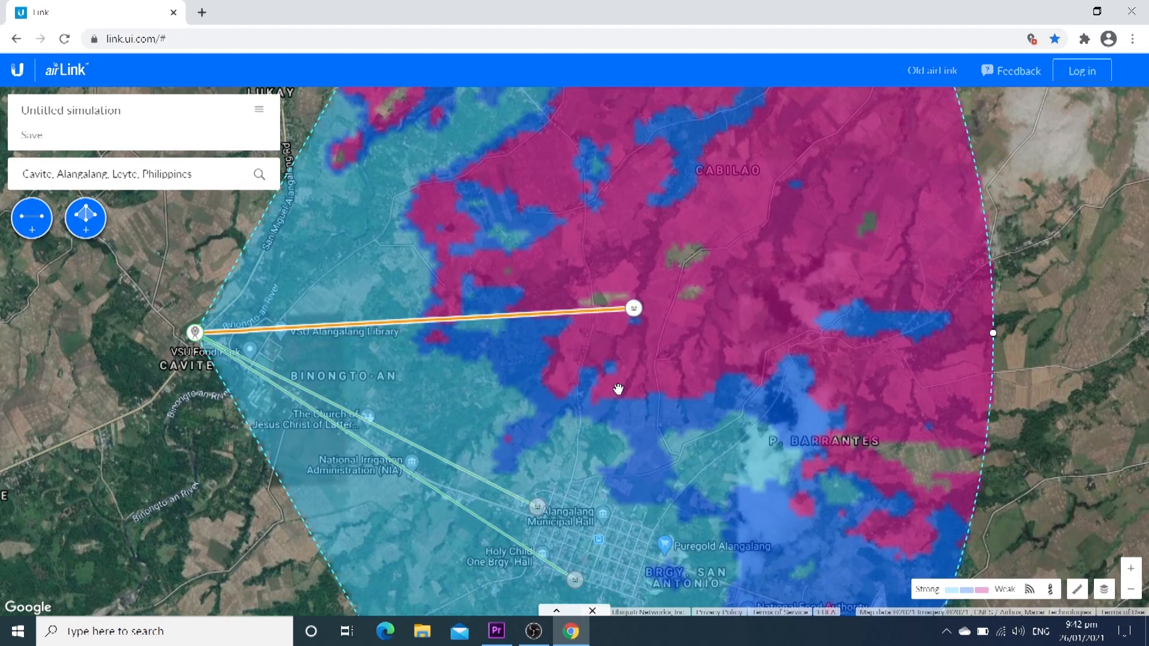
left_click(634, 311)
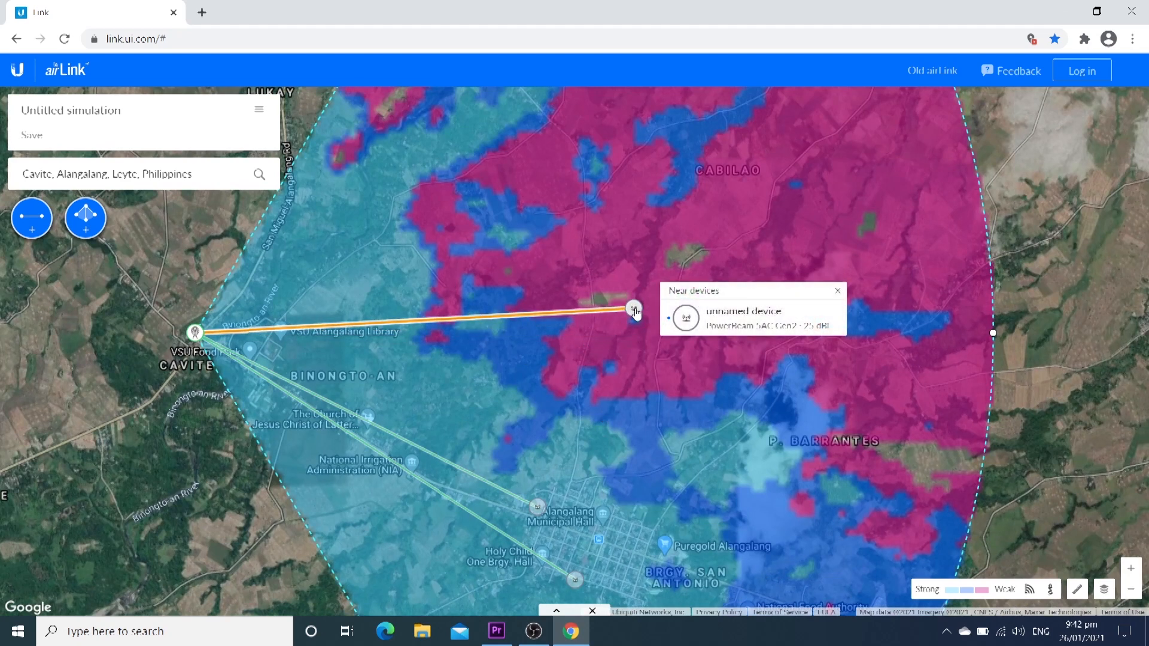
left_click_drag(636, 312, 748, 216)
scroll(744, 321, "down", 1)
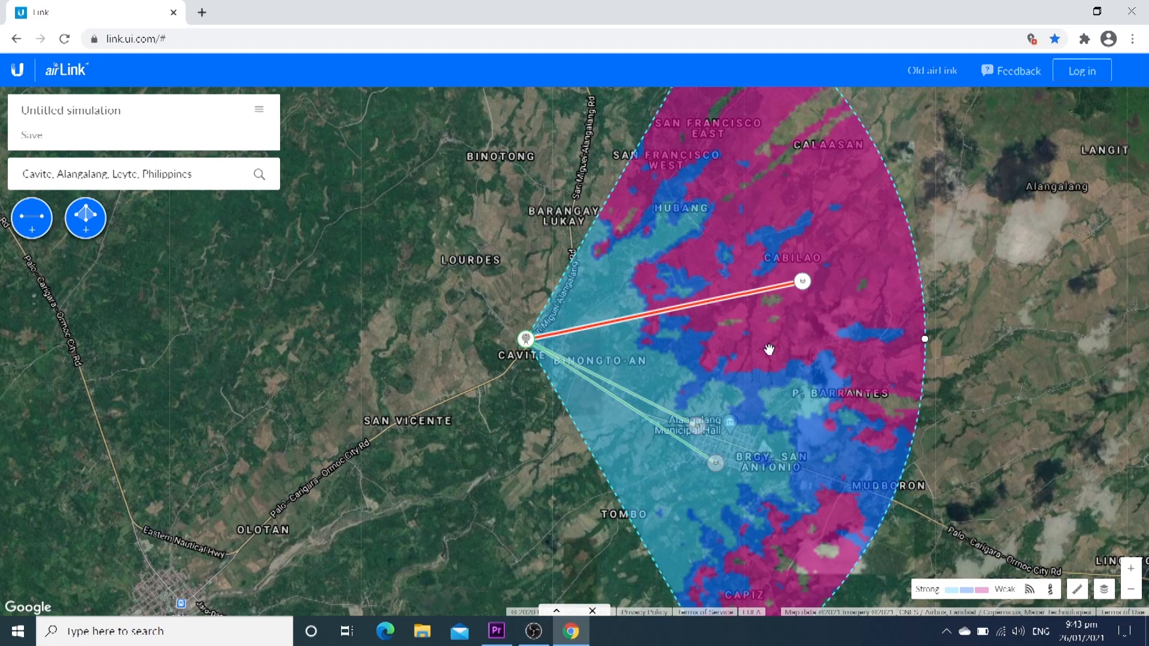
scroll(799, 403, "up", 1)
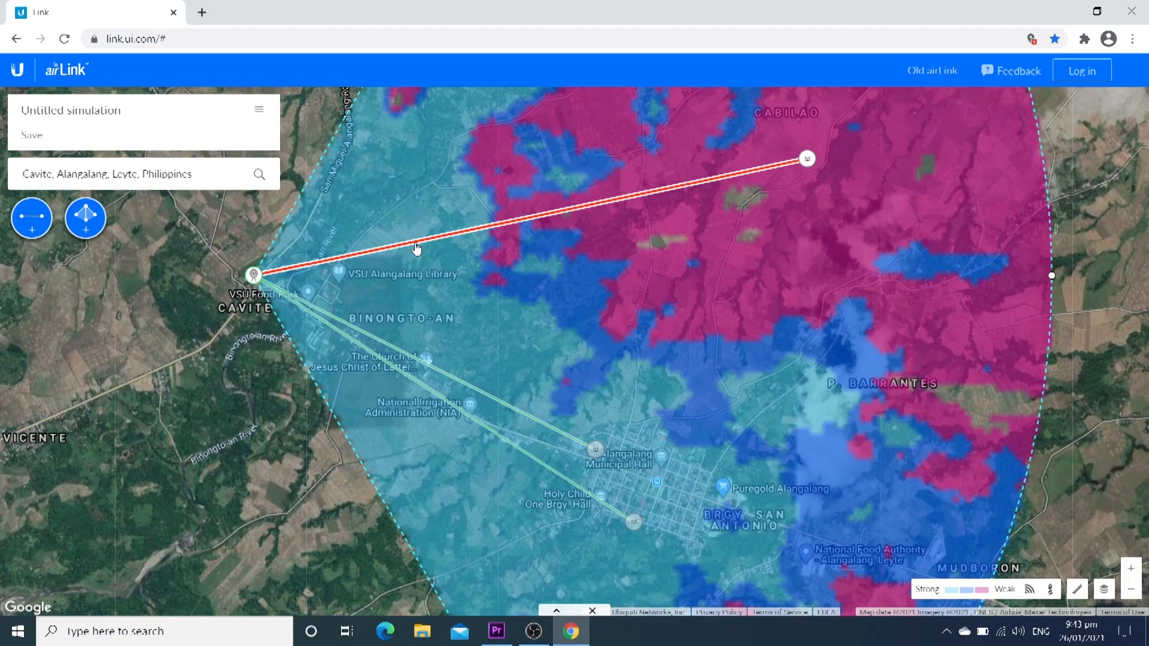
Step: Move the third client station north from Cabilao to just northwest of Calaasan, near the coverage edge
scroll(465, 337, "down", 2)
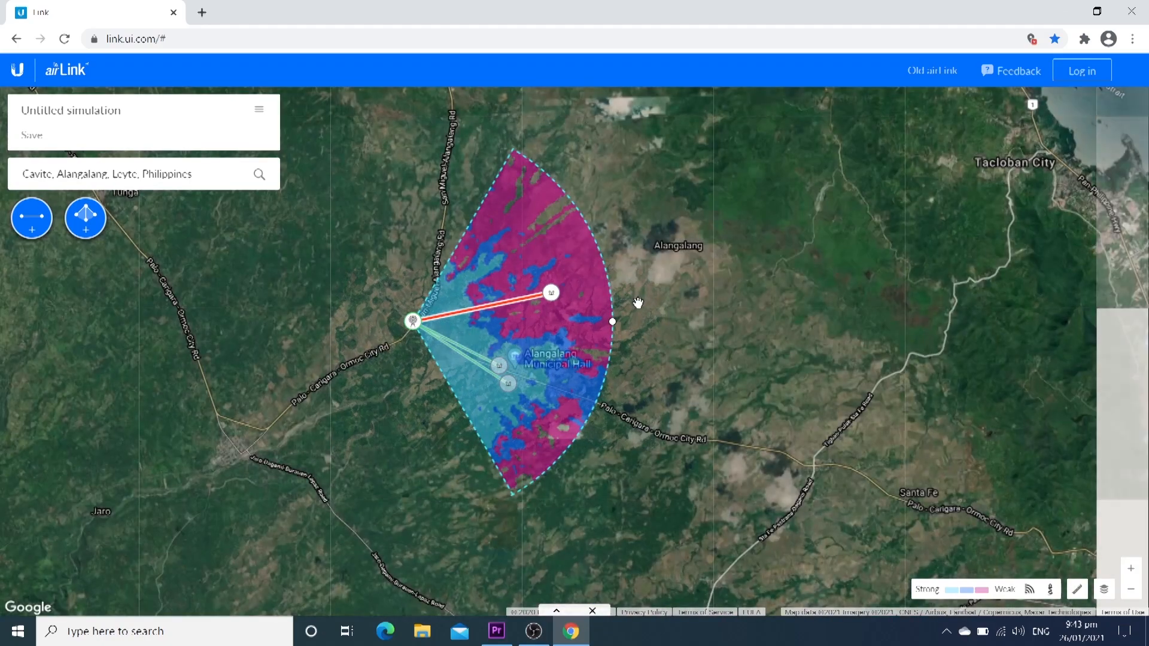
scroll(638, 303, "up", 1)
left_click_drag(513, 230, 551, 362)
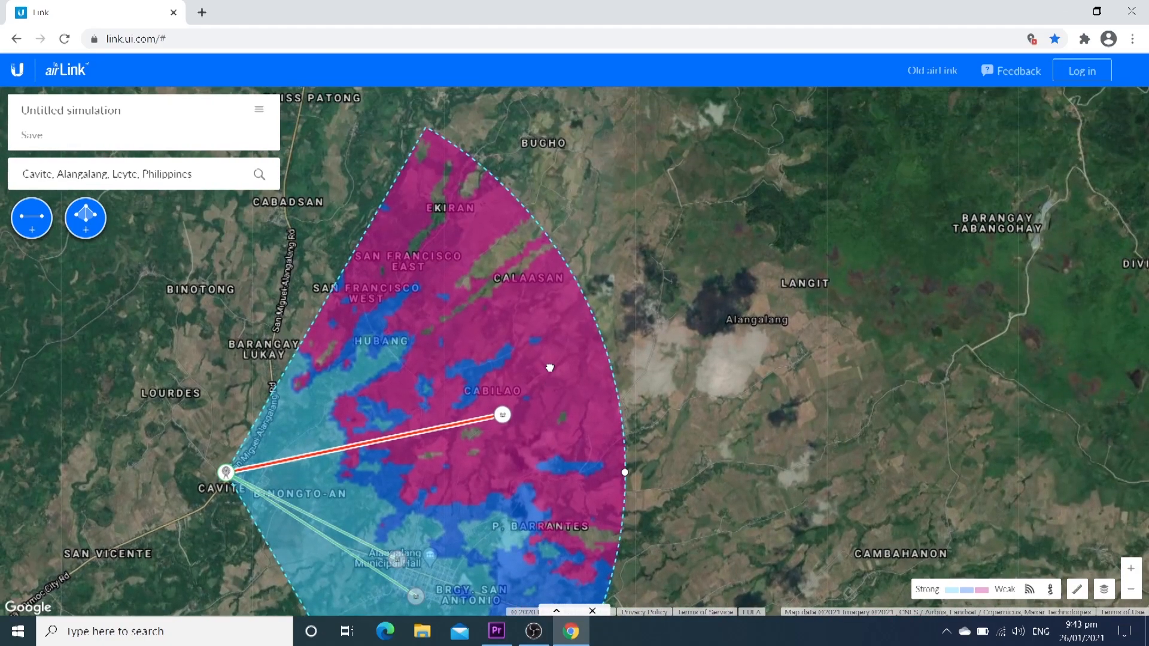
left_click_drag(506, 419, 508, 252)
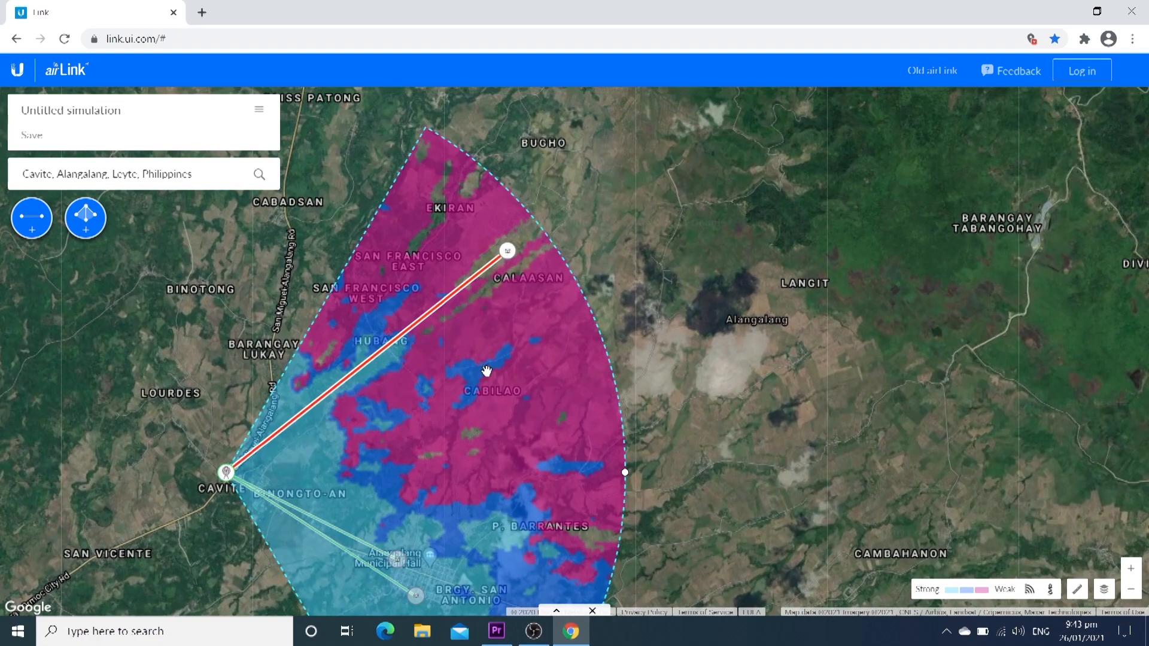
Step: Nudge the third client station northeast within the uncovered strip northwest of Calaasan, close to the coverage edge
scroll(487, 372, "up", 1)
left_click_drag(541, 254, 513, 452)
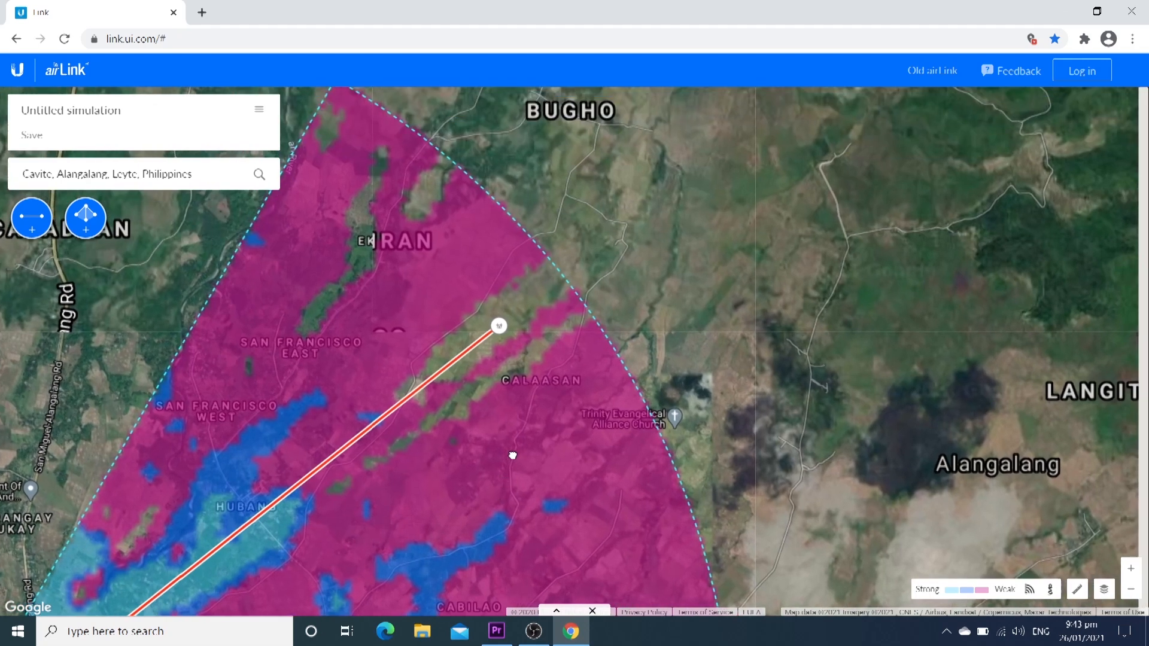
left_click_drag(499, 326, 520, 317)
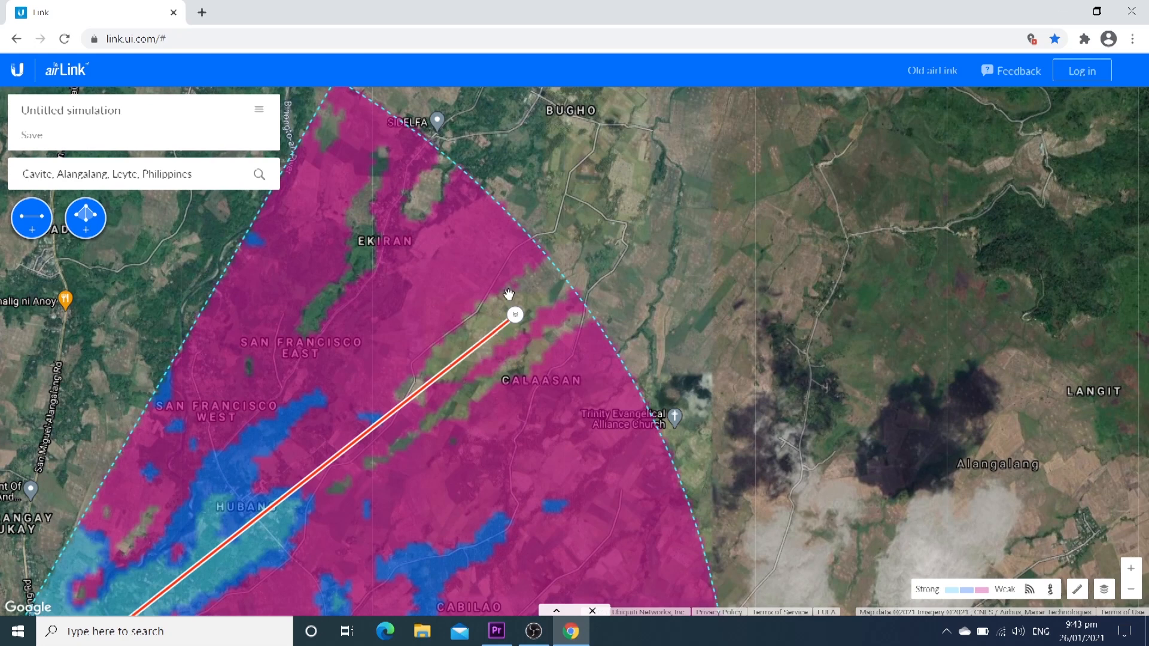
left_click_drag(515, 315, 516, 310)
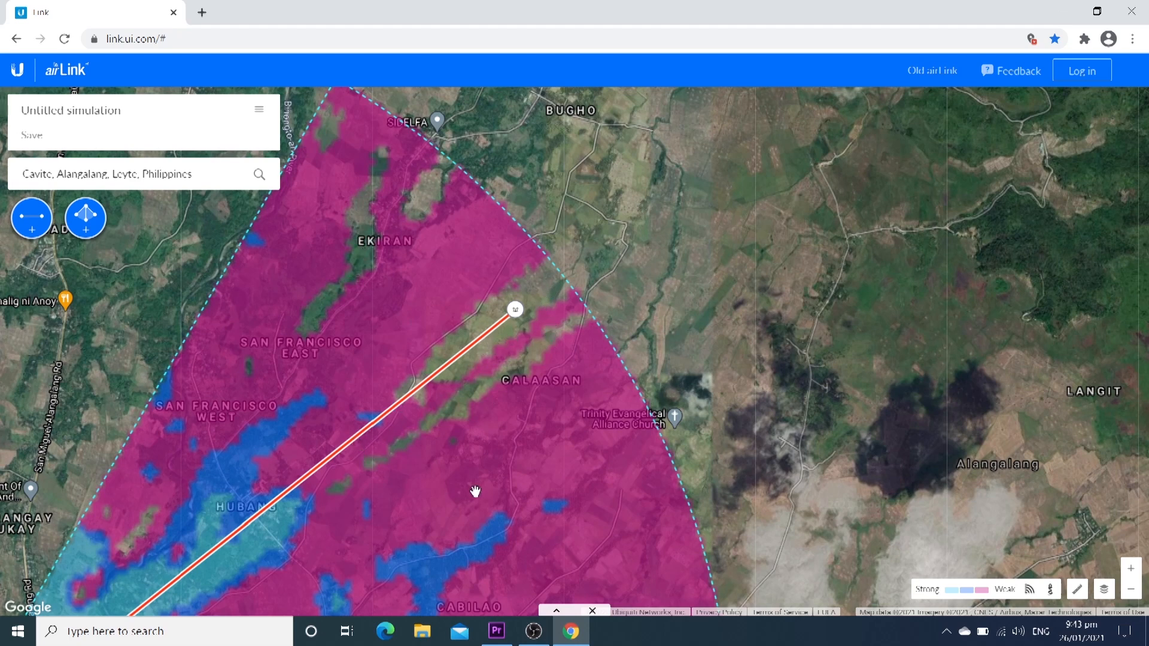
Step: Hide the coverage overlay and show it again to compare the sector map with and without signal zones
left_click_drag(476, 491, 666, 327)
scroll(665, 347, "down", 2)
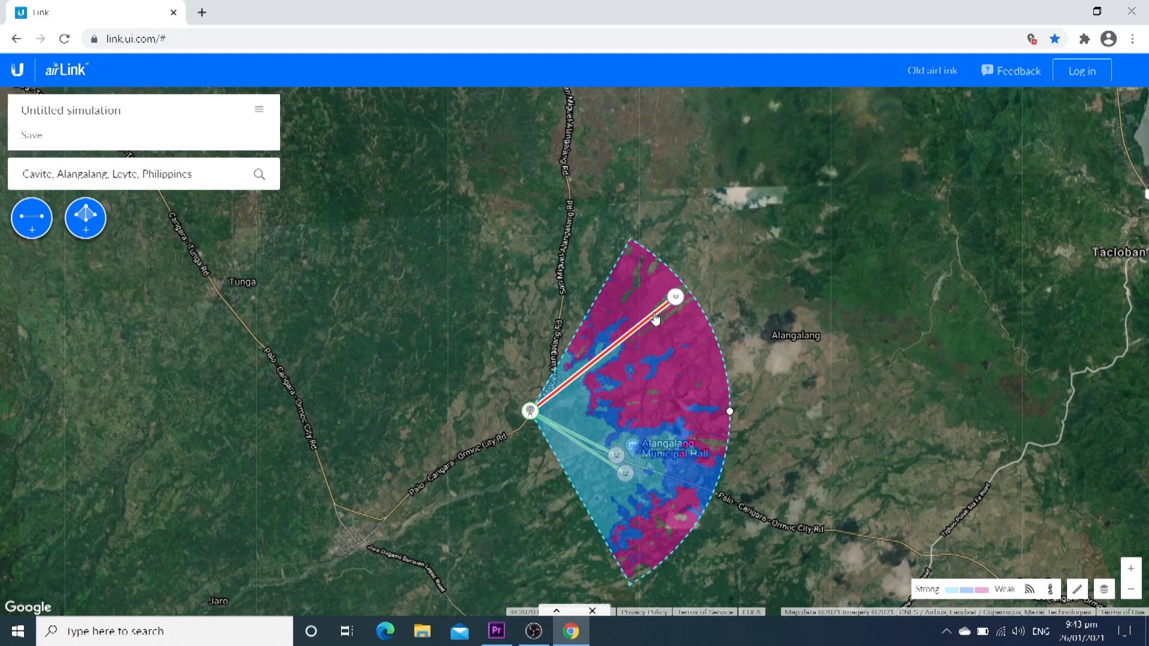
scroll(644, 346, "up", 1)
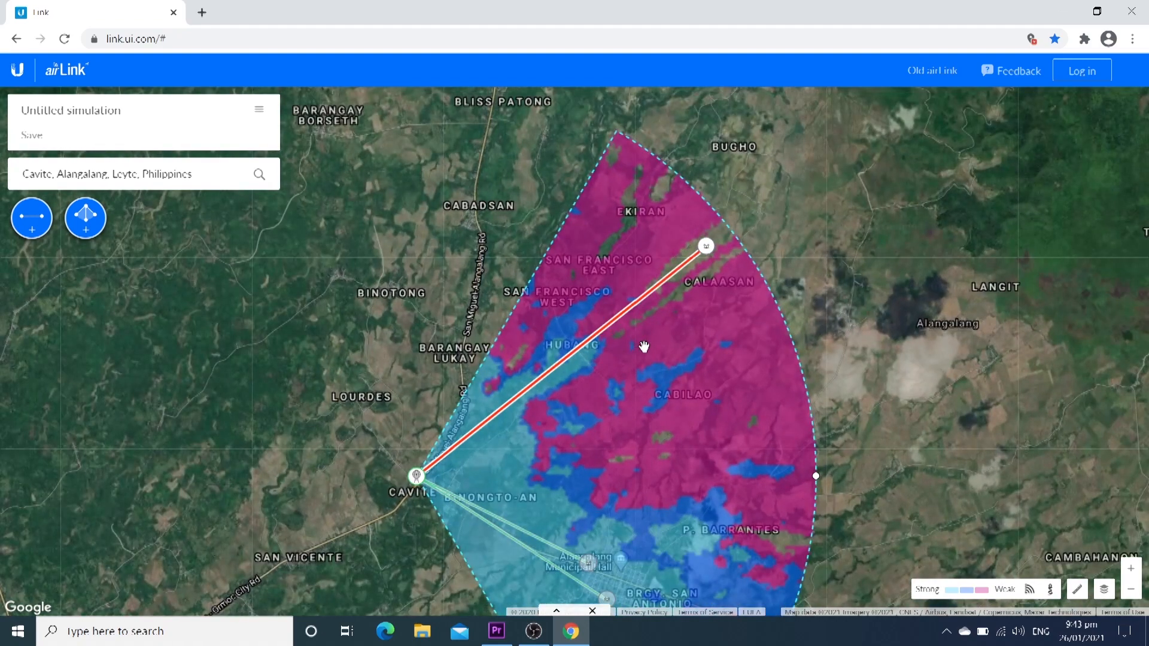
scroll(644, 347, "up", 1)
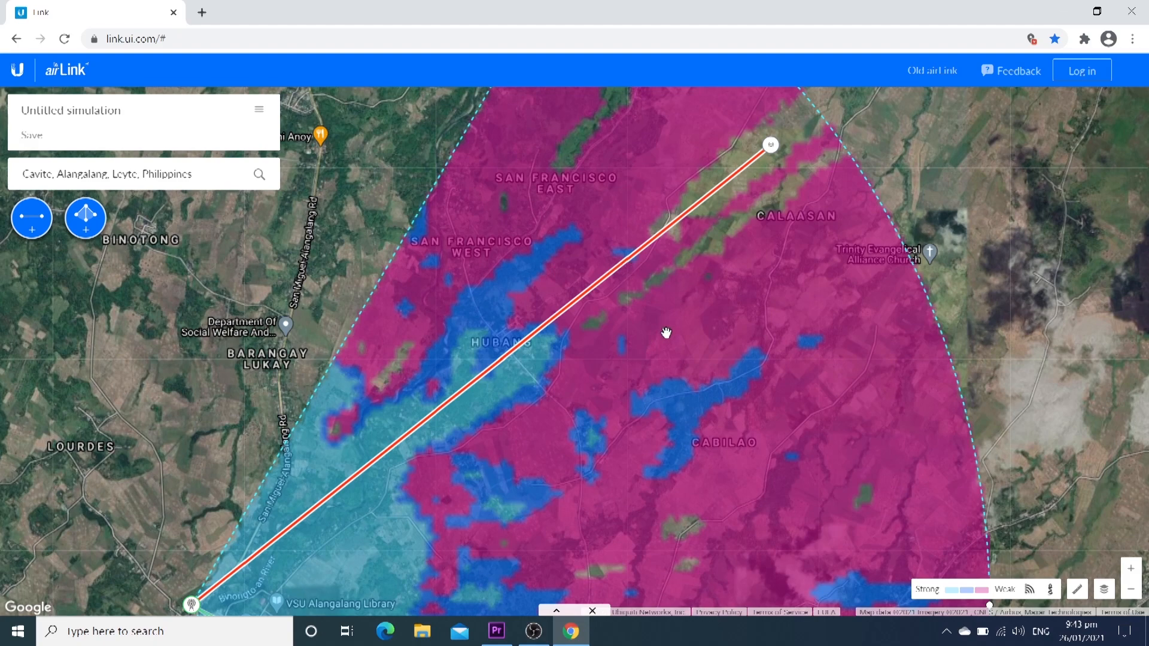
scroll(666, 333, "down", 1)
scroll(666, 333, "down", 1)
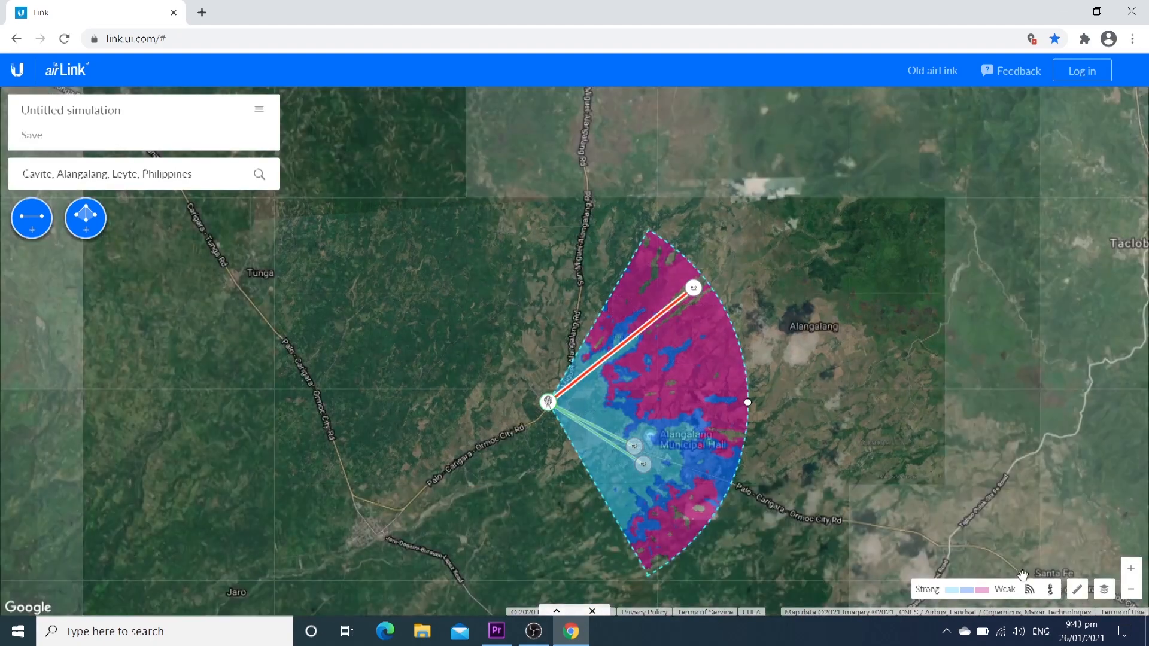
left_click(1029, 593)
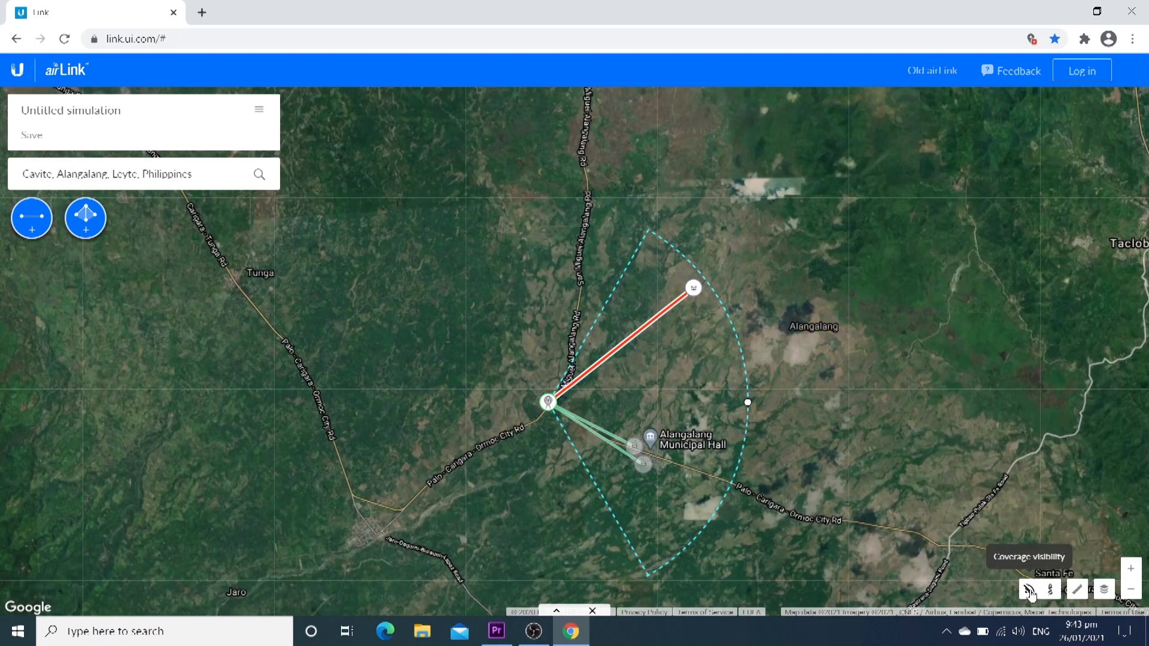
left_click(1030, 592)
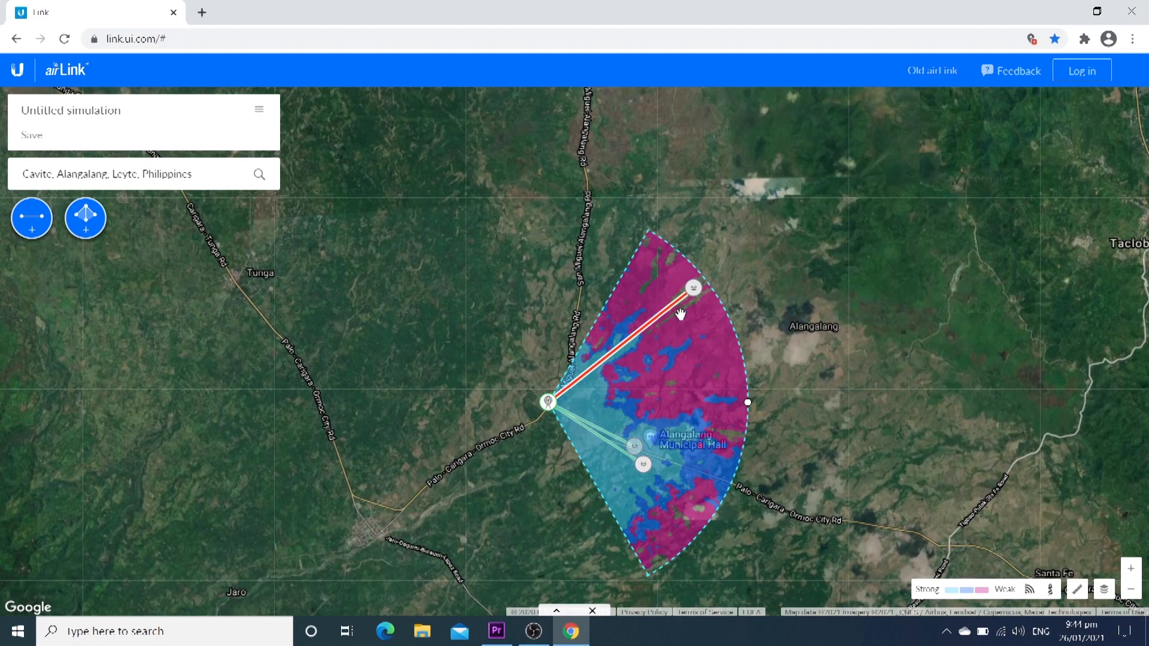
Step: Move the third client station from Calaasan southwest to the eastern edge of the strong-signal zone, east of Binongto-an
scroll(672, 351, "up", 2)
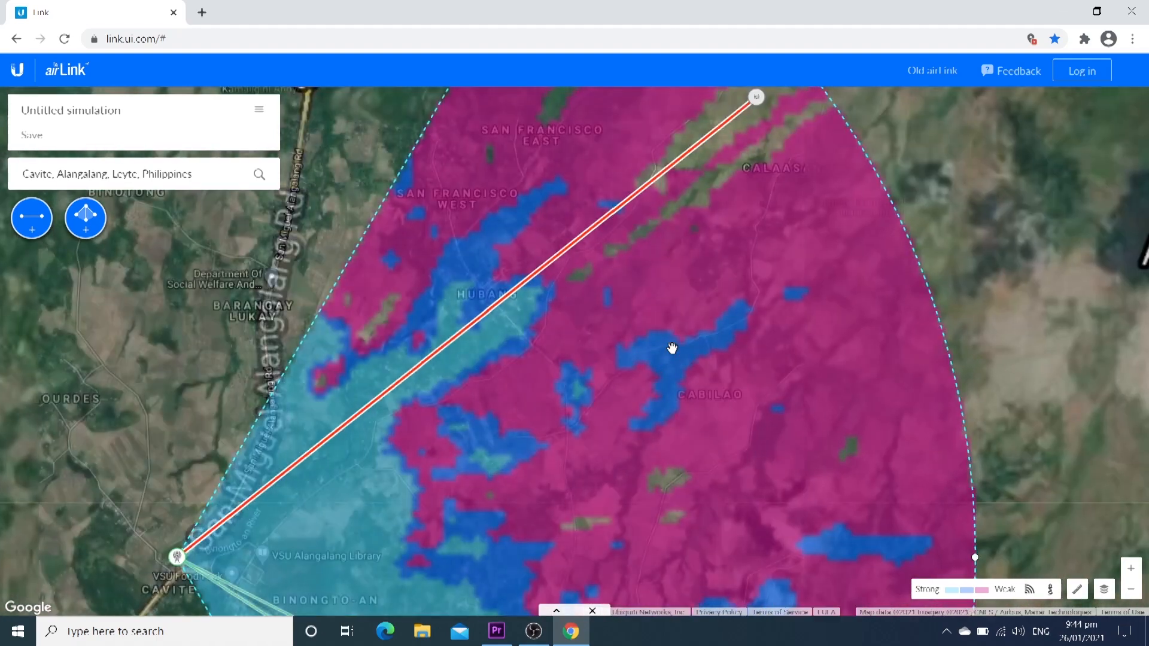
left_click_drag(664, 407, 648, 323)
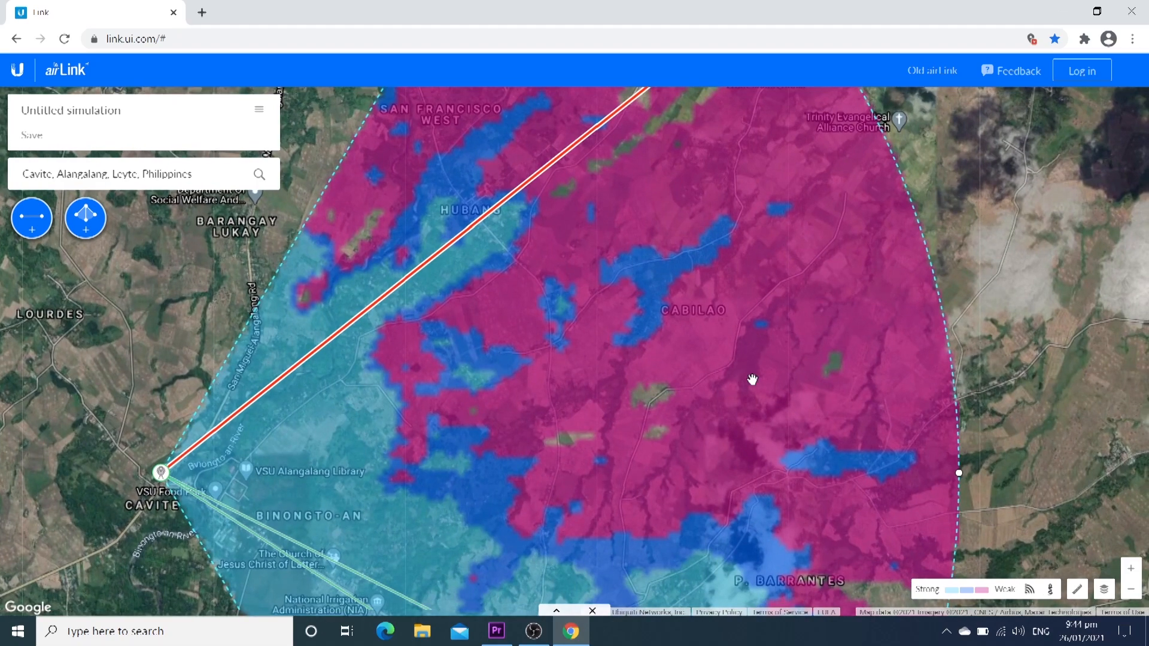
scroll(752, 379, "down", 1)
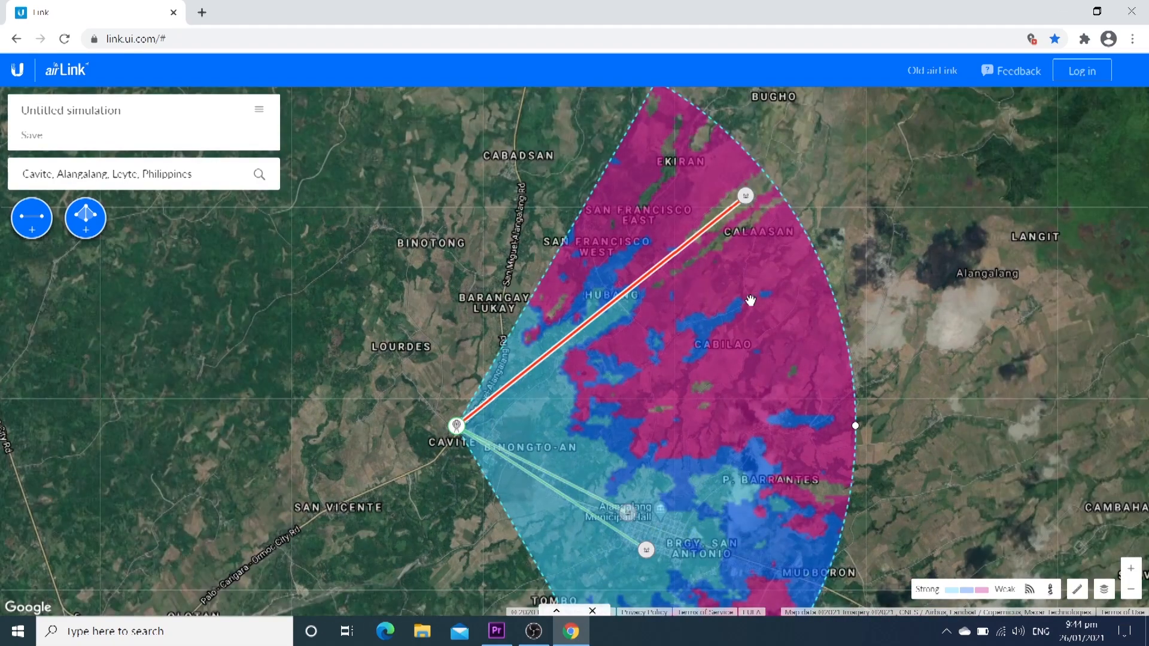
left_click_drag(751, 267, 721, 297)
left_click_drag(716, 225, 587, 468)
Step: Expand the third client station's link details and examine the signal levels, terrain profile and Fresnel zone clearance
left_click(557, 611)
left_click(557, 350)
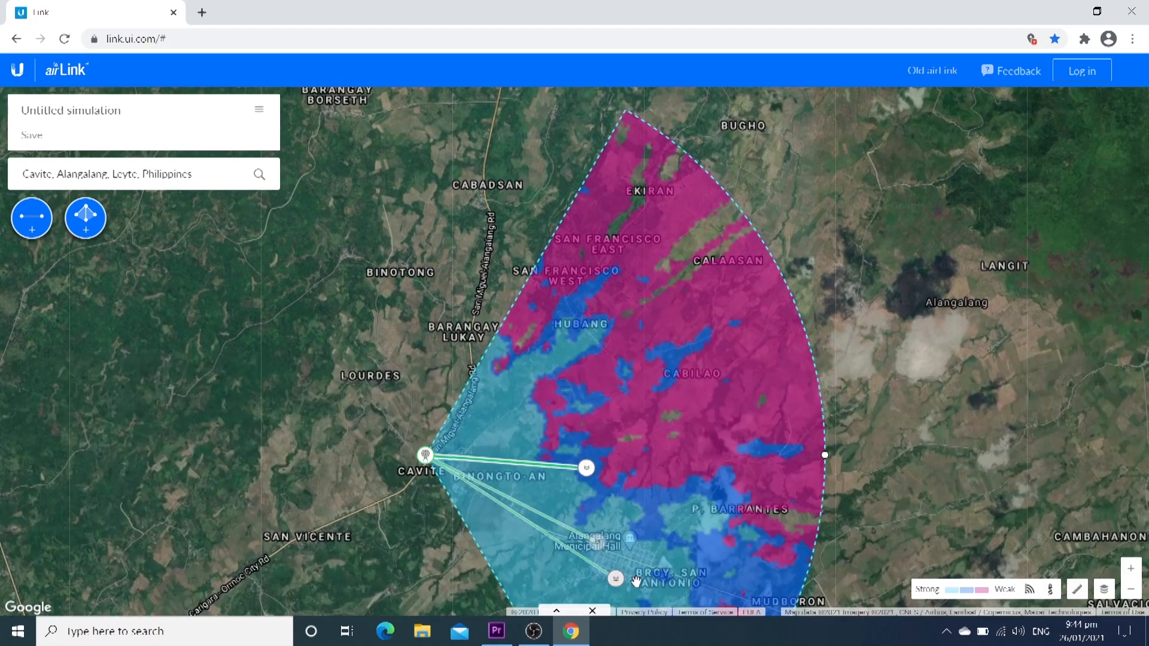
left_click_drag(671, 527, 655, 487)
left_click(557, 611)
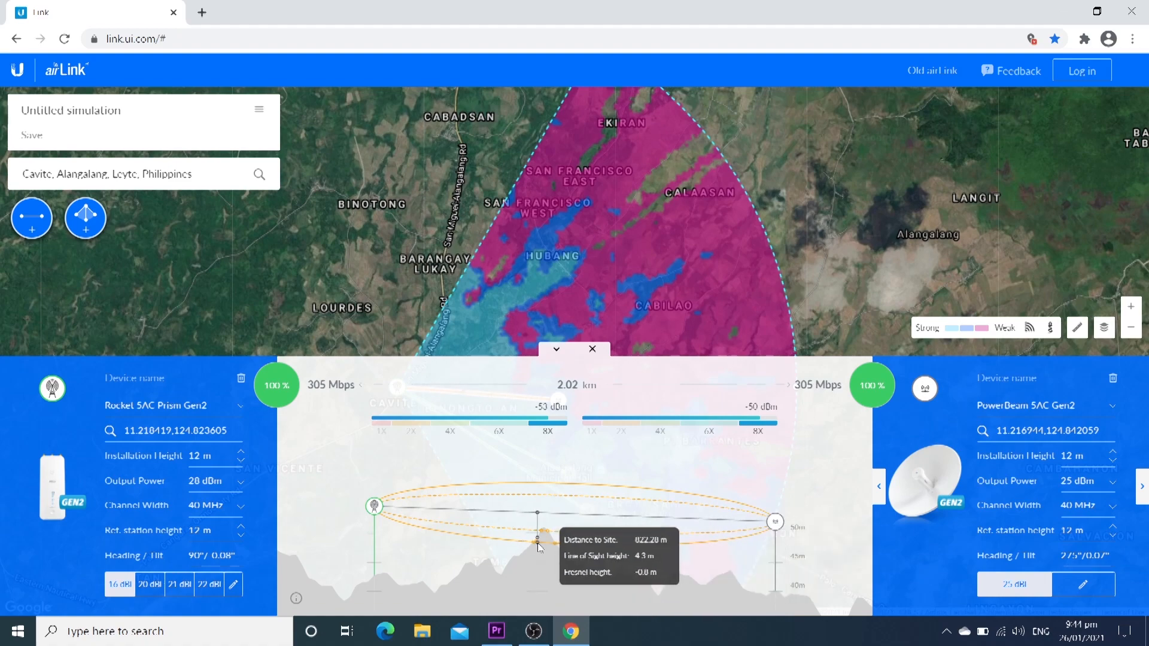
scroll(742, 256, "down", 3)
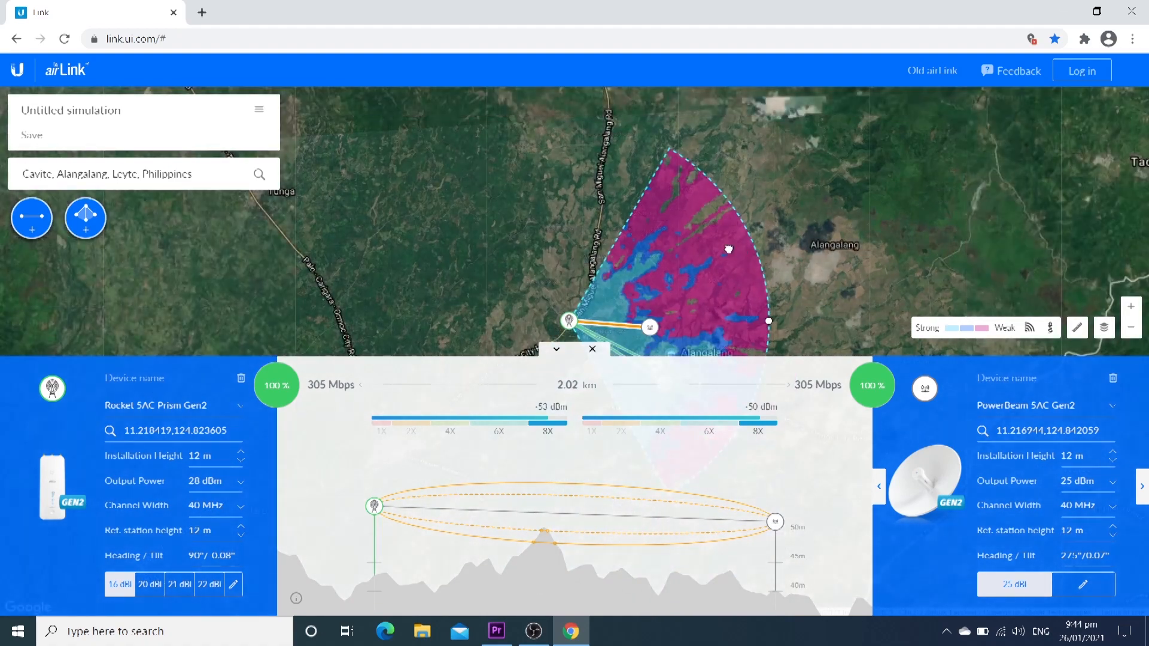
Step: Move the third client station northeast into the magenta weak-signal zone south of Cabilao, about 3.21 km from the access point
left_click_drag(602, 351, 519, 254)
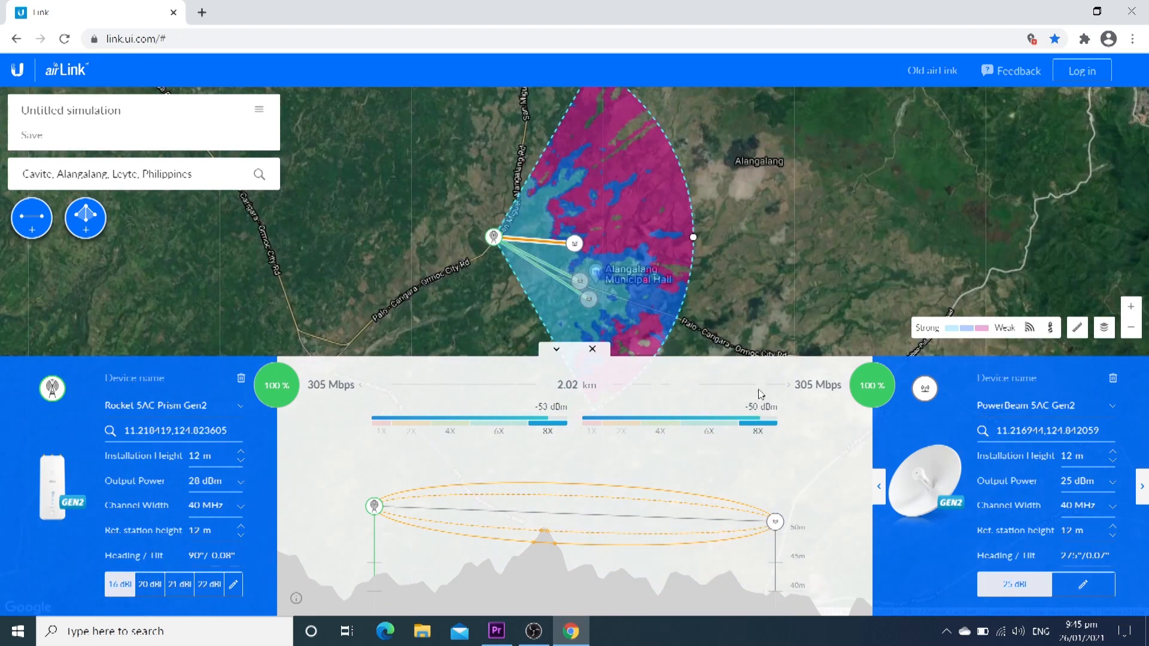
left_click_drag(574, 244, 615, 224)
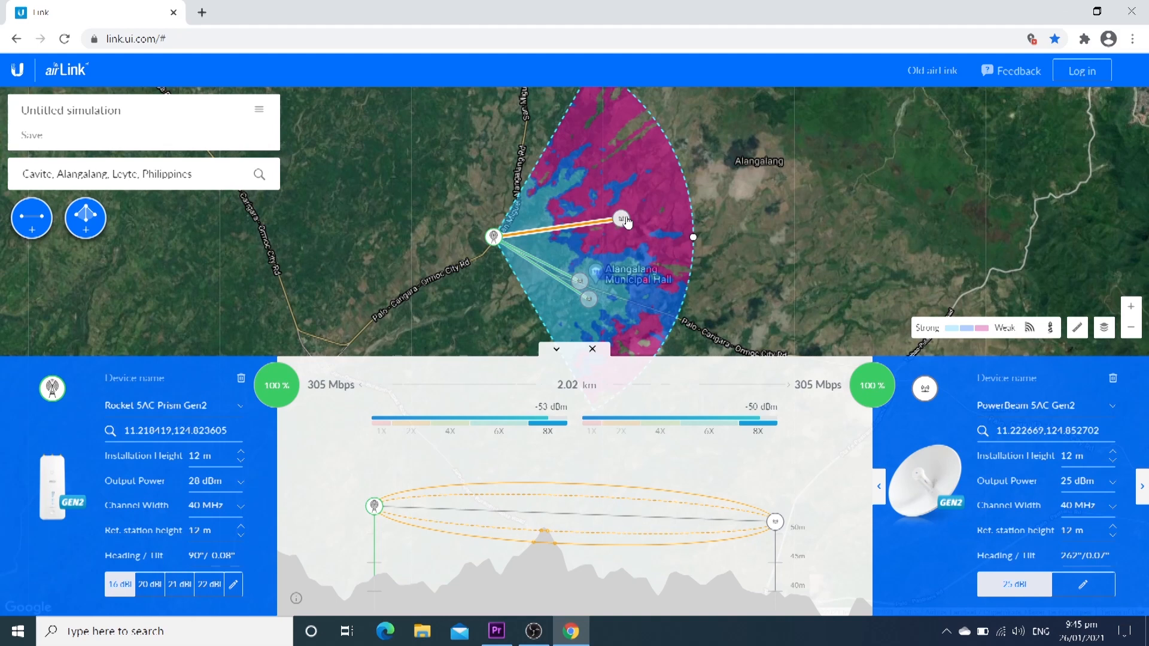
left_click_drag(628, 222, 627, 222)
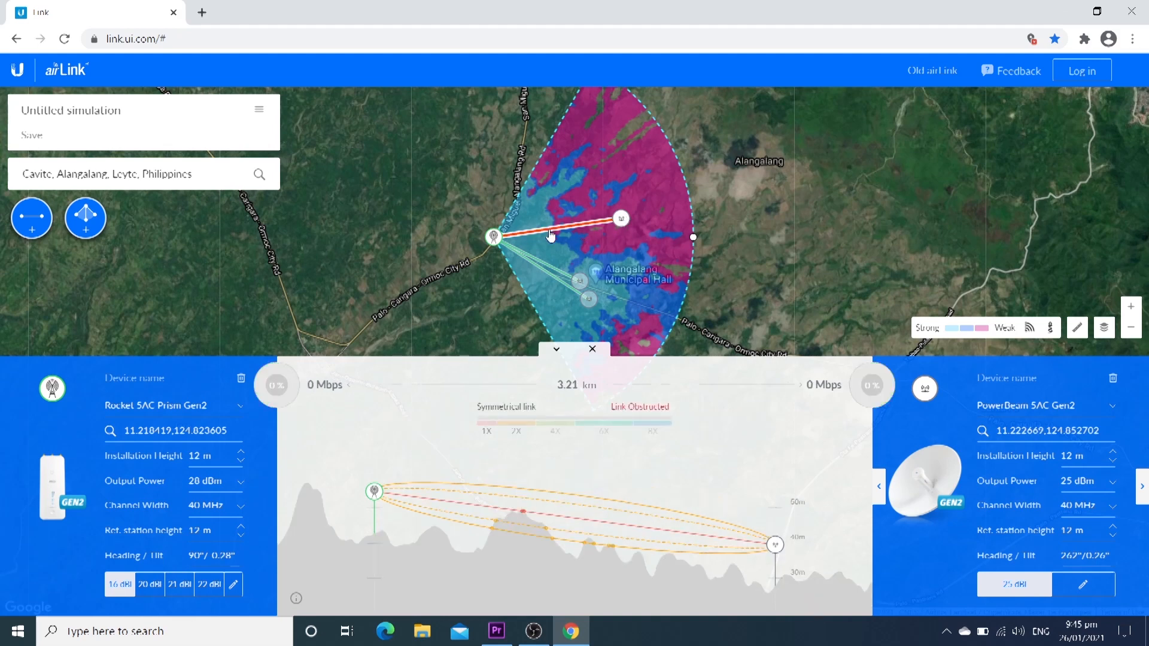
scroll(553, 235, "up", 1)
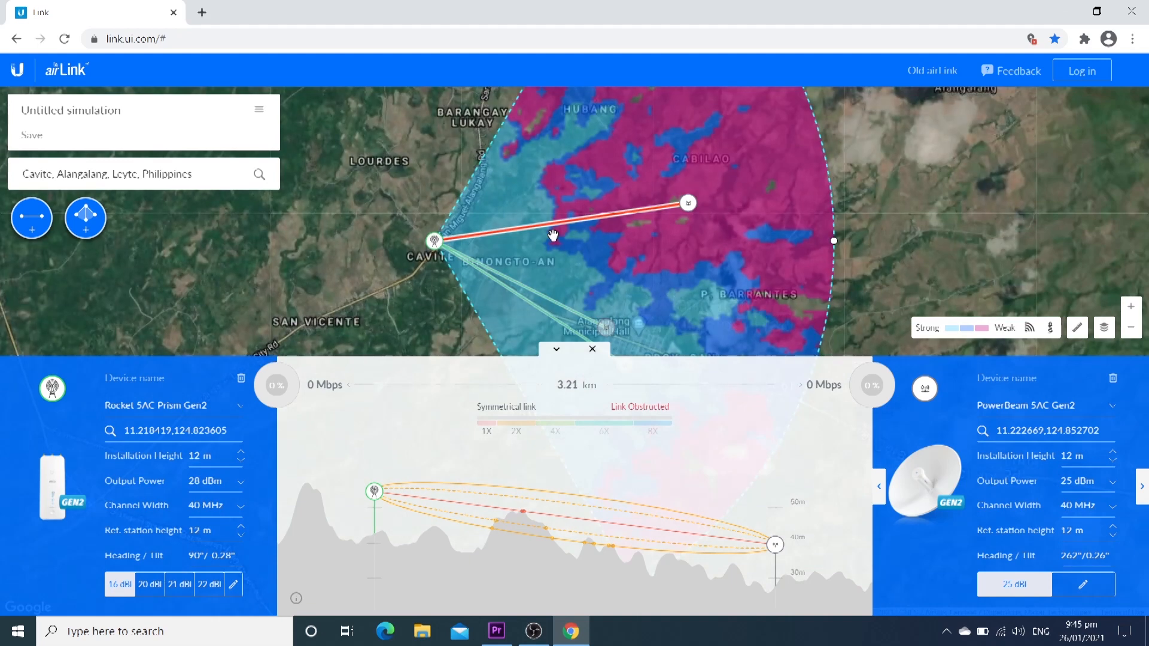
scroll(553, 234, "up", 1)
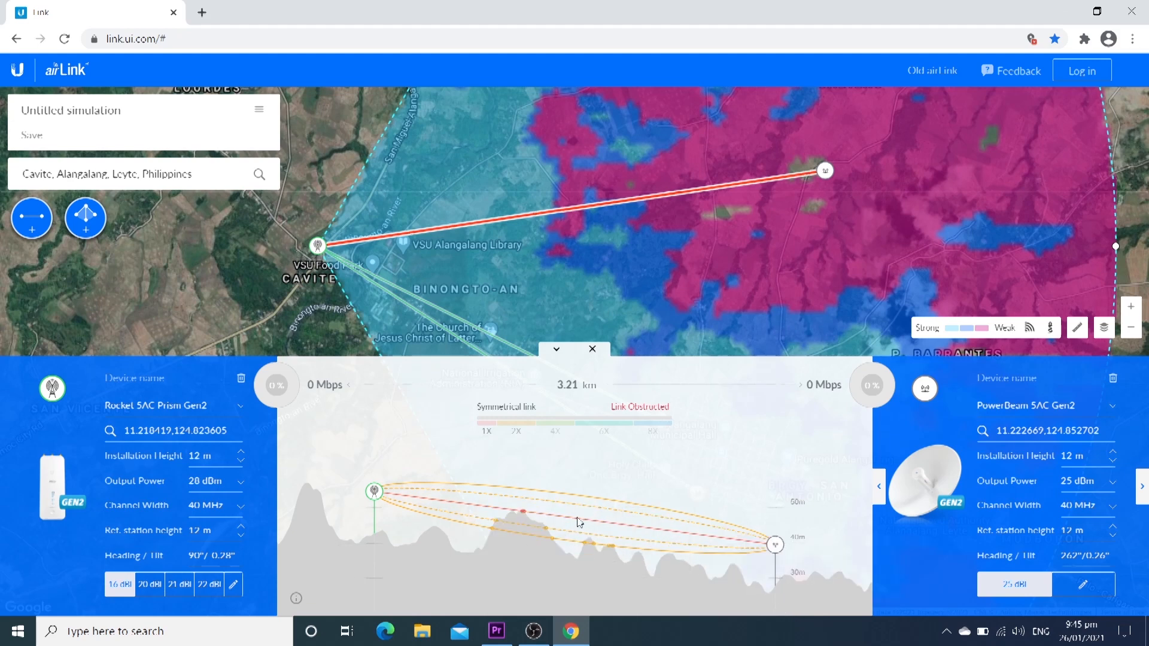
Step: Move the third client station into the strong-signal zone at Binongto-an, about 1.7 km from the access point, and enlarge the page to inspect its profile
left_click_drag(824, 172, 585, 300)
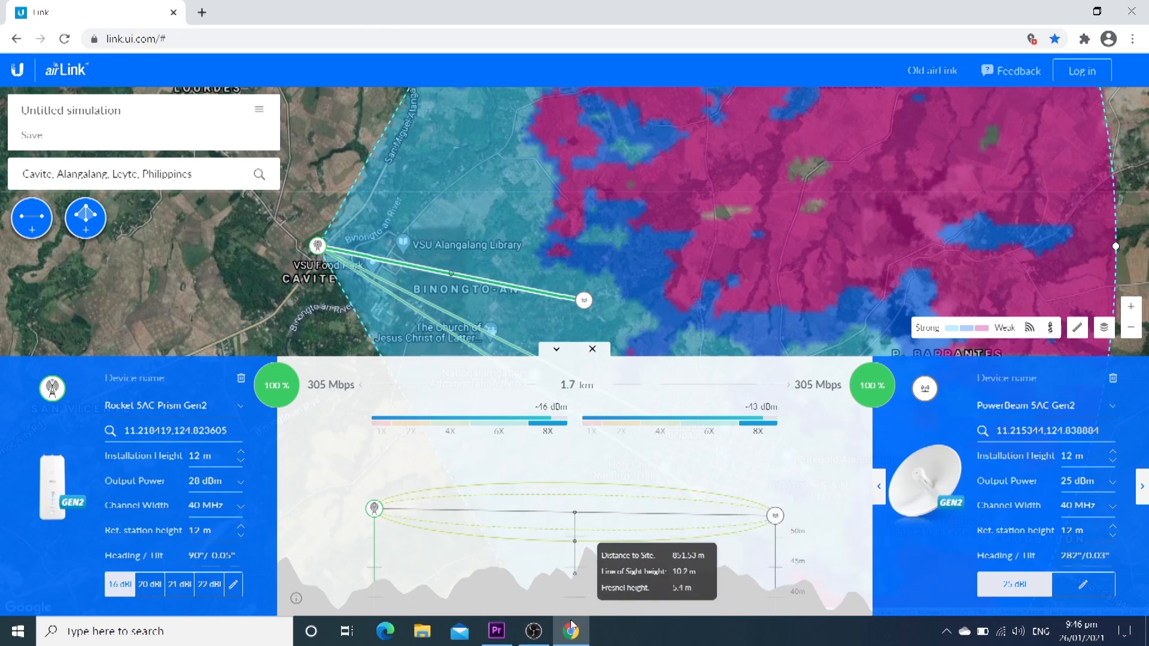
key("ctrl+plus")
key("ctrl+plus")
key("ctrl+plus")
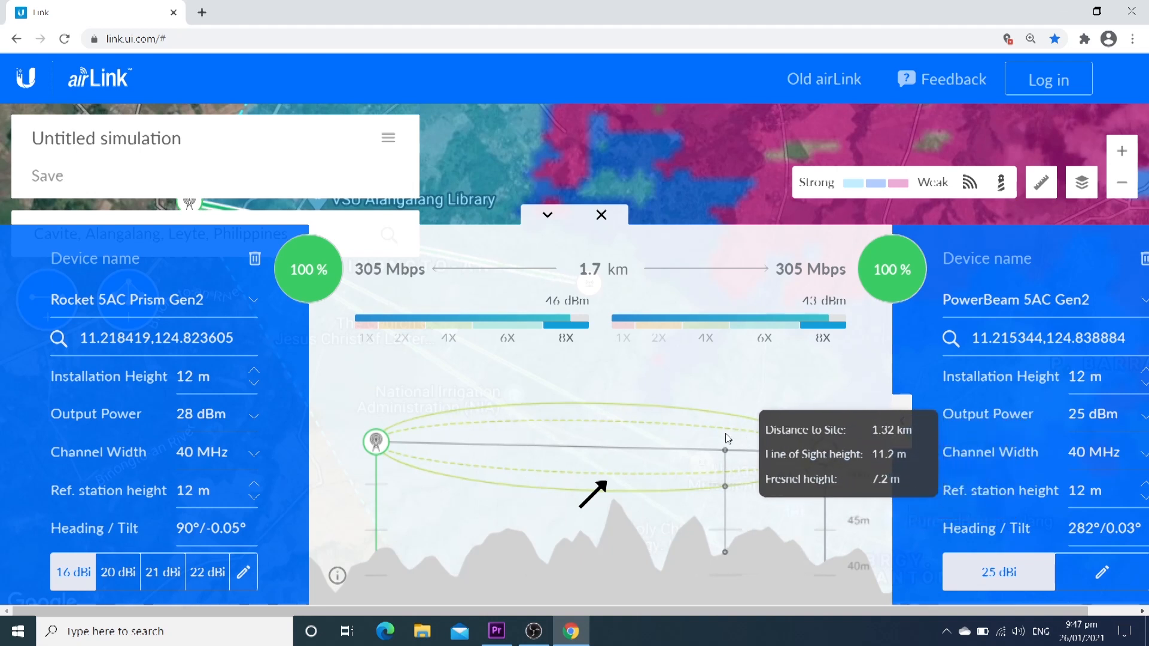
mouse_move(338, 575)
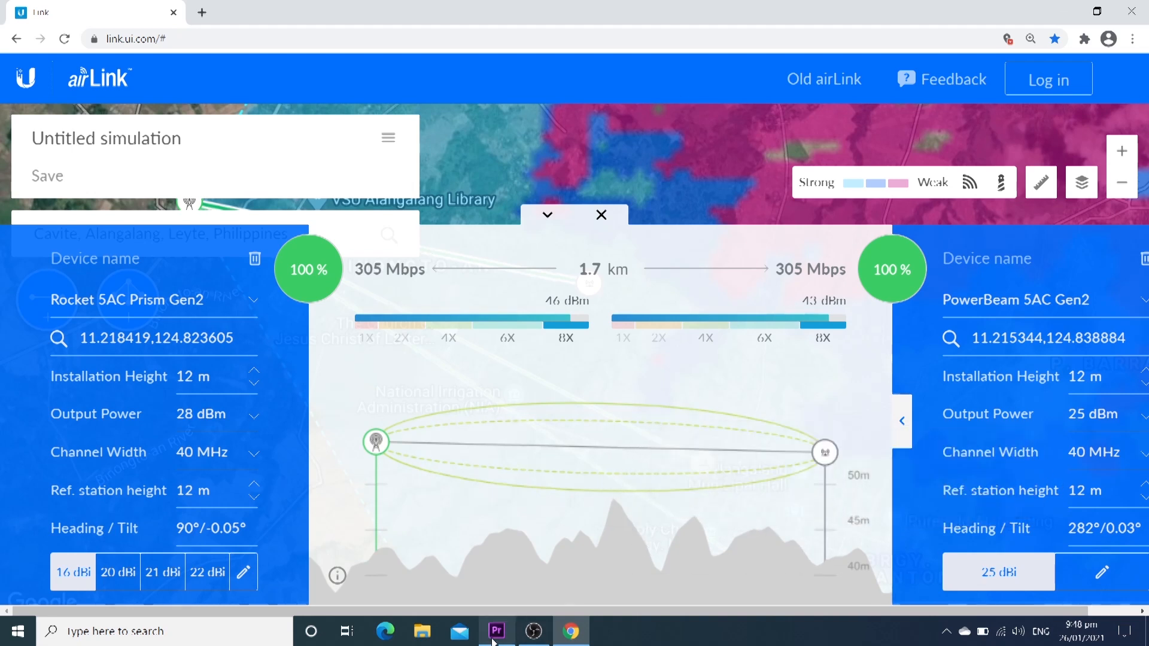
Step: Reduce the page magnification and move the third client station to about 574 m southeast of the Cavite access point
key("ctrl+minus")
key("ctrl+minus")
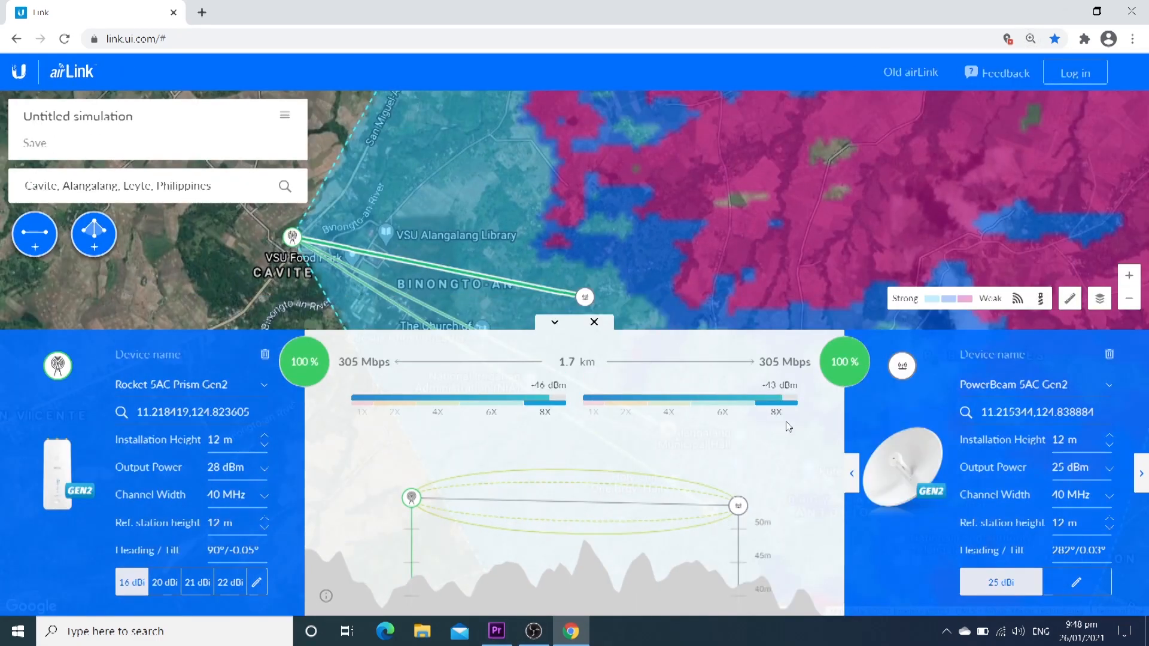
mouse_move(772, 259)
left_mouse_down()
mouse_move(800, 128)
mouse_move(882, 122)
mouse_move(941, 228)
mouse_move(897, 195)
left_mouse_up()
scroll(898, 195, "down", 1)
left_click_drag(866, 237, 712, 198)
left_click_drag(519, 152, 505, 142)
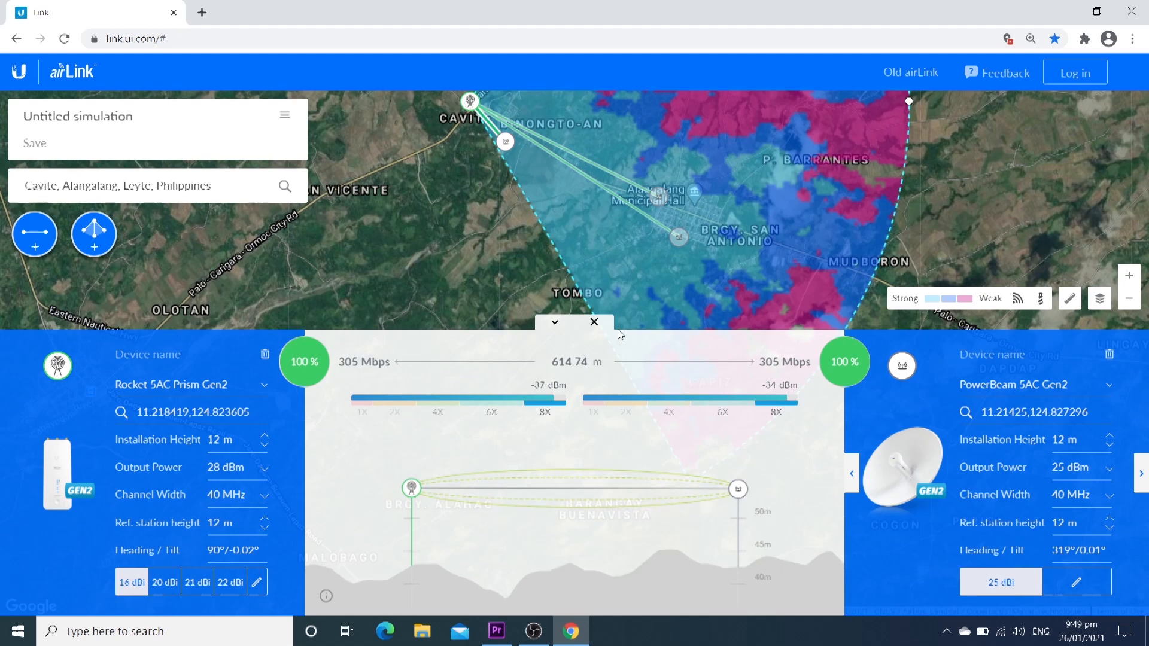
left_click_drag(509, 143, 504, 146)
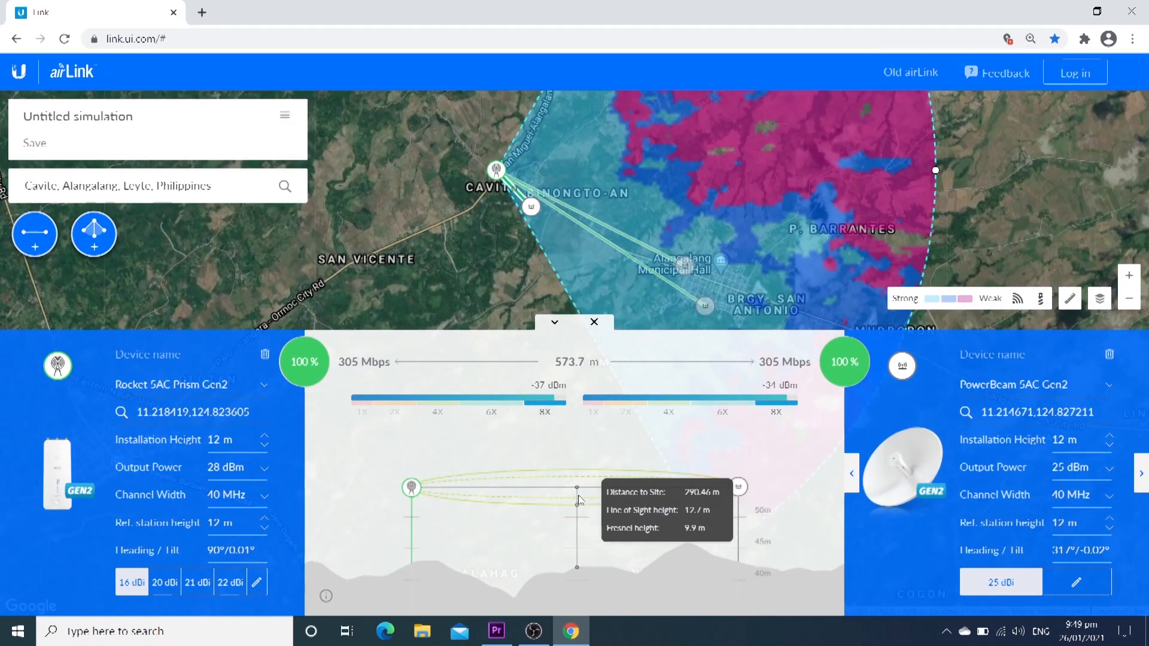
Step: Move the third client station southeast in stages through the strong-signal zone, past Tombo, to about 3.05 km from the access point
left_click_drag(531, 207, 562, 242)
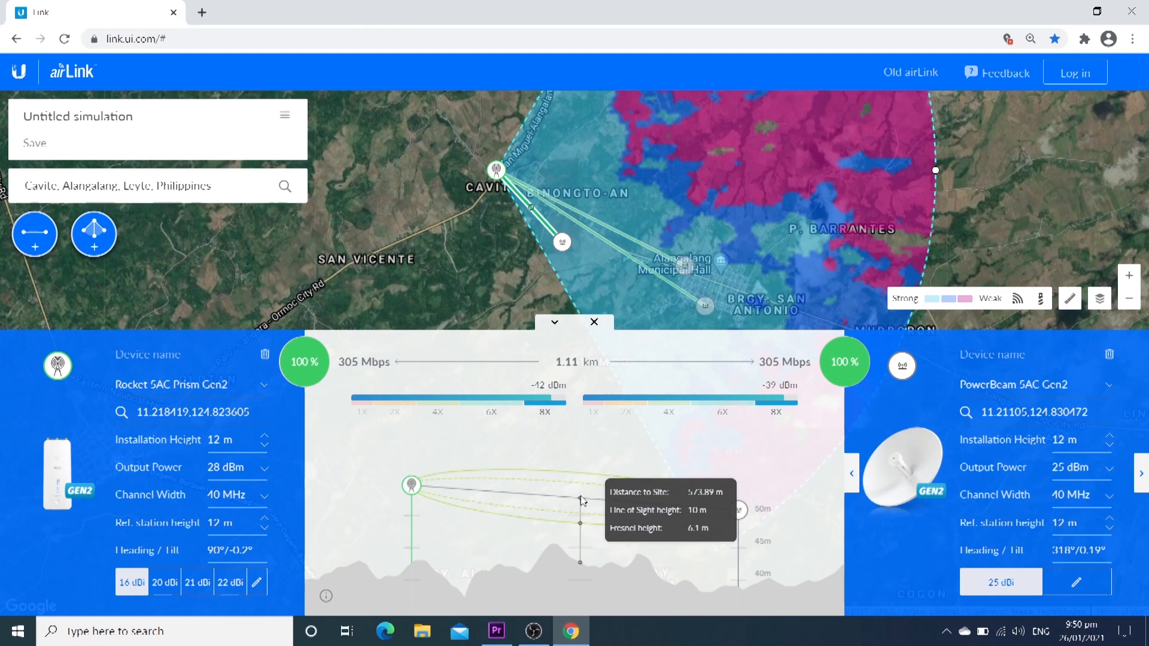
left_click_drag(562, 243, 612, 297)
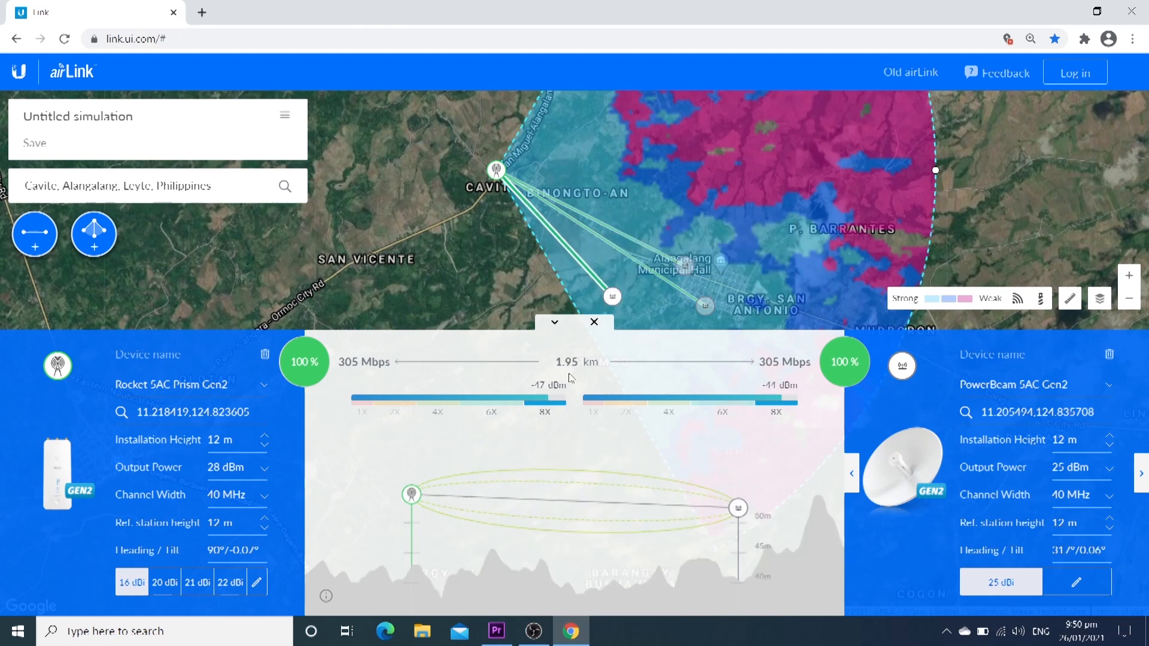
left_click_drag(686, 228, 599, 90)
left_click_drag(523, 148, 566, 196)
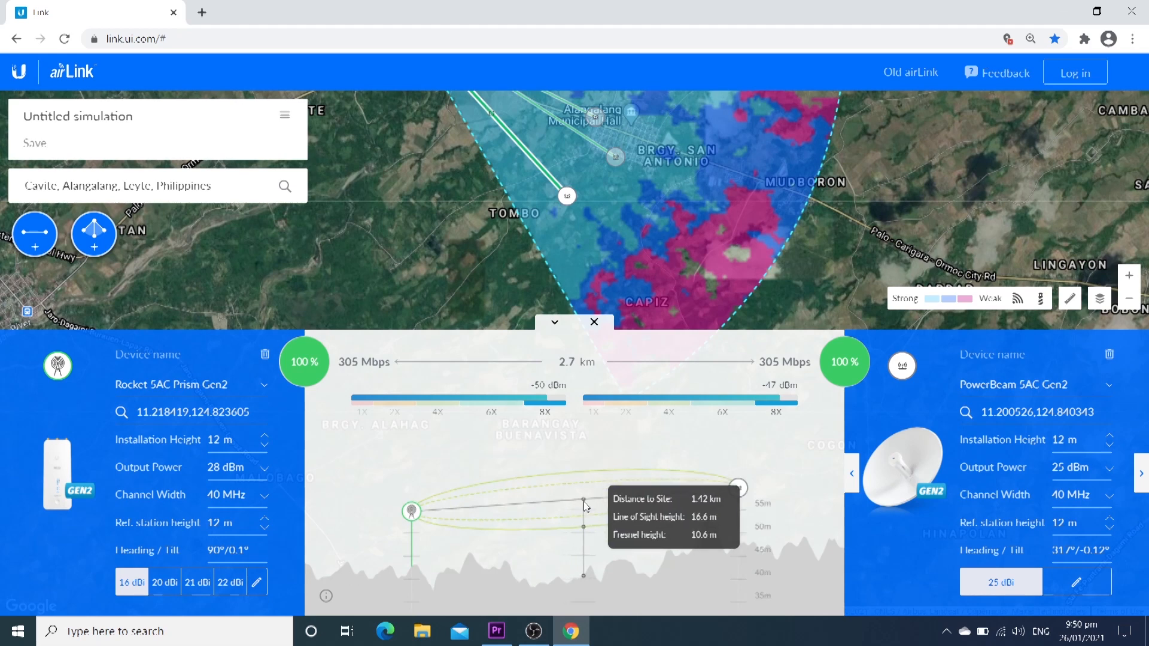
left_click_drag(567, 197, 578, 227)
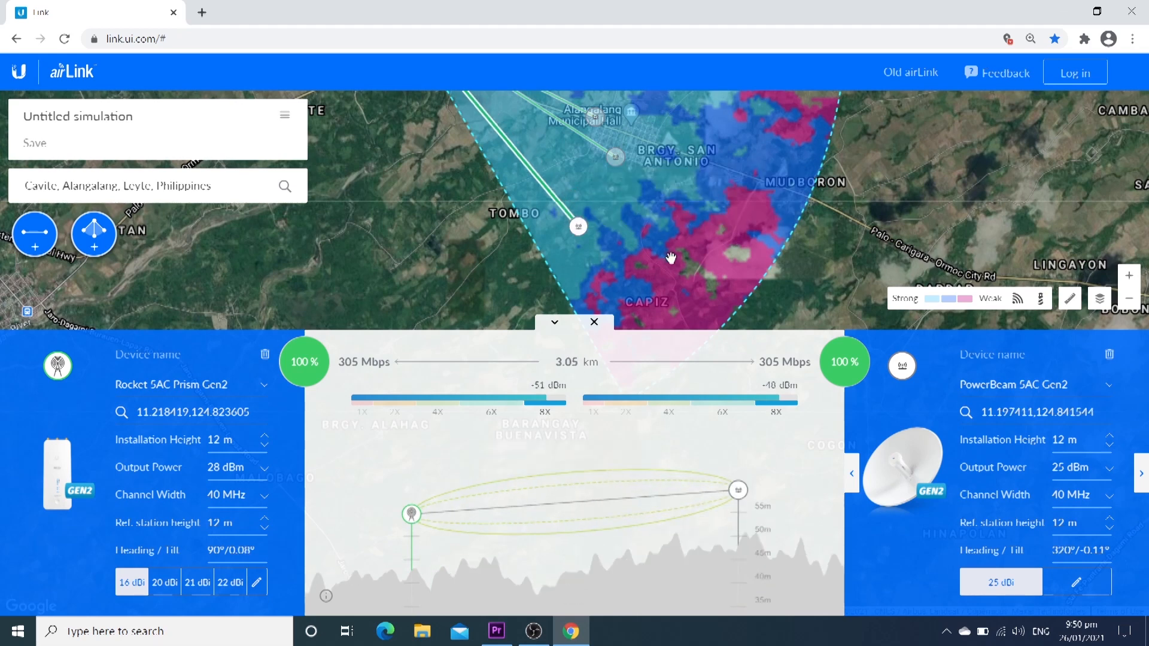
Step: Move the third client station back northwest to just northeast of Tombo, about 2.5 km from the access point, and set page magnification to 90%
scroll(671, 258, "down", 2)
key("ctrl+minus")
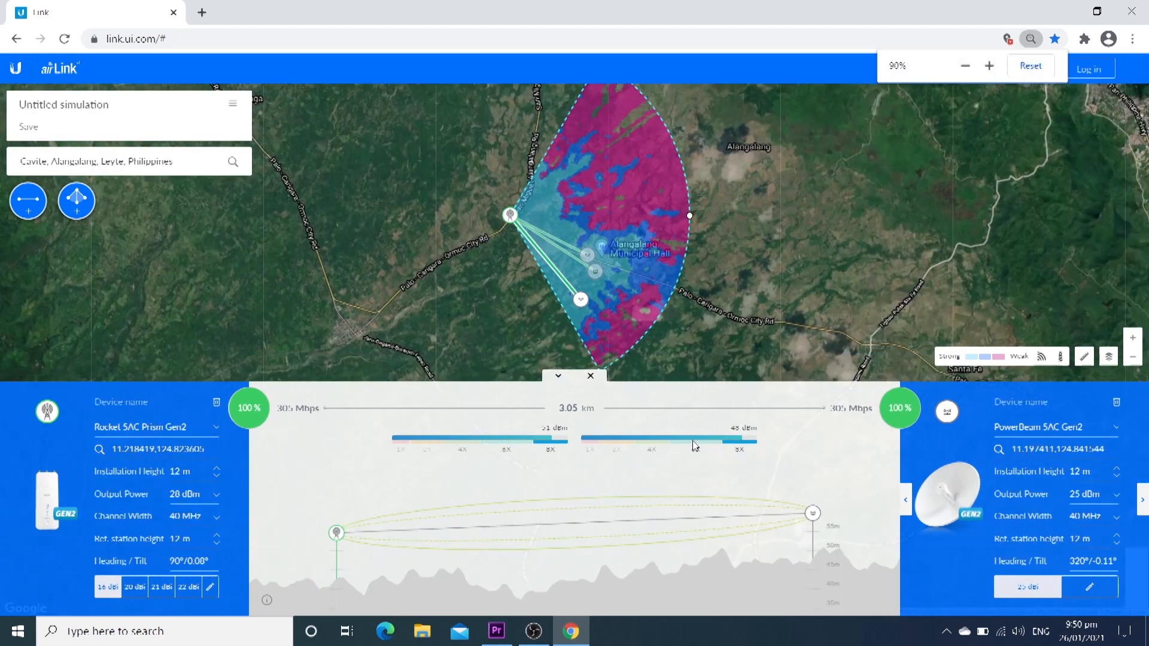
key("ctrl+minus")
mouse_move(569, 296)
left_mouse_down()
mouse_move(544, 261)
mouse_move(570, 296)
left_mouse_up()
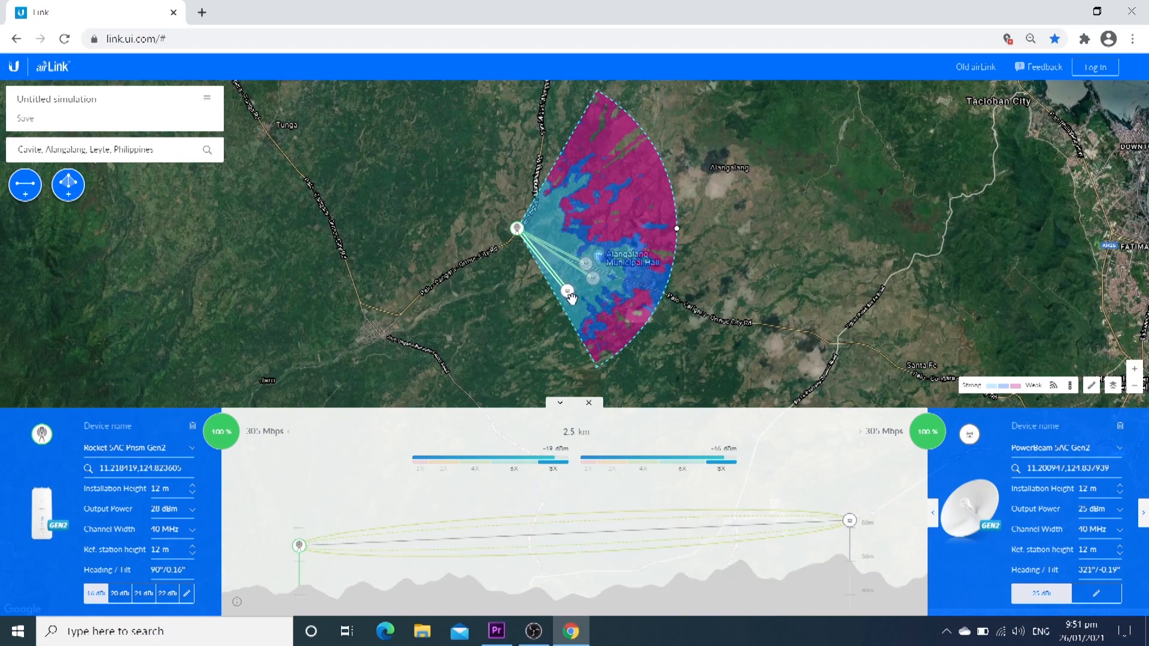
scroll(696, 247, "up", 1)
key("ctrl+plus")
key("ctrl+plus")
key("ctrl+minus")
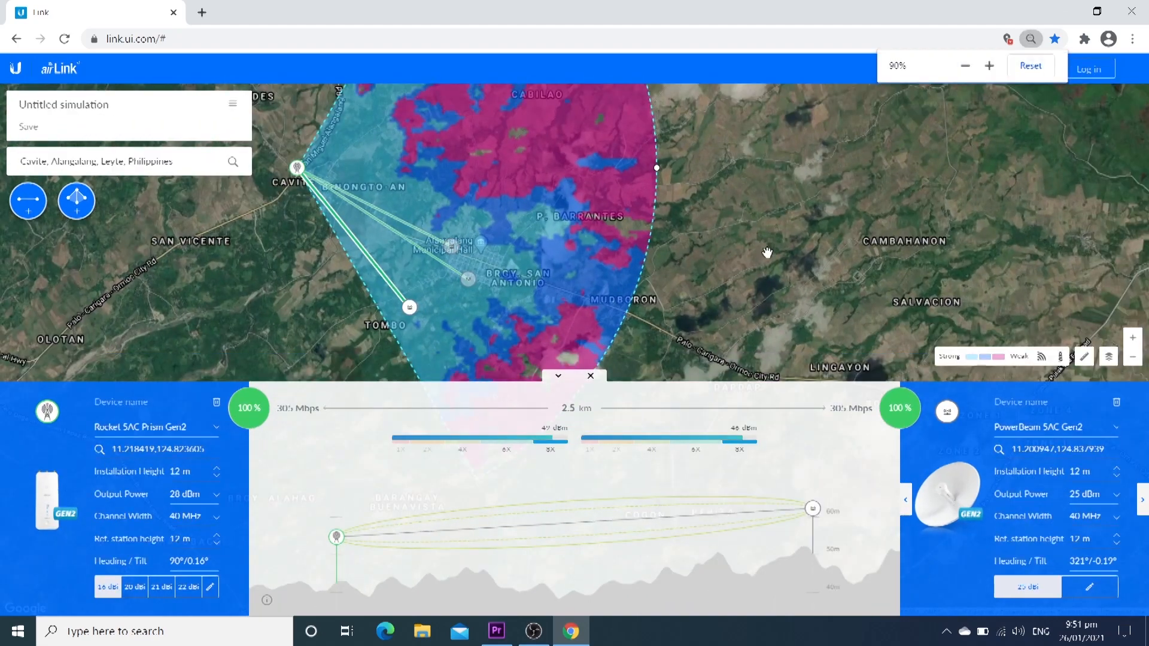
Step: Collapse the link details and bring the whole coverage sector with its three client links into view
scroll(666, 258, "down", 1)
scroll(676, 261, "up", 1)
left_click(558, 377)
left_click_drag(565, 302, 783, 347)
scroll(785, 348, "down", 1)
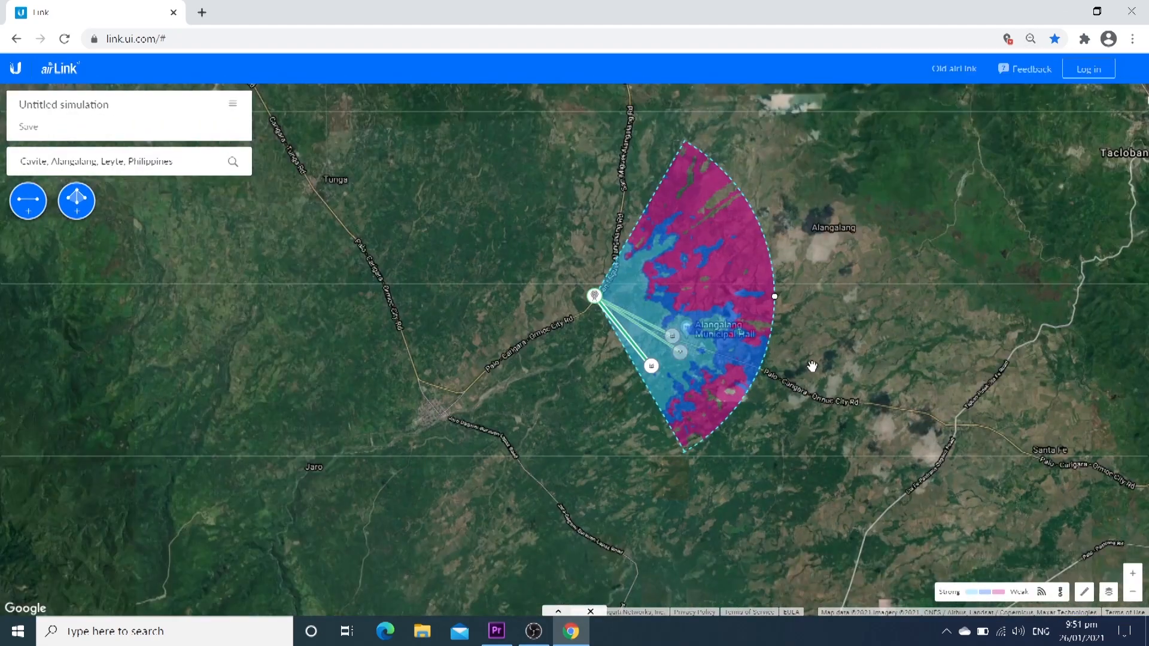
scroll(778, 368, "up", 1)
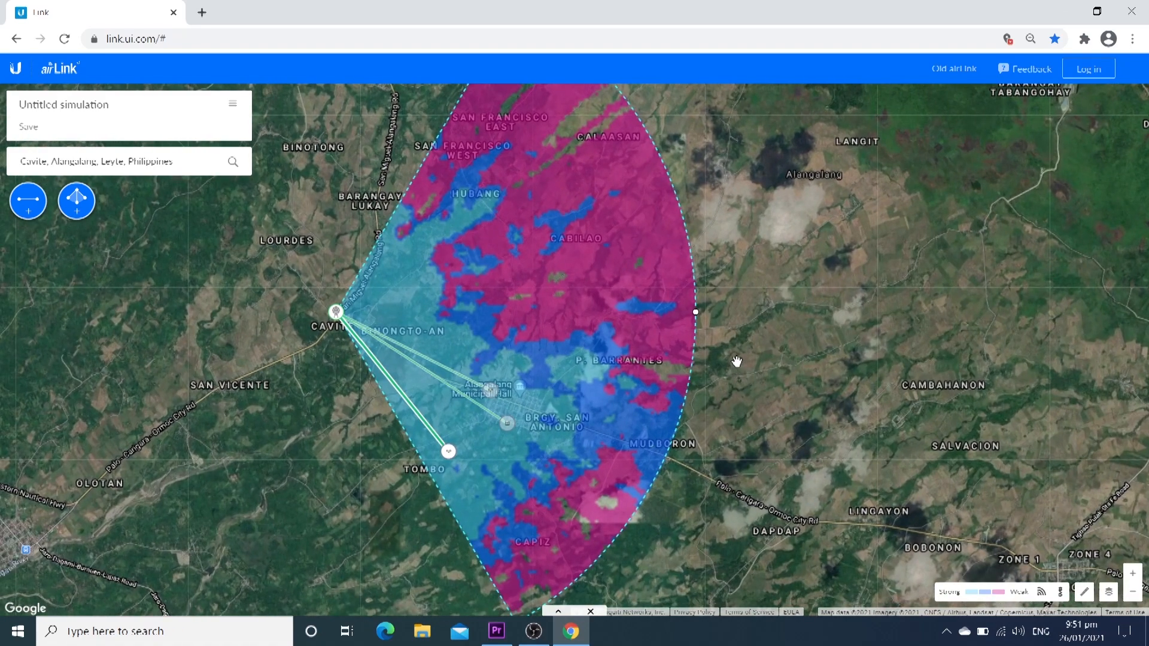
Step: Rotate the access point's coverage sector to a heading of 123° and reopen the link details
left_click_drag(695, 312, 631, 504)
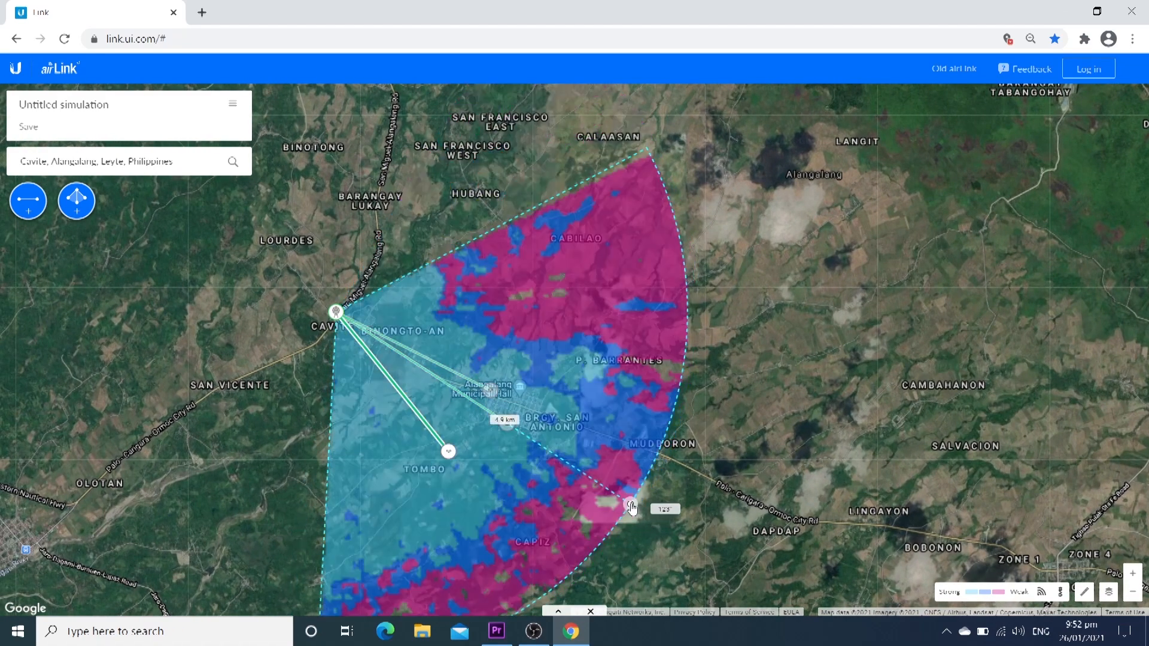
left_click_drag(754, 509, 742, 370)
left_click(560, 613)
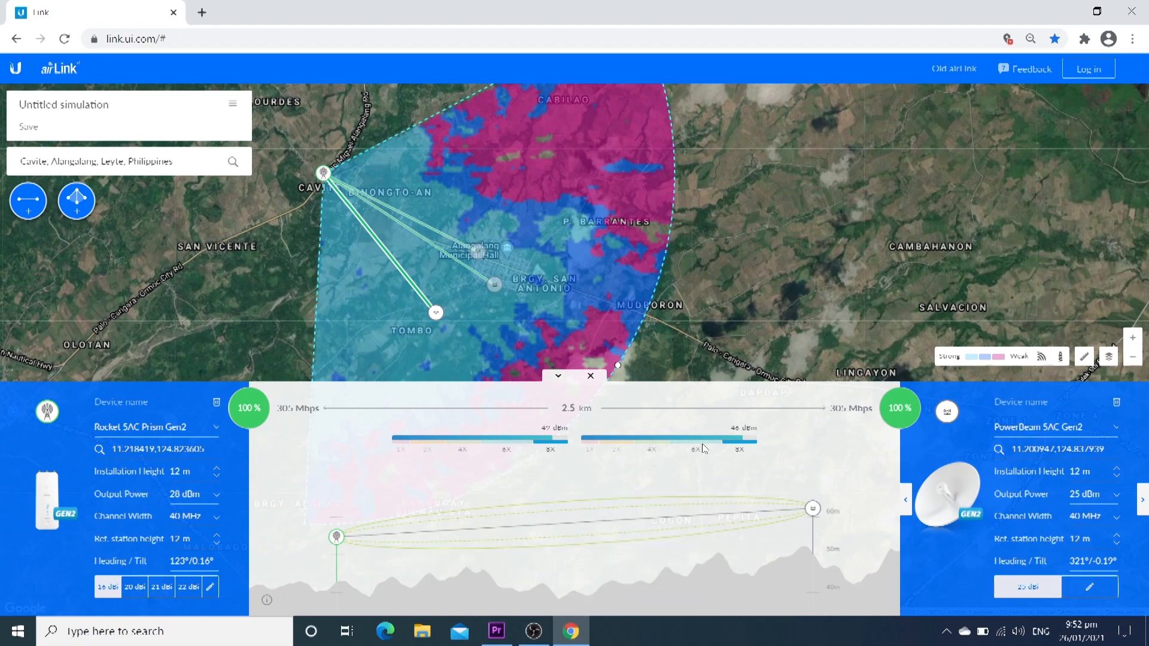
Step: Enlarge the page to examine the signal, throughput and device settings of the 2.5 km link, and return it to normal magnification
key("ctrl+plus")
key("ctrl+plus")
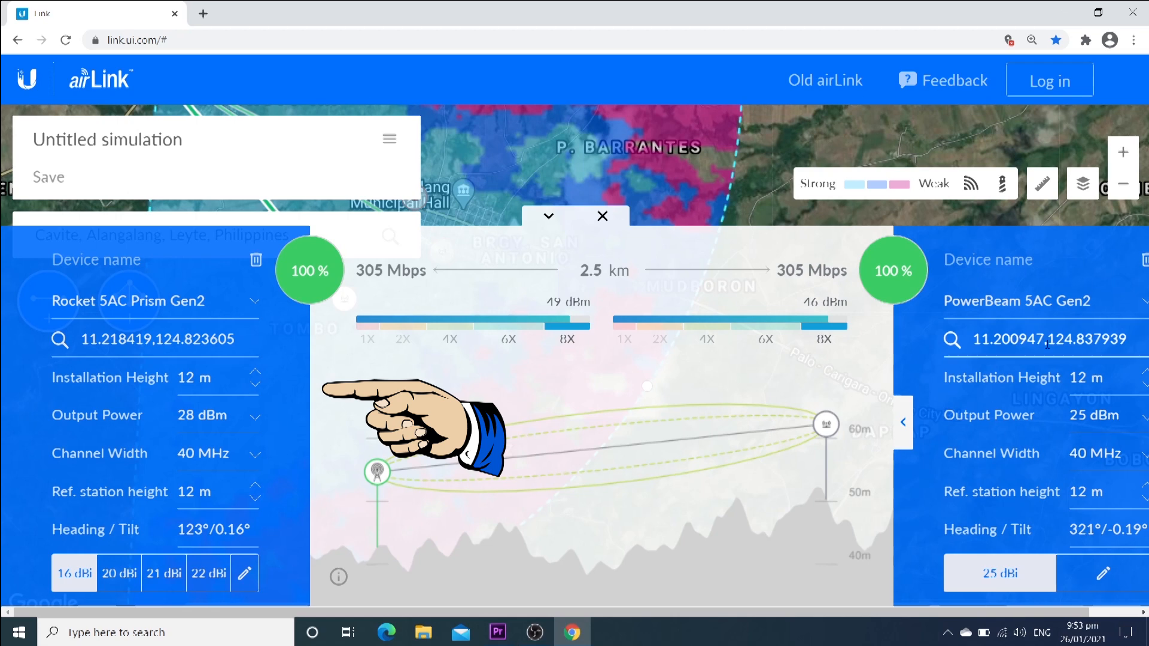
mouse_move(733, 443)
key("ctrl+minus")
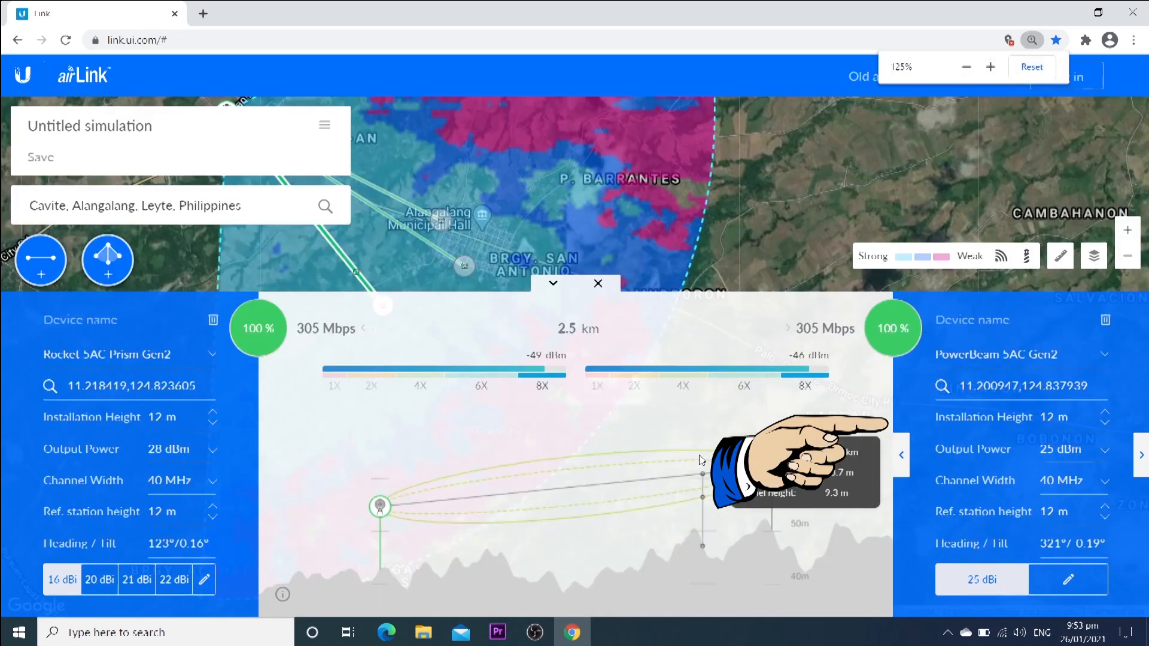
key("ctrl+minus")
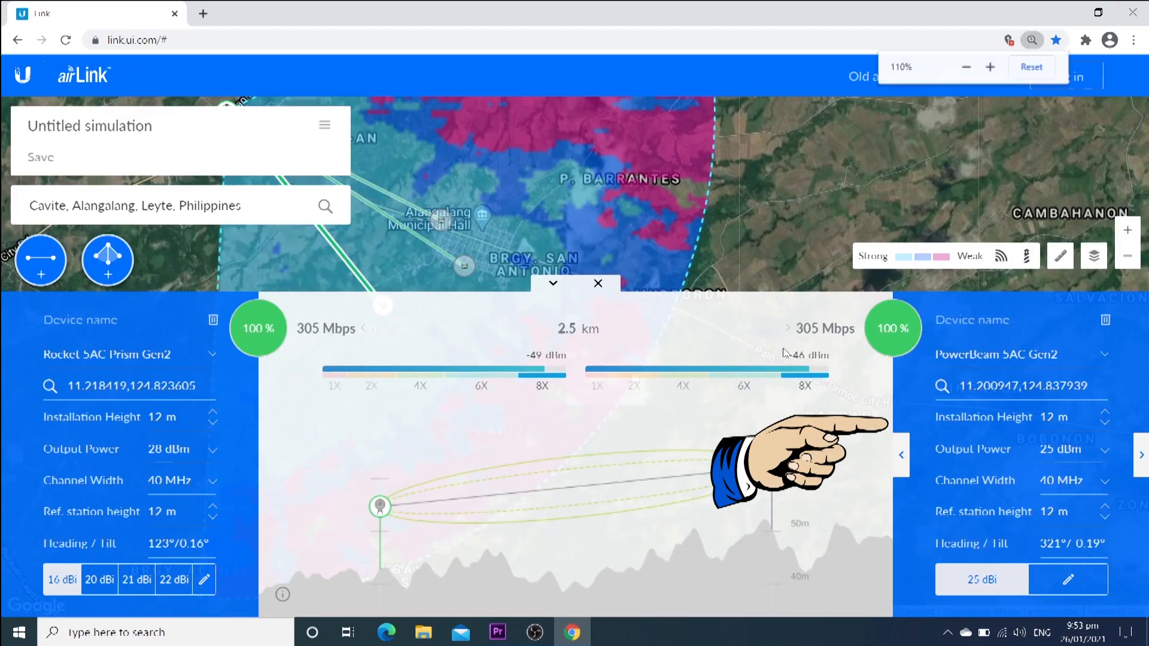
key("ctrl+minus")
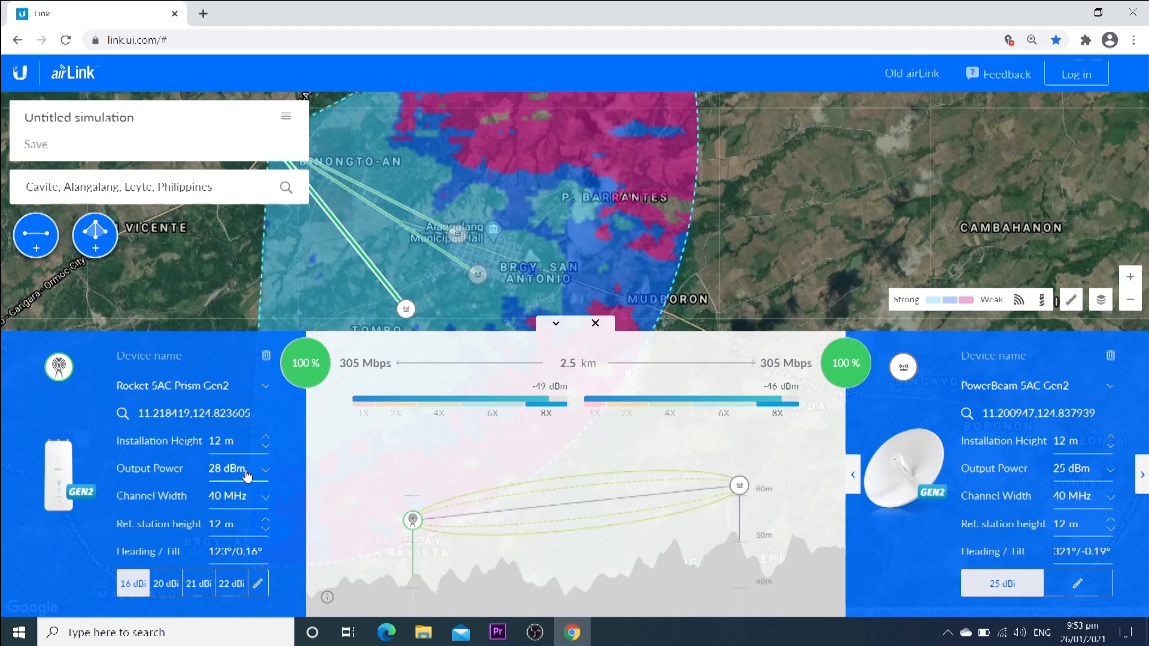
key("ctrl+minus")
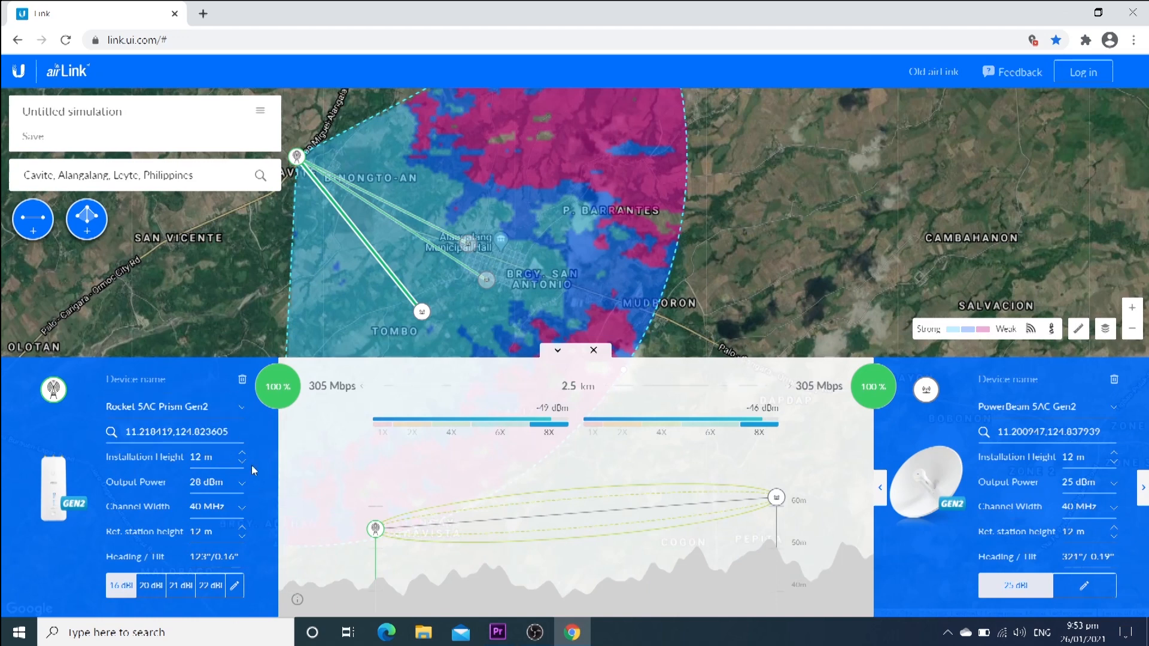
Step: Change the access point's device model to LiteAP AC and name it AP1
left_click(242, 408)
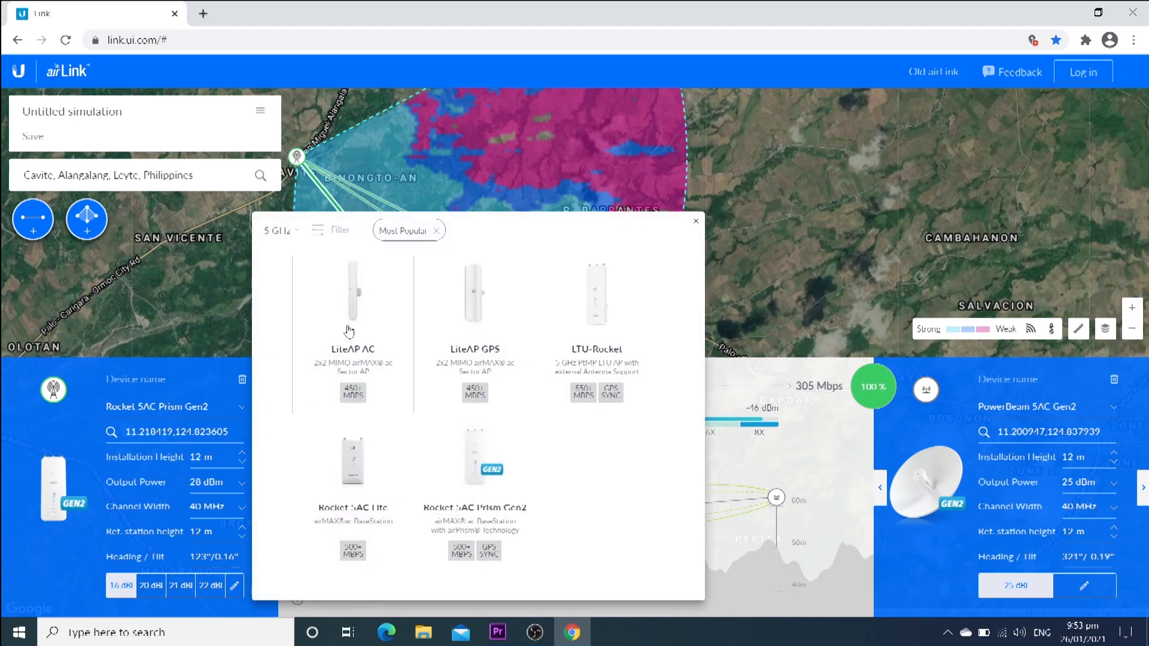
left_click(349, 331)
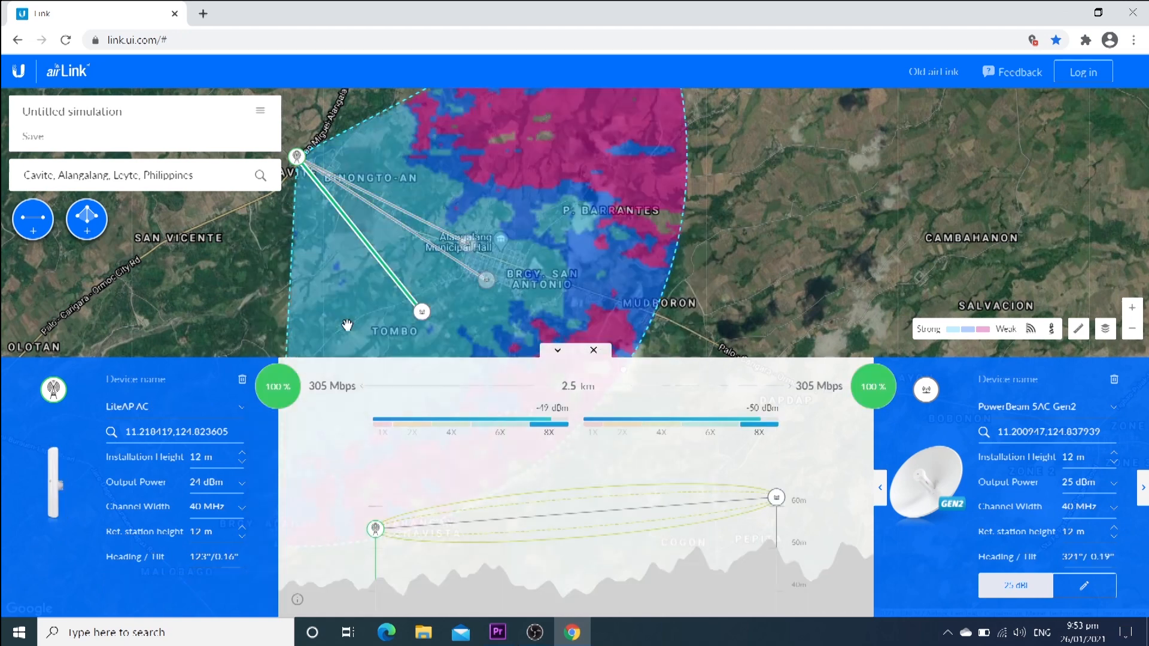
left_click(172, 382)
type("AP1")
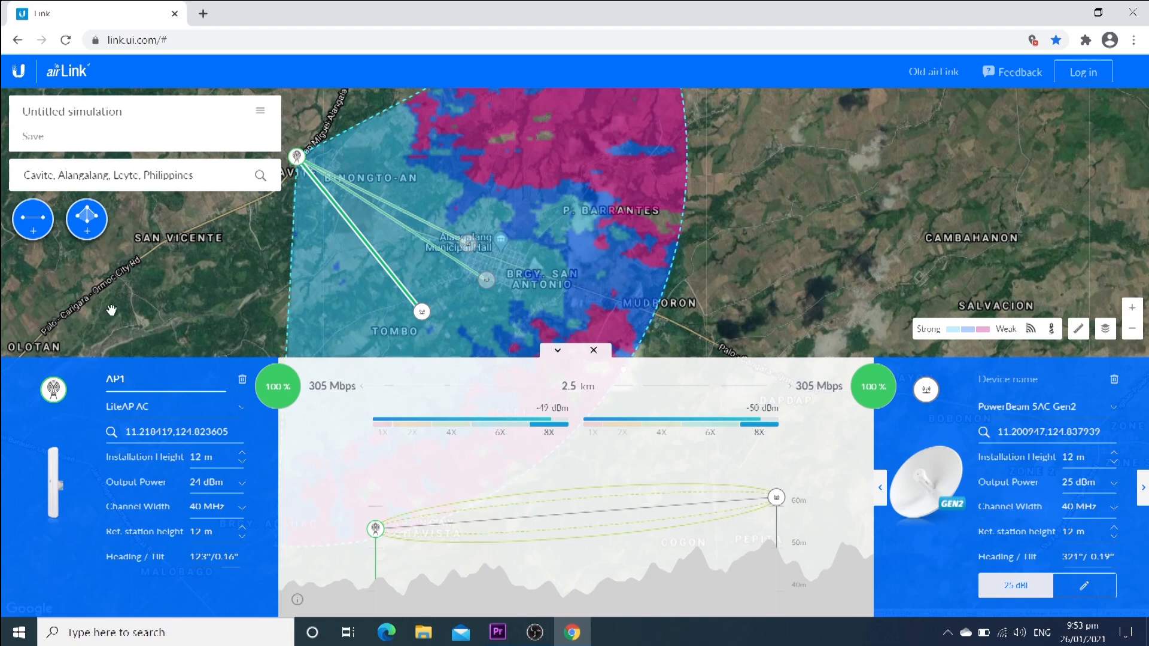
Step: Set AP1's marker colour to dark blue and check the device's identity on the map
left_click(54, 390)
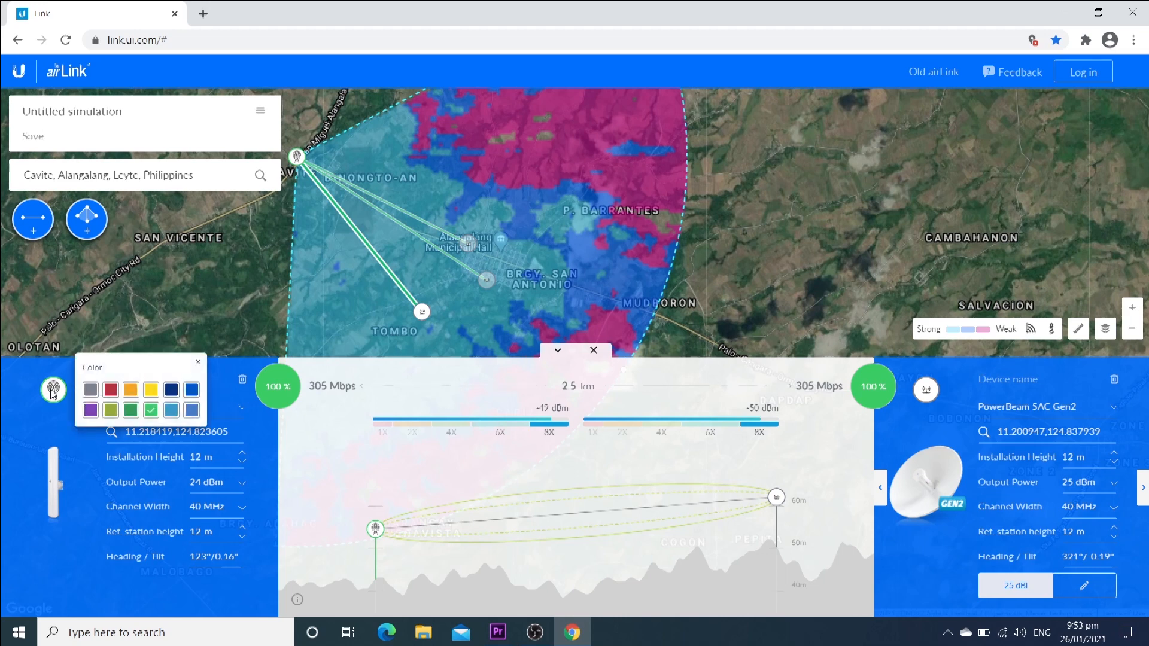
left_click(175, 396)
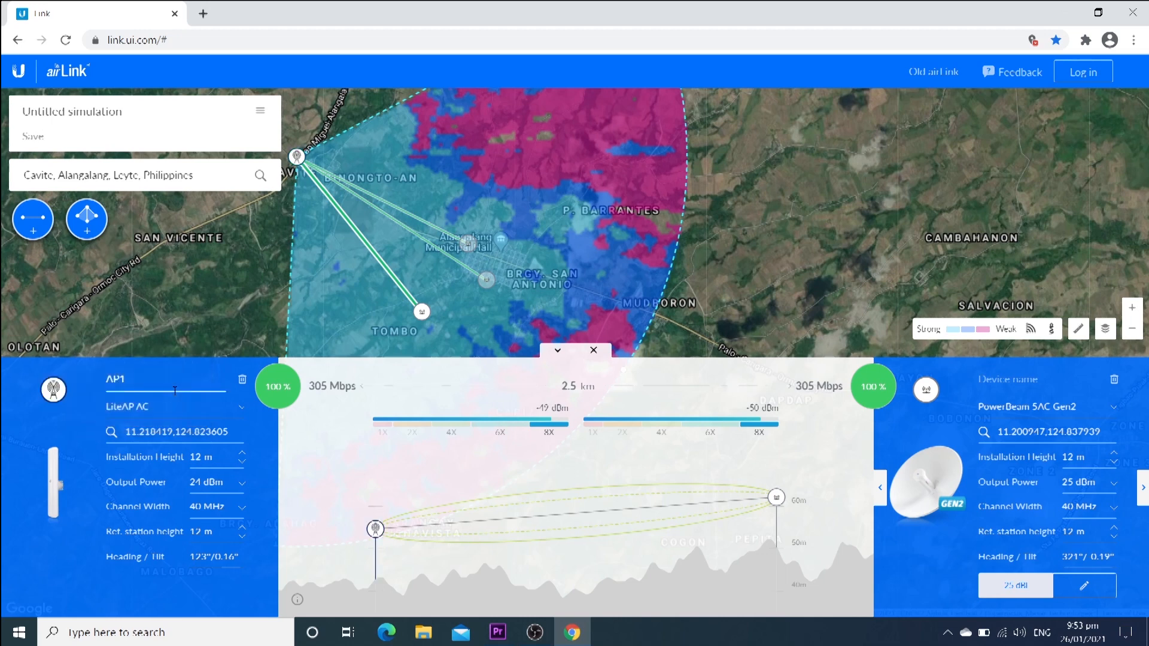
left_click(297, 160)
mouse_move(289, 233)
left_mouse_down()
mouse_move(466, 266)
mouse_move(466, 247)
left_mouse_up()
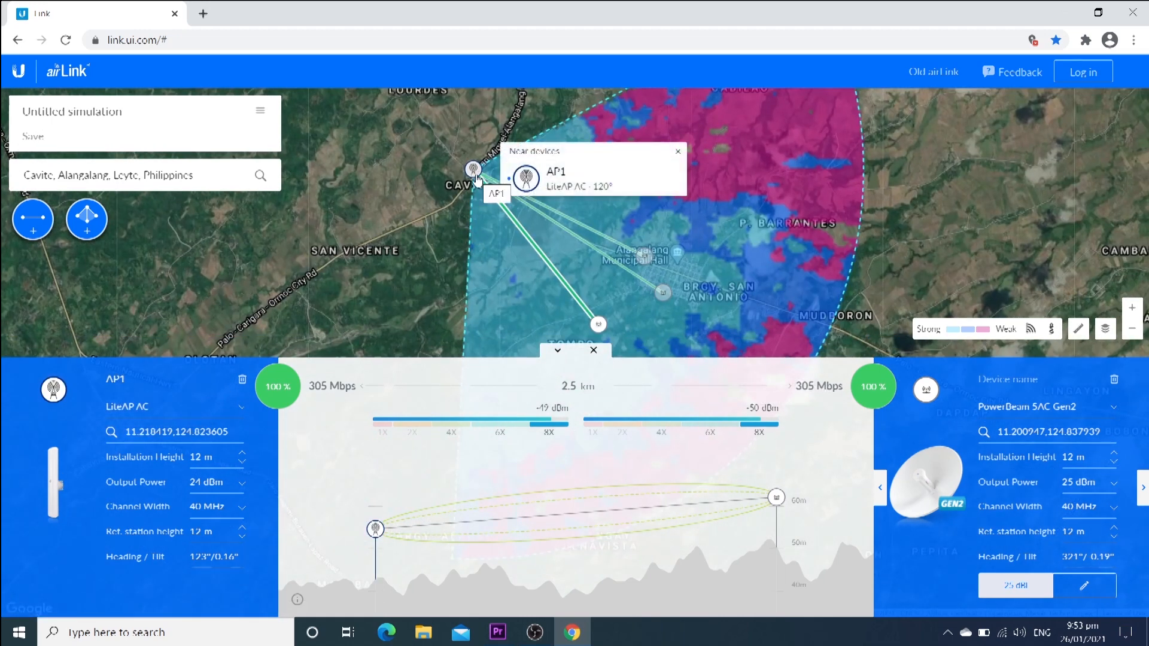
Step: Change the client near Tombo to a LiteBeam 5AC Gen2, name it ST1, and check its label on the map
left_click(1039, 383)
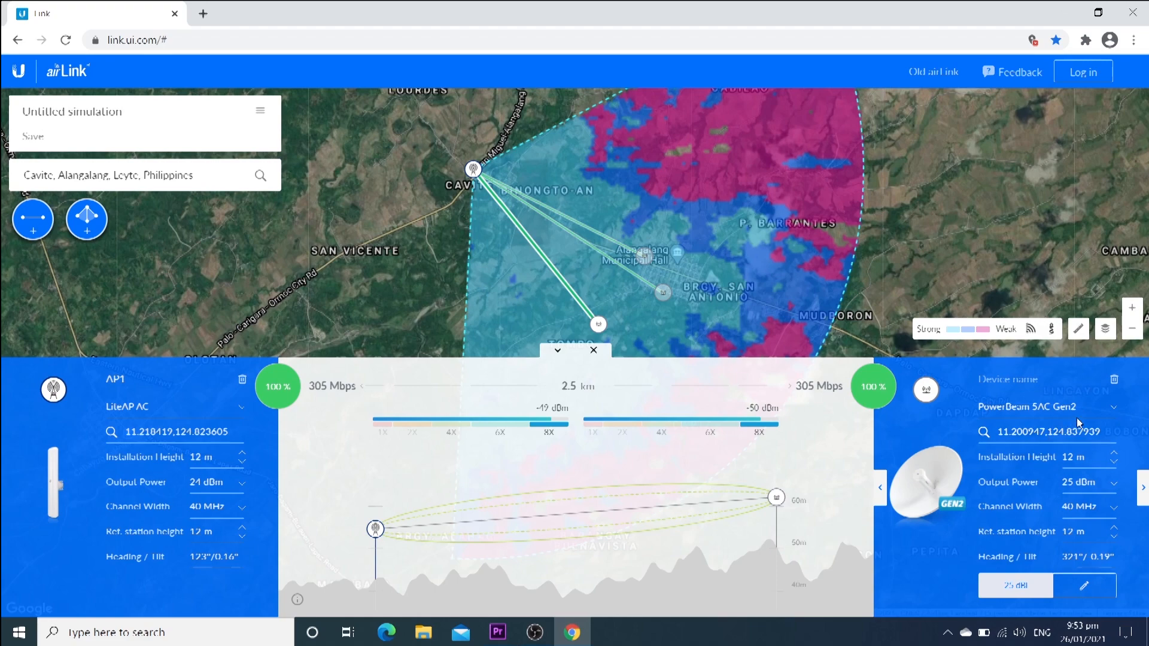
left_click(1113, 409)
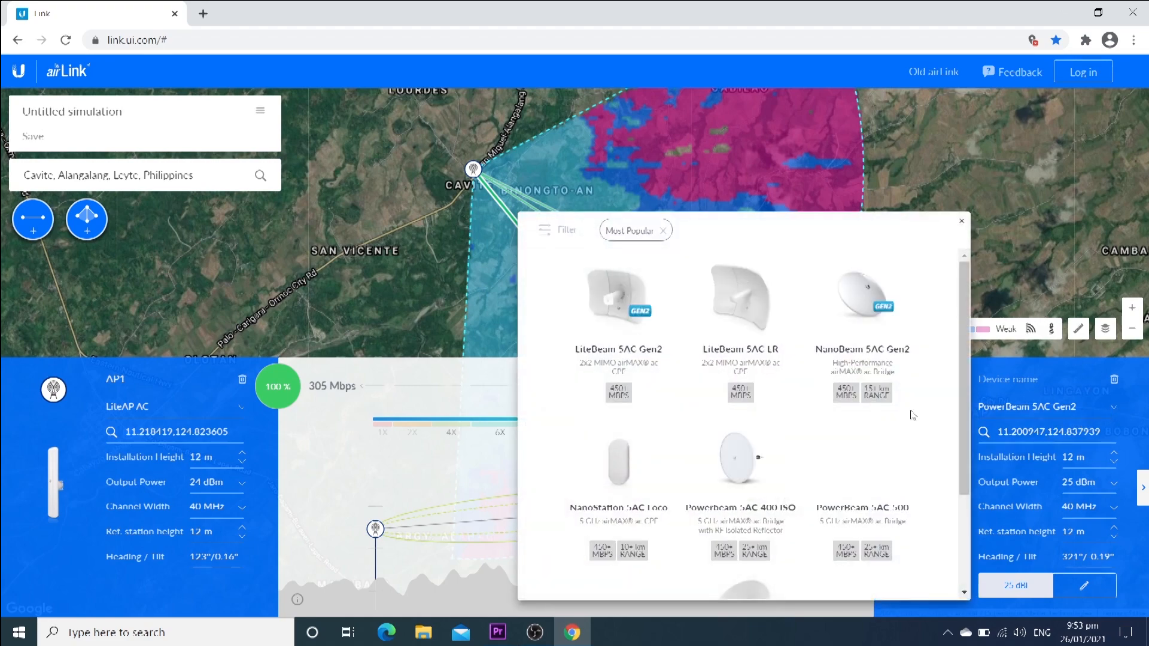
left_click(607, 299)
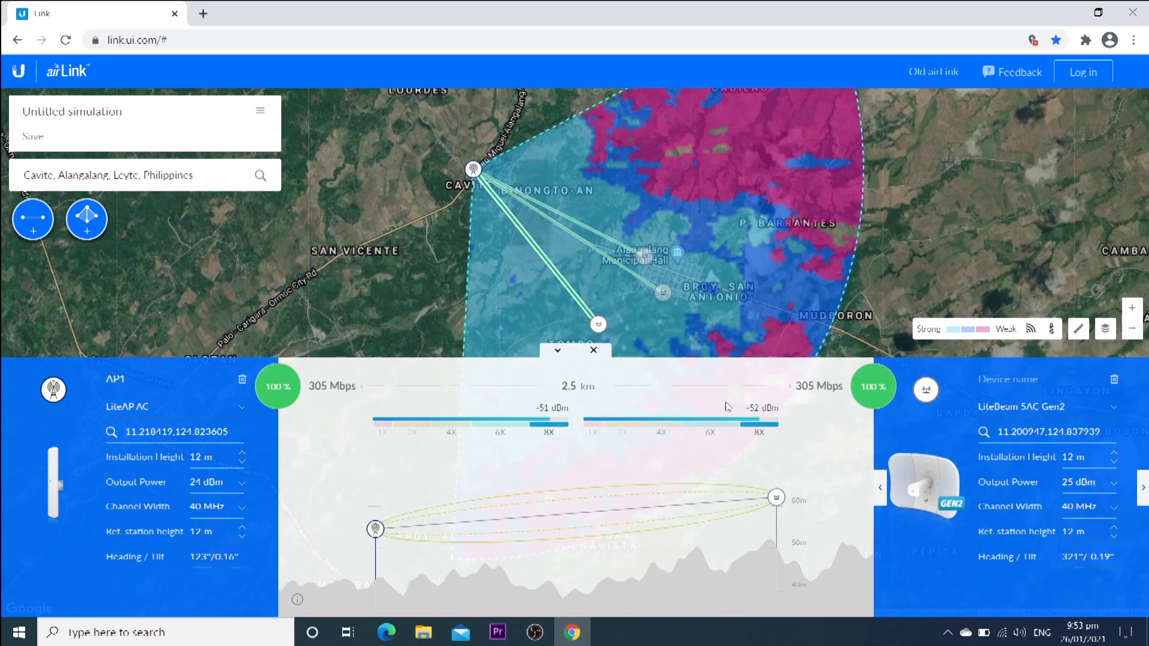
left_click(1009, 379)
type("ST1")
left_click(657, 256)
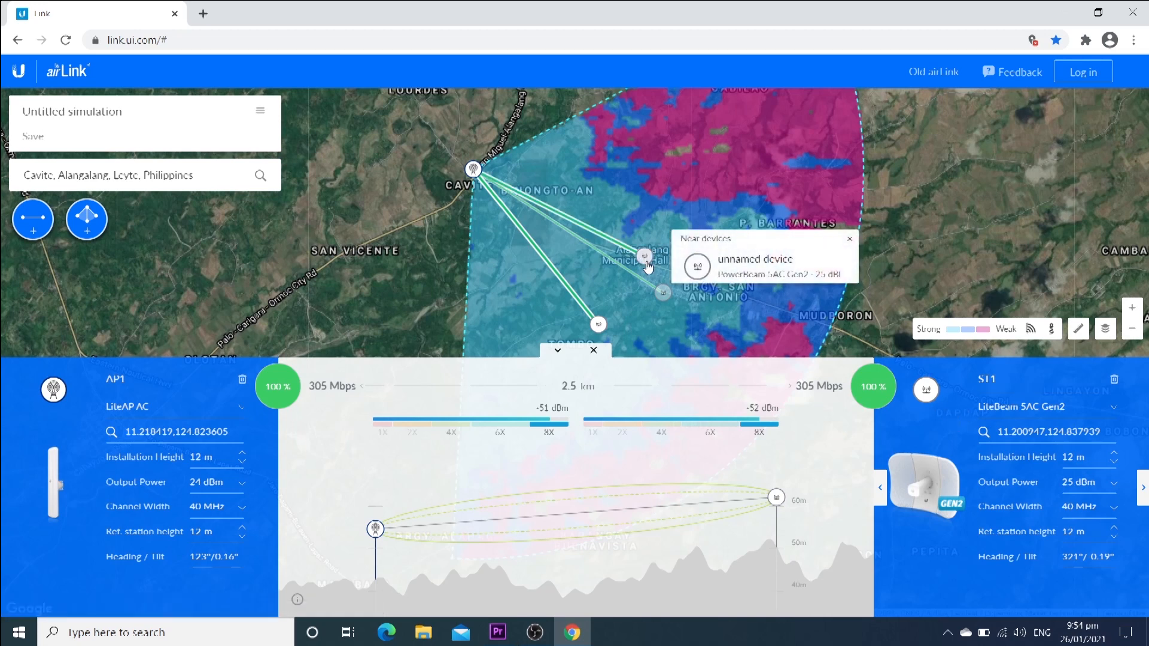
left_click(599, 325)
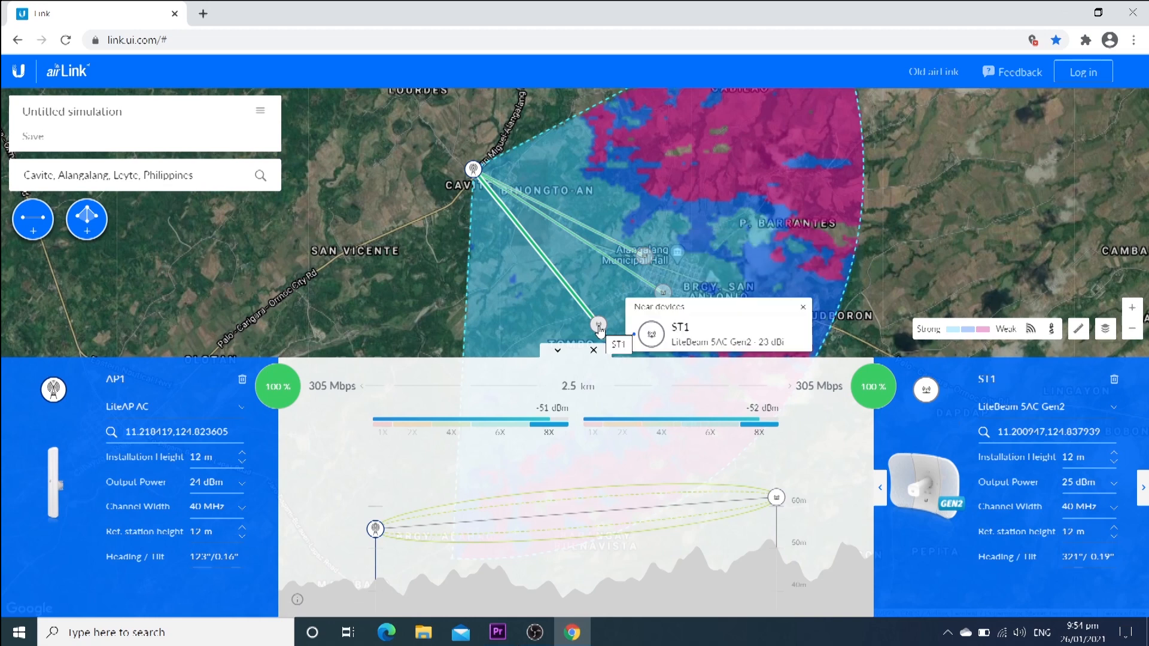
Step: Switch to the client at Alangalang Municipal Hall, name it ST2 and set its marker colour to yellow
left_click(1145, 489)
left_click(1144, 489)
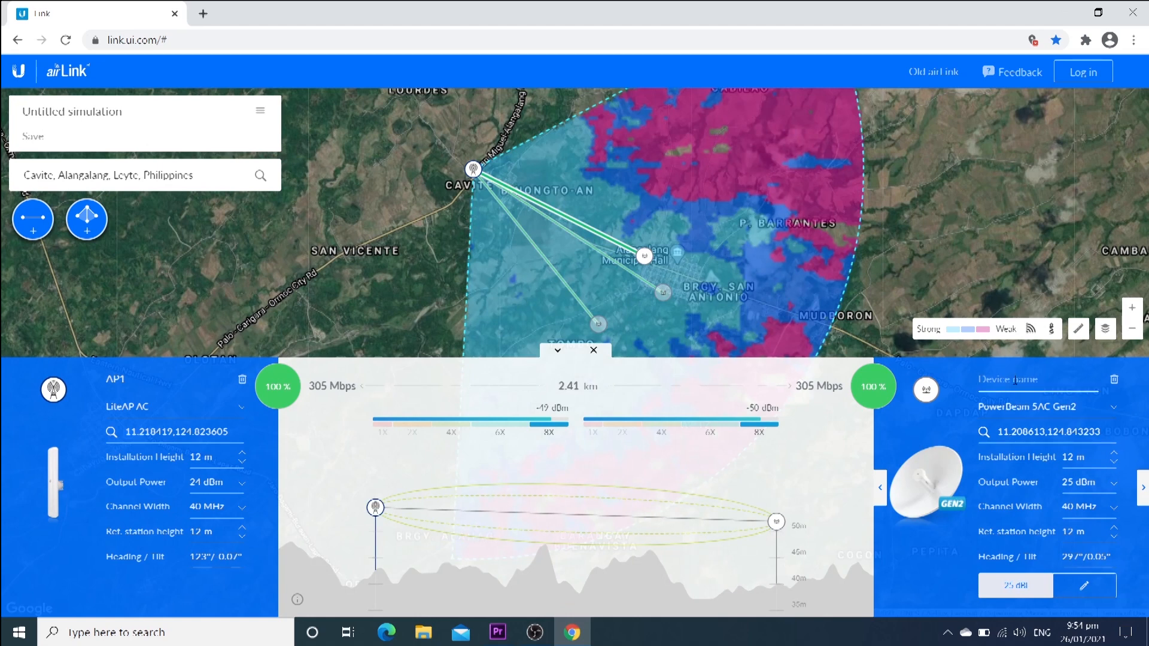
type("S12")
left_click(926, 391)
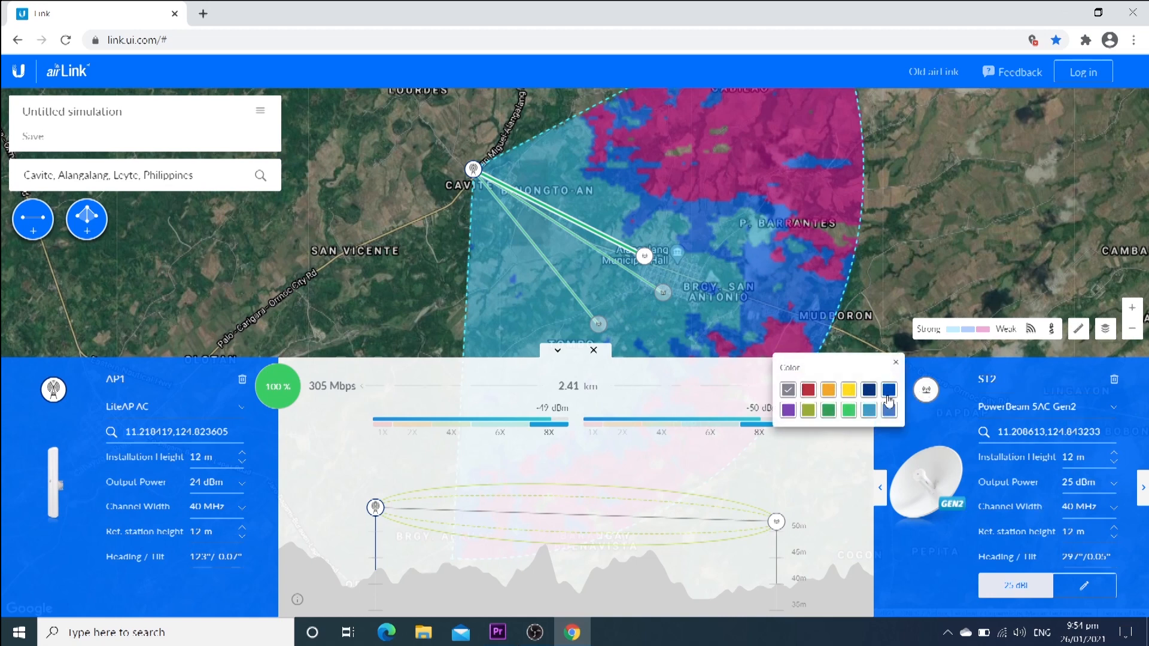
left_click(852, 393)
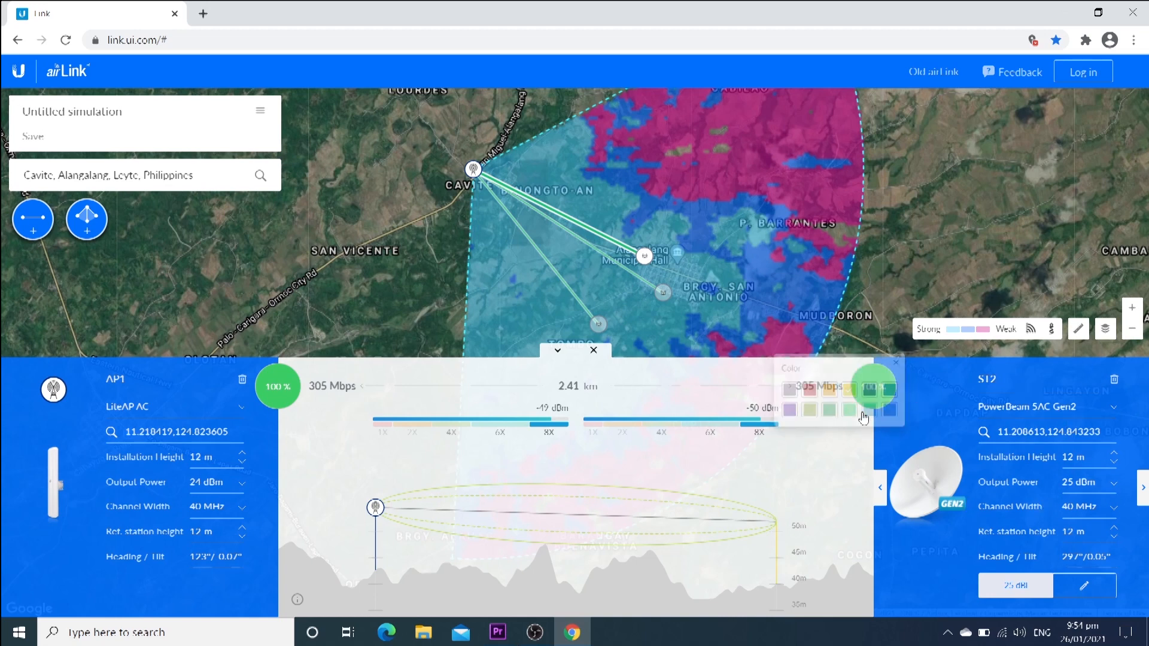
Step: Switch to the client beside Brgy. San Antonio, name it ST3 and set its marker colour to bright green
left_click(1143, 488)
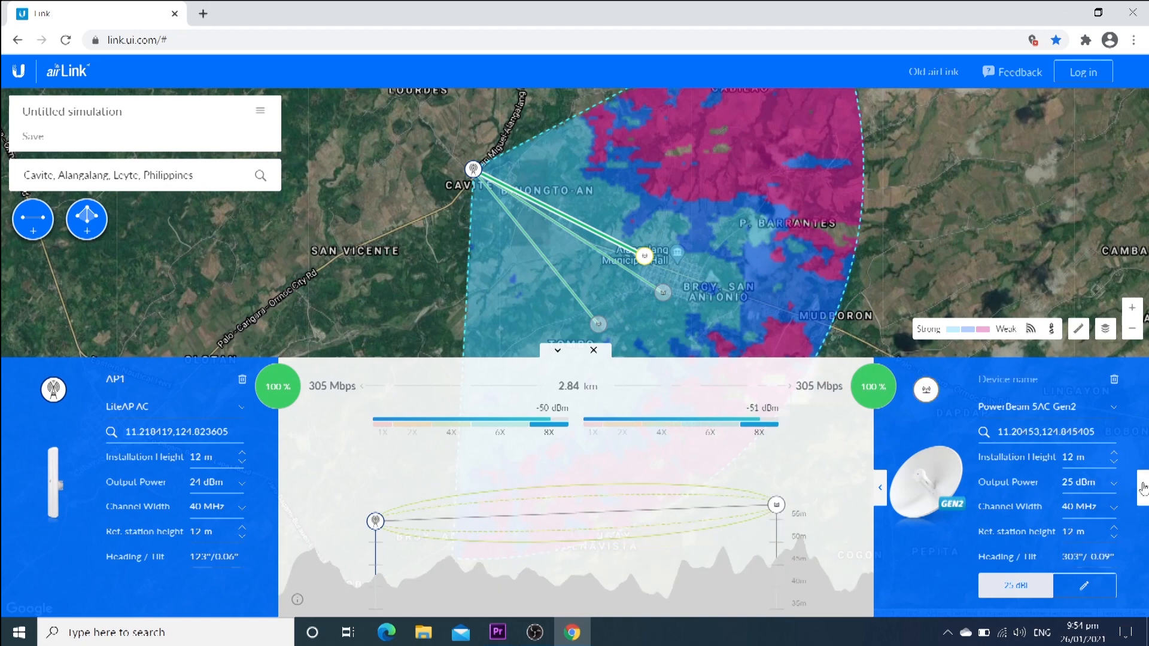
left_click(993, 384)
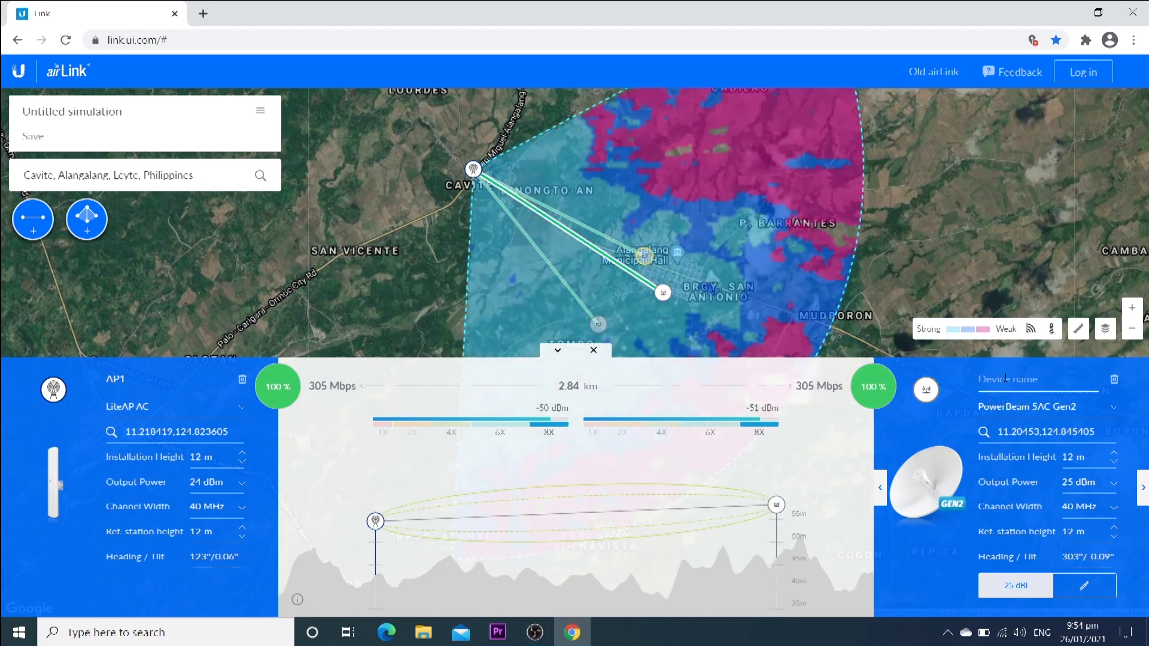
type("S13")
left_click(926, 389)
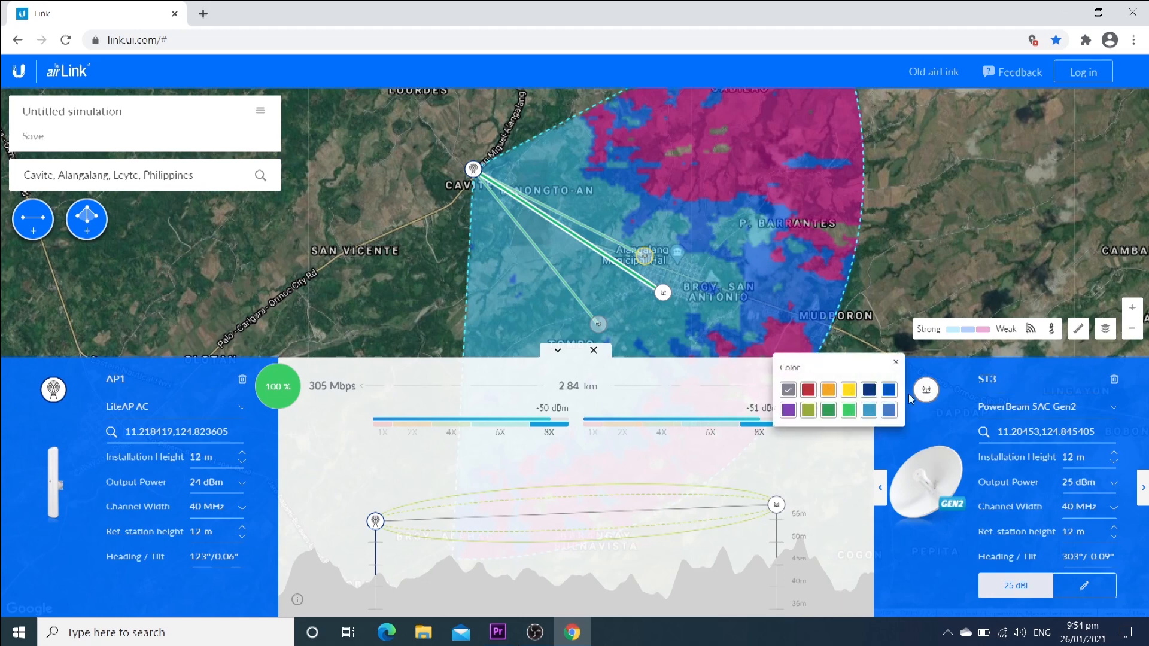
left_click(850, 412)
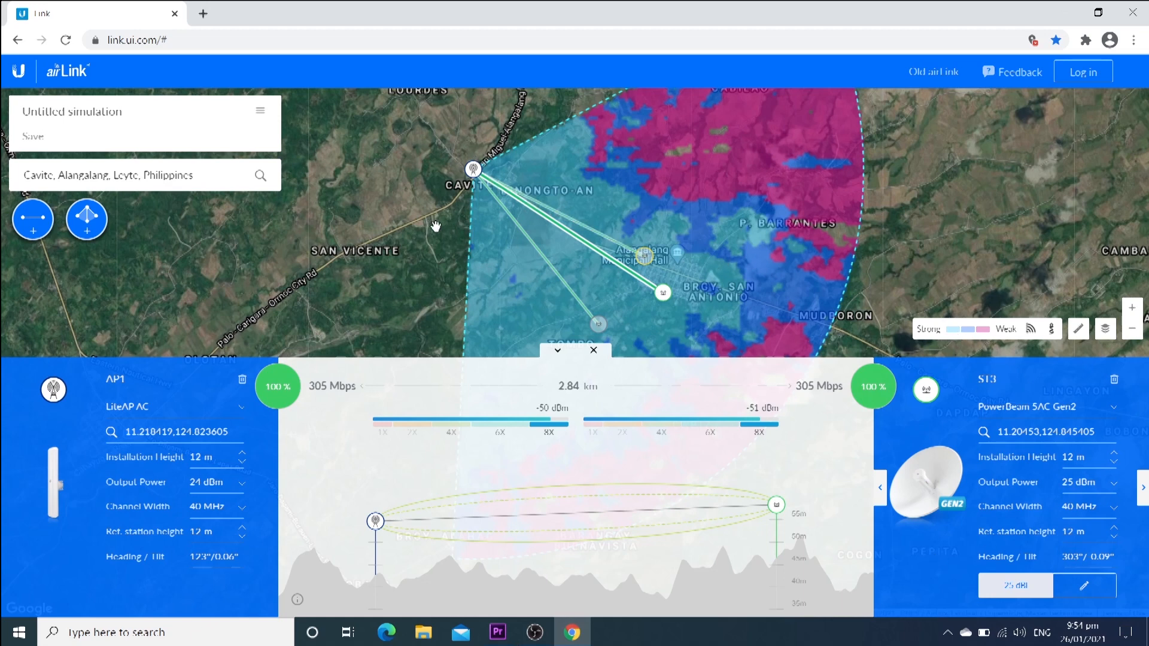
Step: Collapse the link details and identify AP1, ST1, ST2 and ST3 one by one on the coverage map
left_click(556, 351)
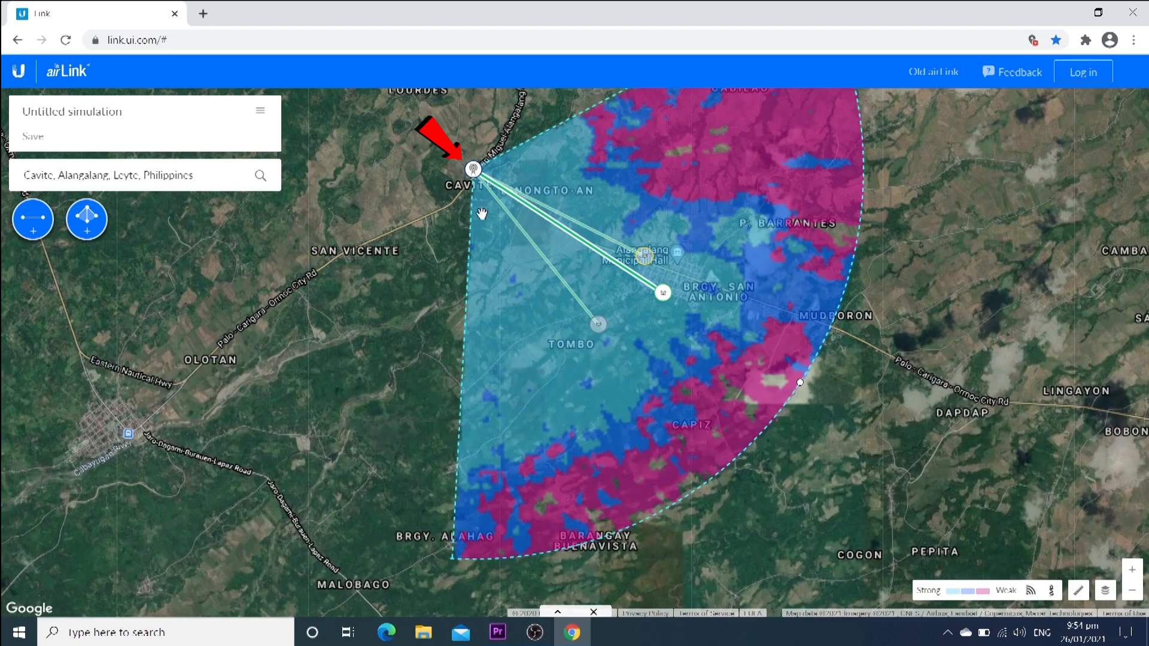
left_click(474, 170)
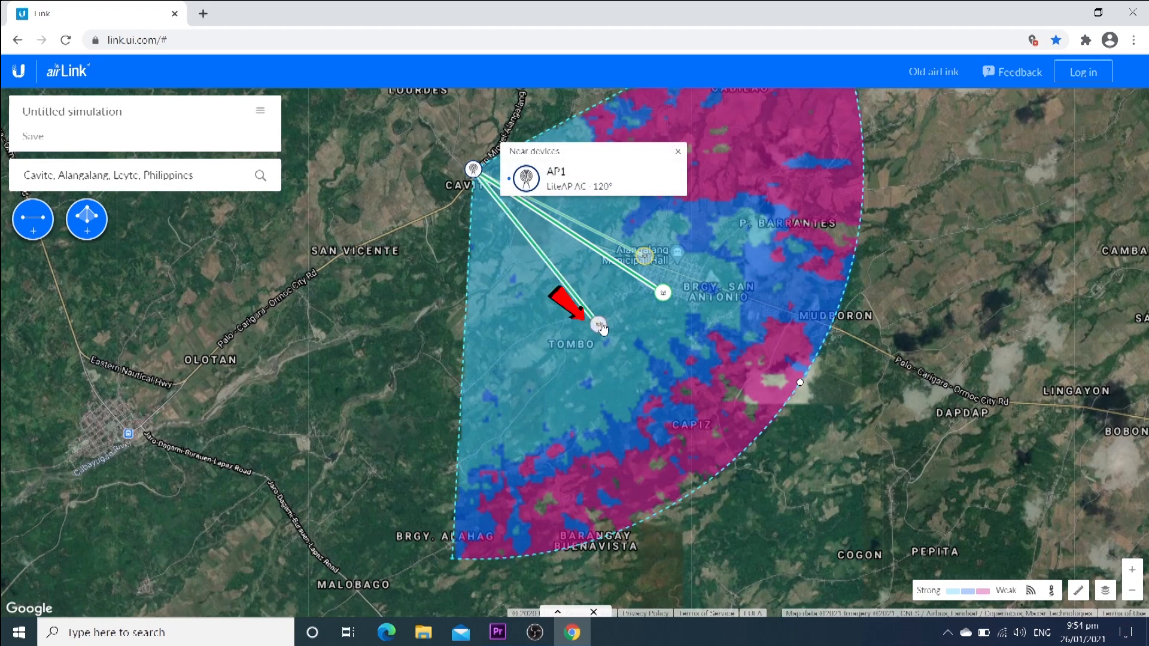
left_click(600, 326)
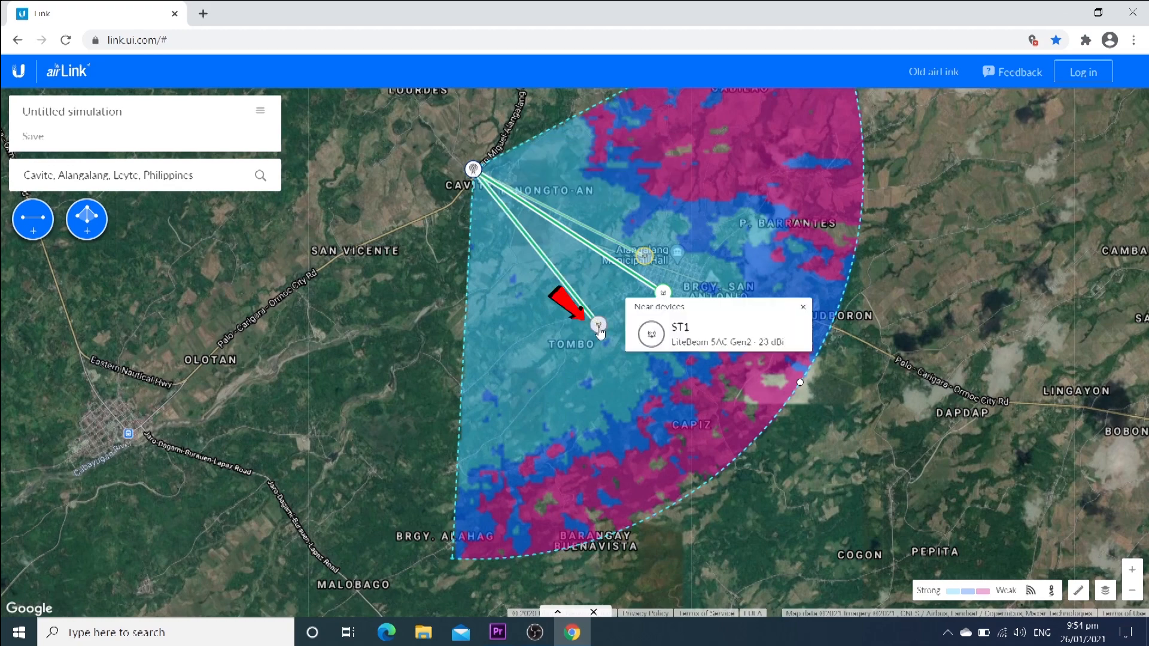
left_click(663, 293)
left_click(643, 257)
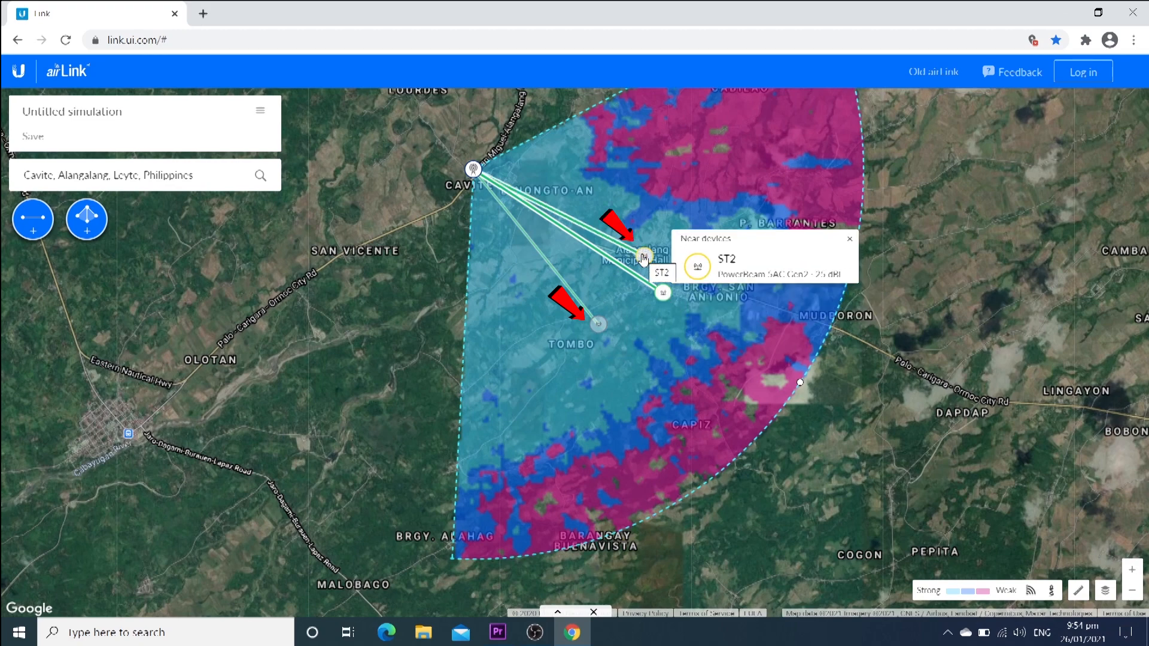
left_click(662, 294)
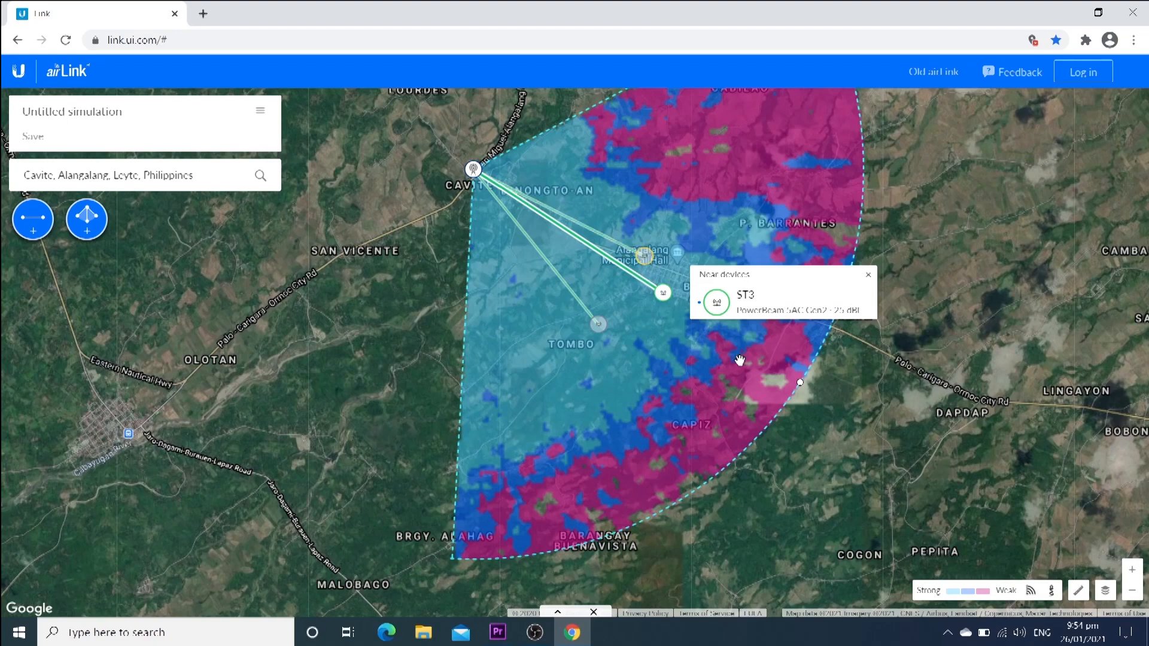
left_click(757, 375)
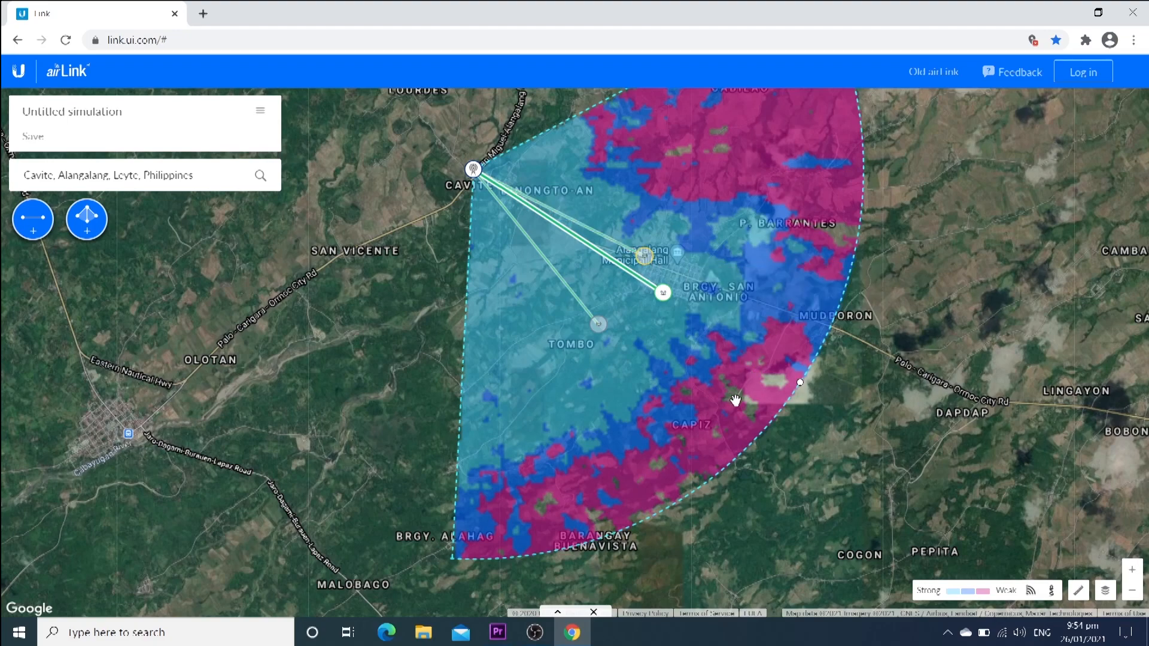
Step: Reopen the link details, identify AP1 on the map again, and bring up the link between AP1 and ST2
scroll(735, 399, "up", 1)
scroll(736, 398, "down", 1)
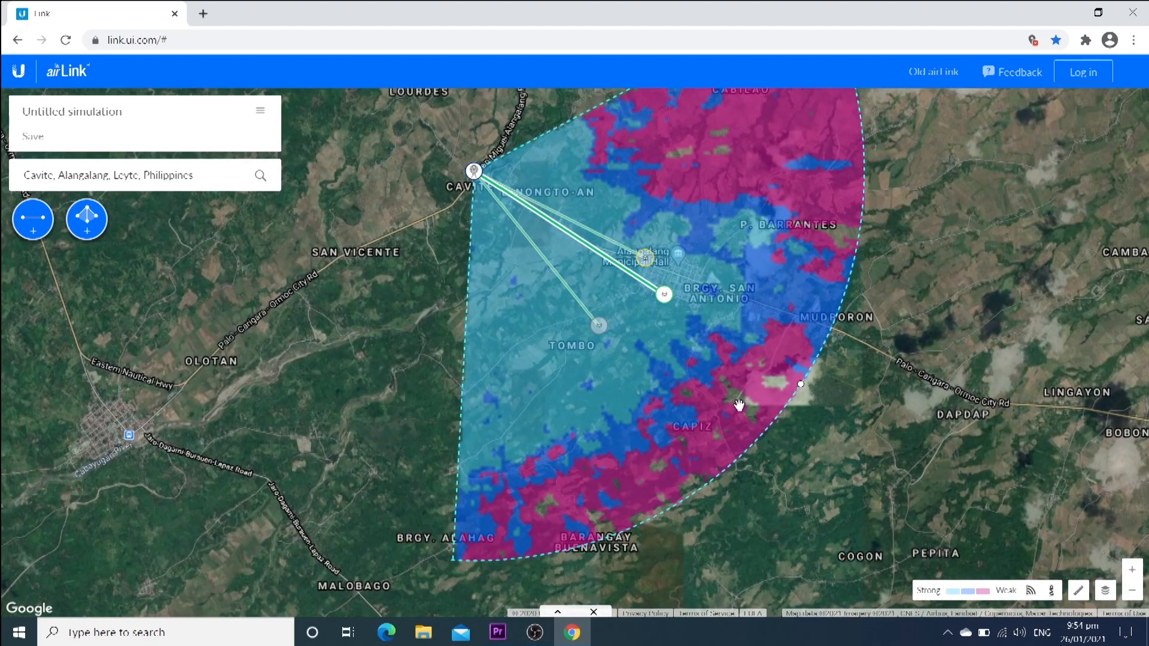
scroll(739, 404, "down", 1)
scroll(742, 404, "up", 1)
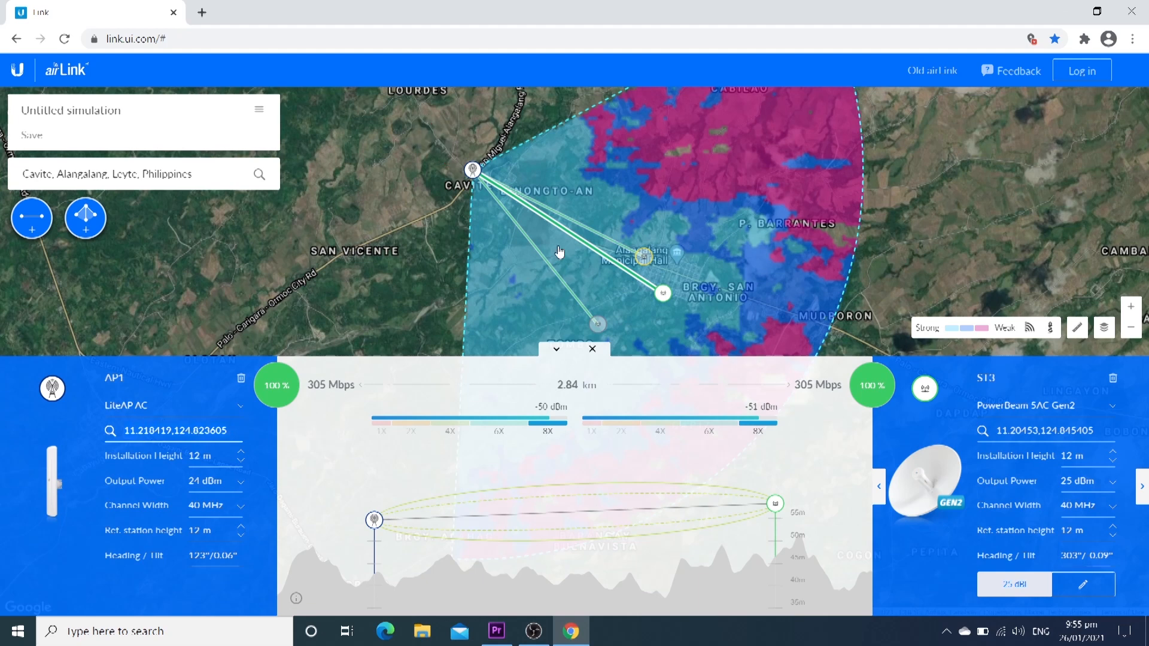
left_click(472, 170)
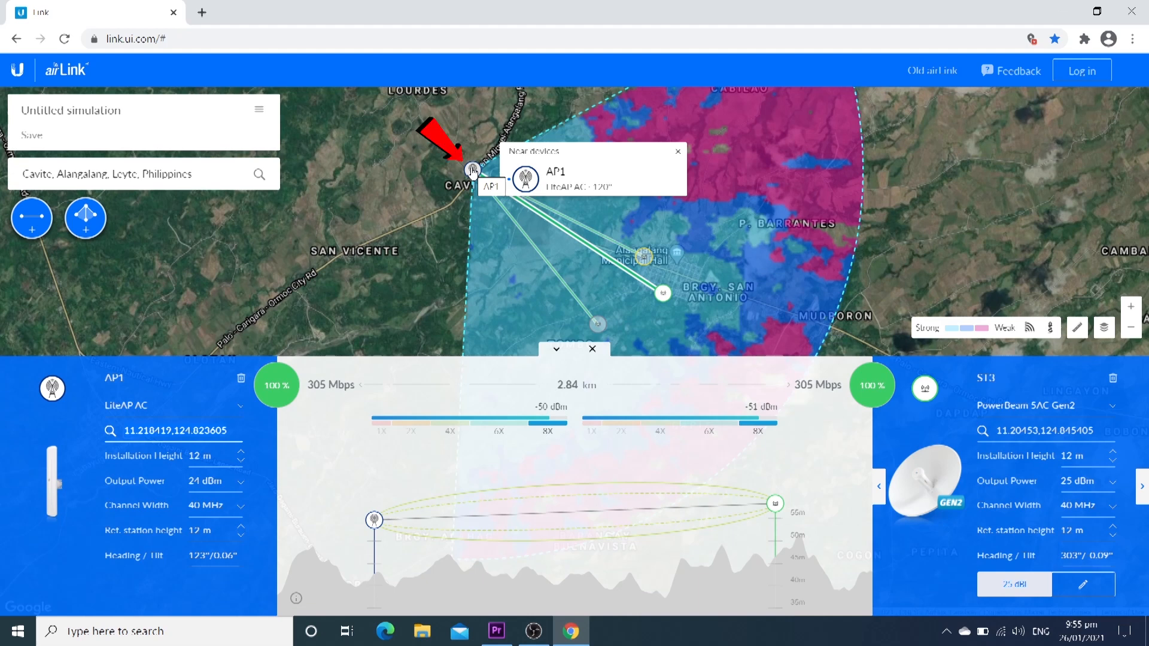
left_click(472, 173)
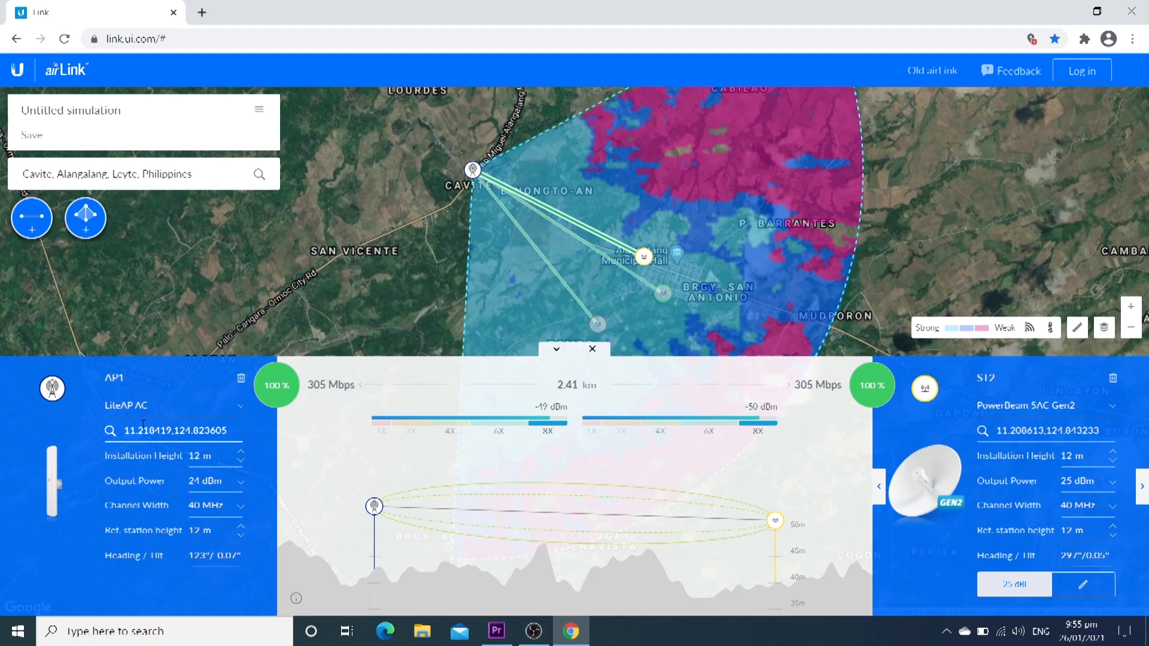
Step: Identify AP1 and ST2 on the map, set AP1's installation height to 25 m, and switch the units to imperial
left_click(471, 174)
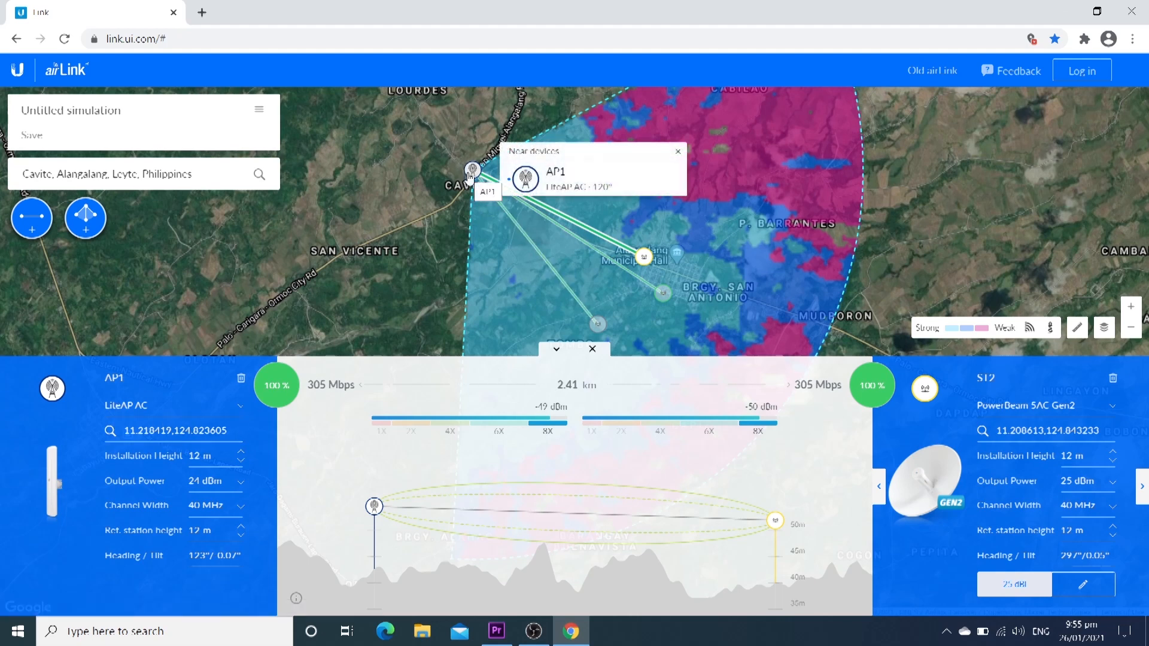
left_click(644, 257)
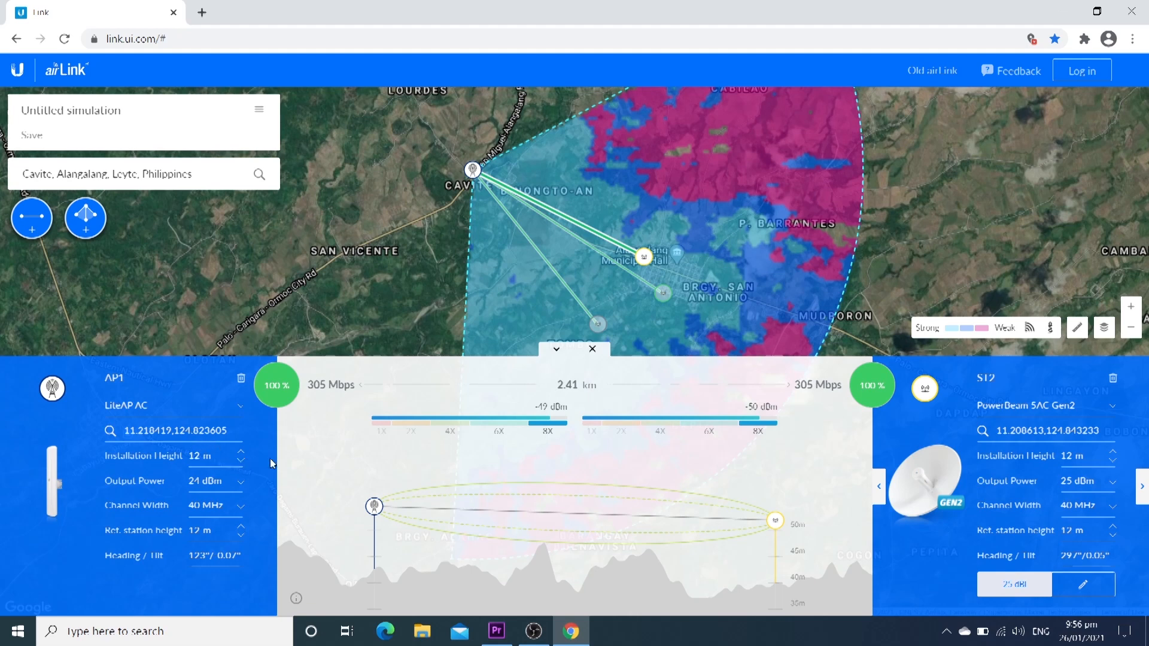
mouse_move(375, 507)
double_click(191, 457)
type("25")
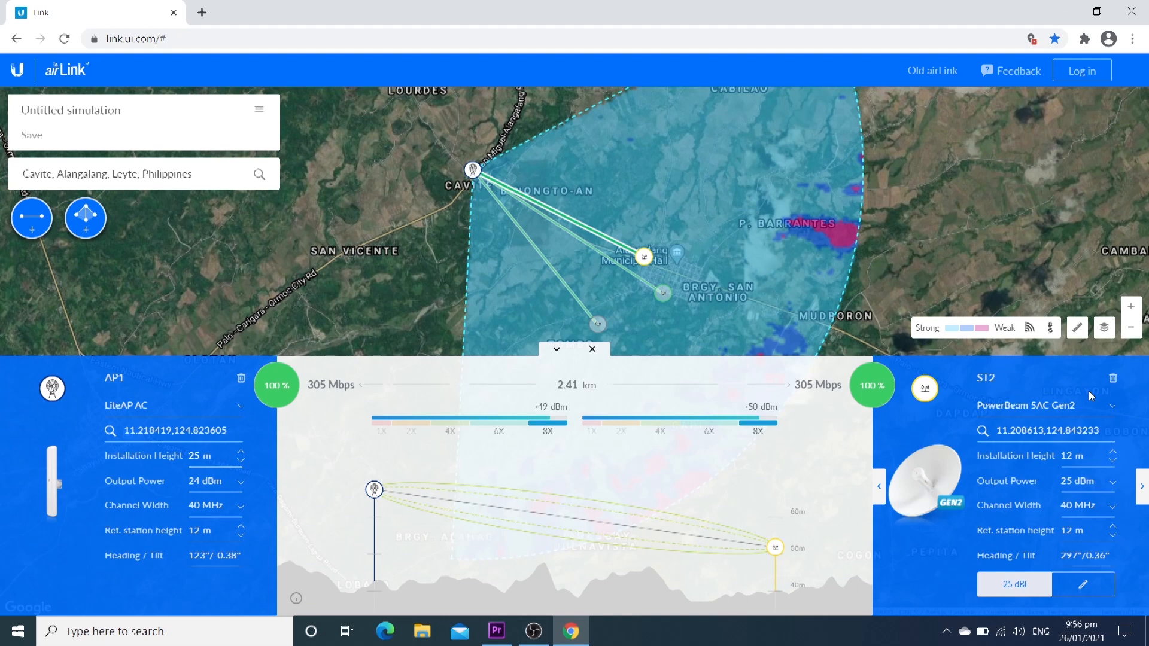
left_click(1079, 329)
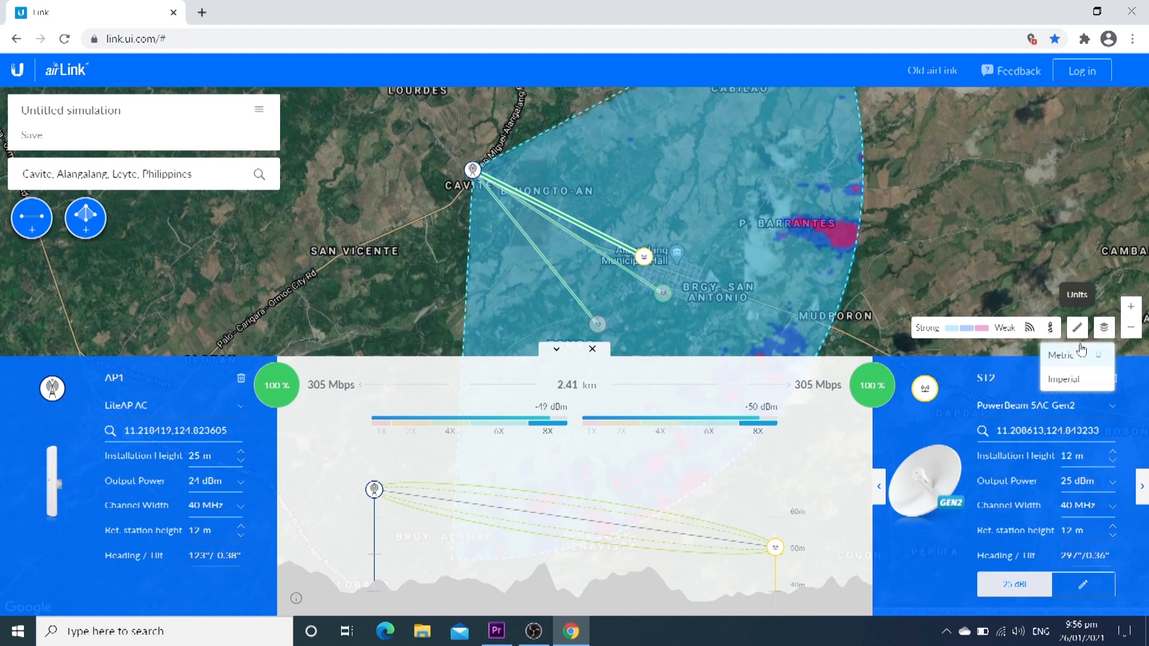
left_click(1077, 379)
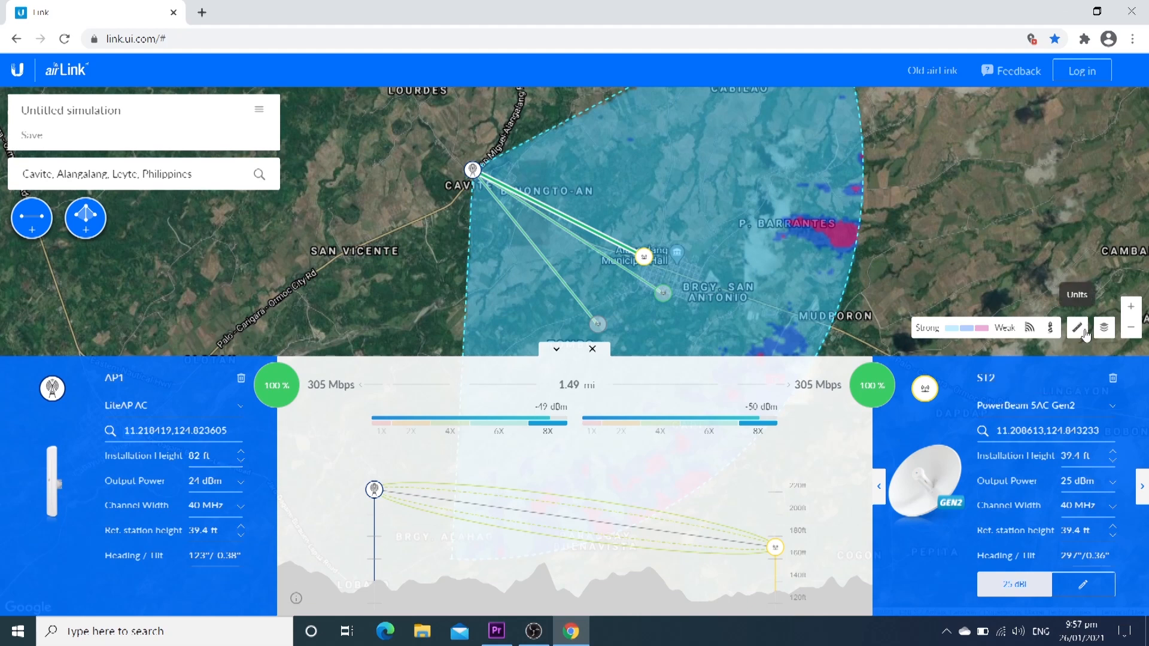
Step: Compare AP1 channel widths of 10, 30 and 40 MHz and settle on 20 MHz
left_click(240, 507)
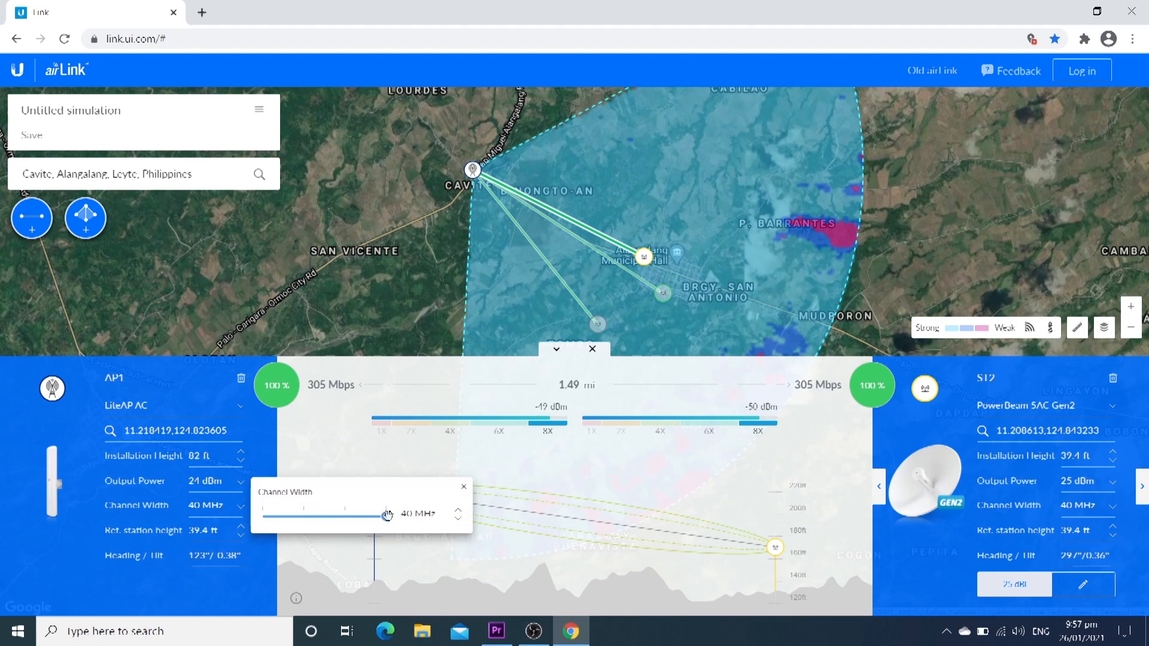
left_click_drag(386, 516, 254, 524)
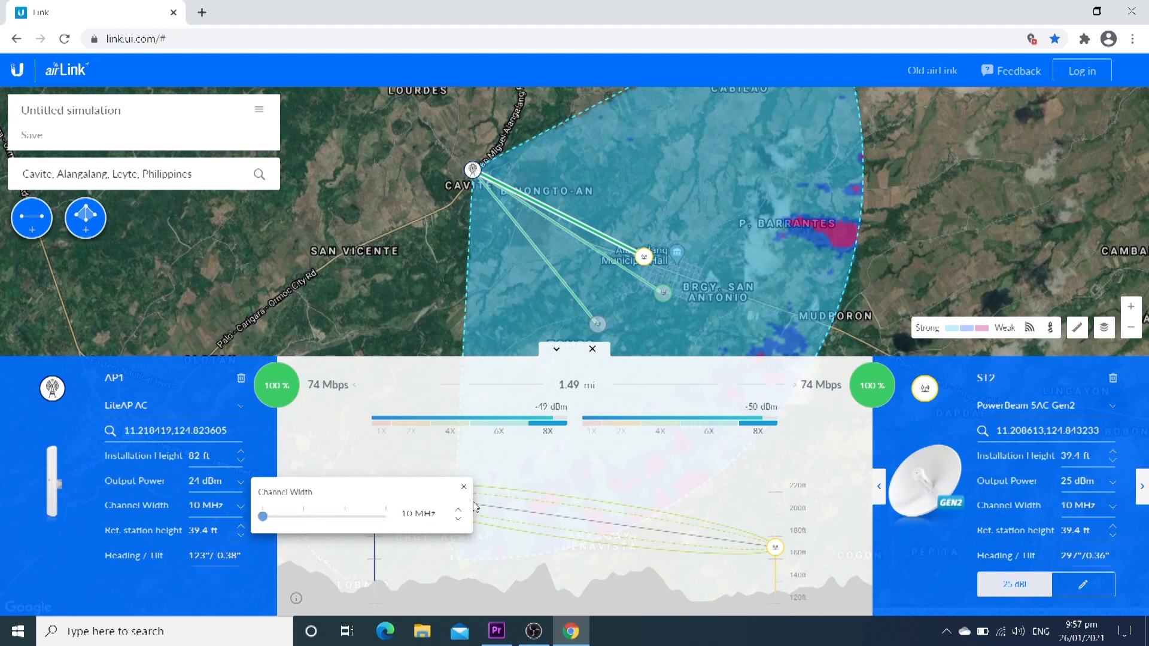
left_click_drag(263, 515, 357, 526)
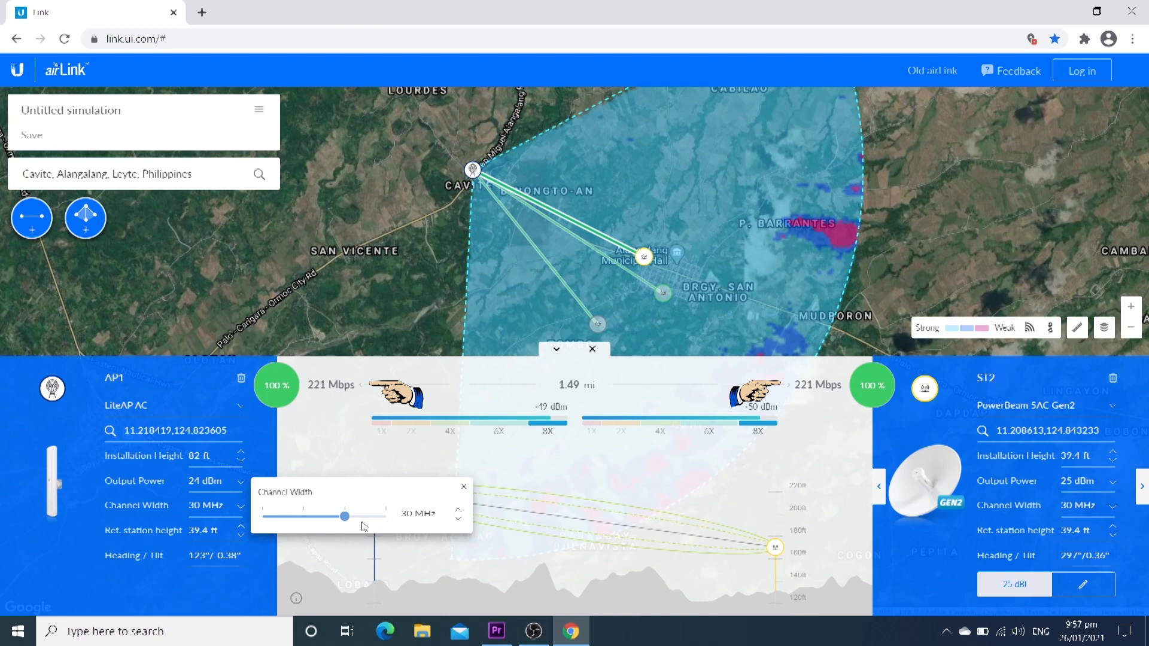
left_click_drag(346, 517, 386, 517)
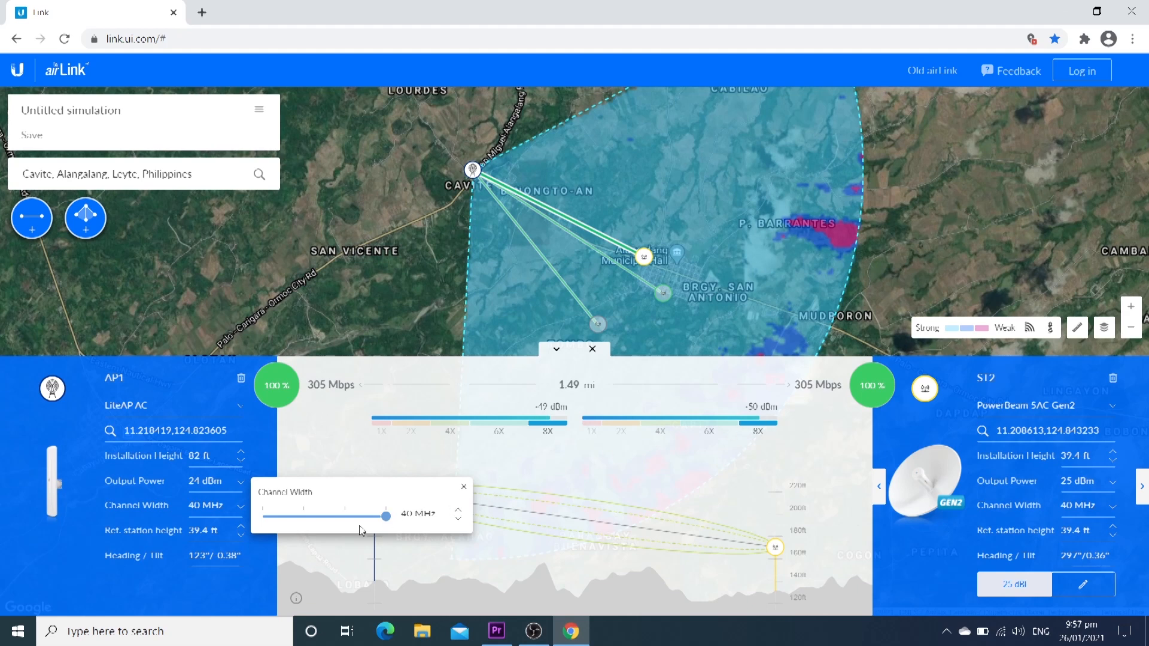
left_click_drag(386, 518, 319, 524)
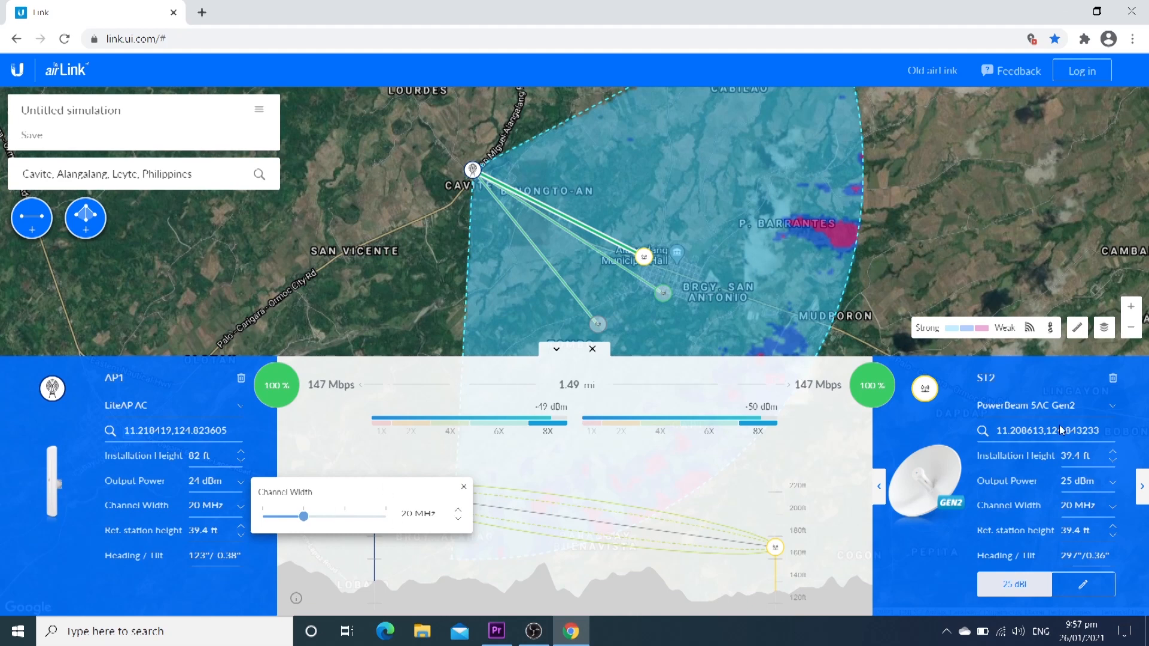
left_click(464, 486)
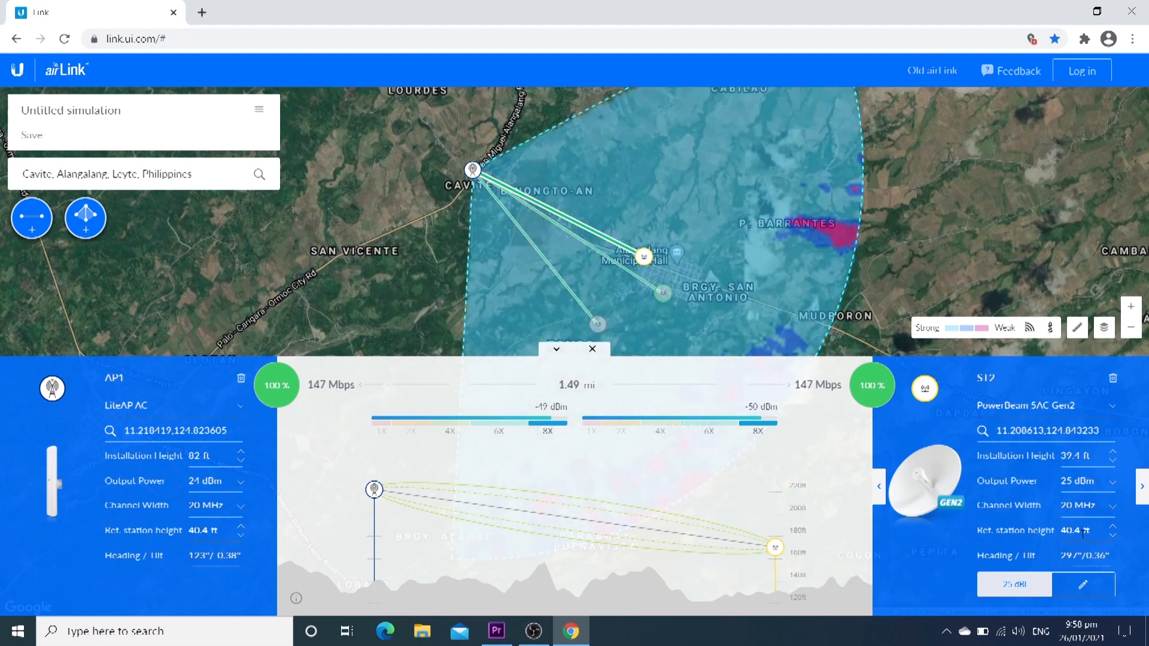
Step: Raise AP1's reference station height to 42.4 ft and view the whole sector's coverage with the link details collapsed
double_click(241, 527)
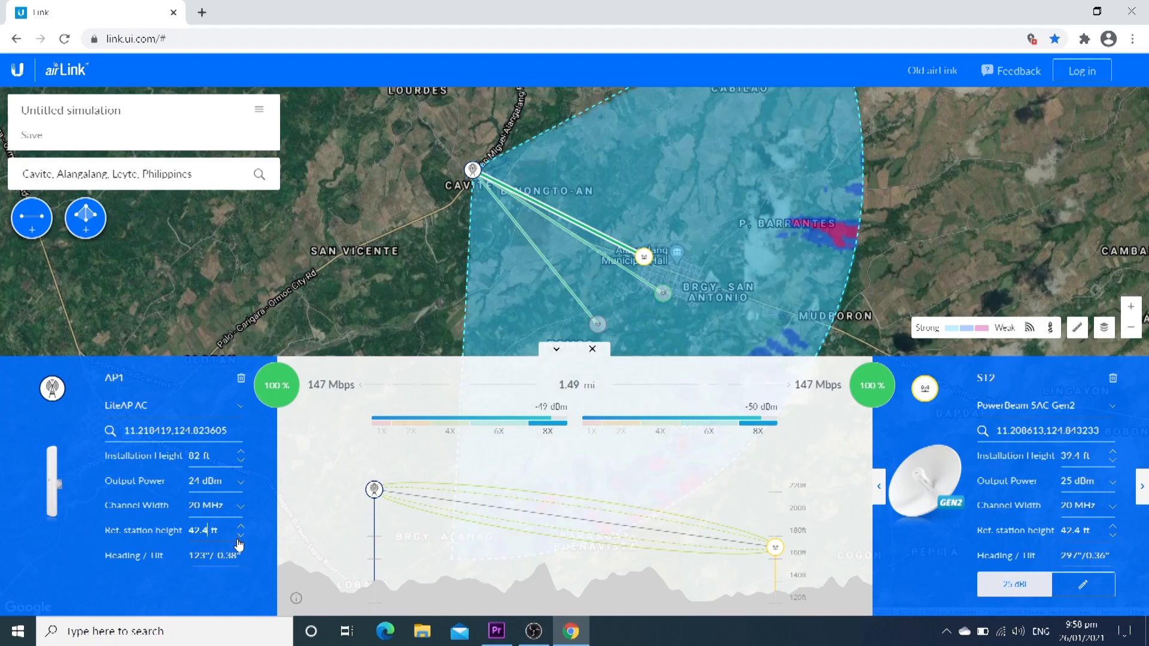
left_click(556, 349)
scroll(795, 408, "down", 1)
scroll(833, 420, "up", 1)
left_click_drag(833, 421, 773, 434)
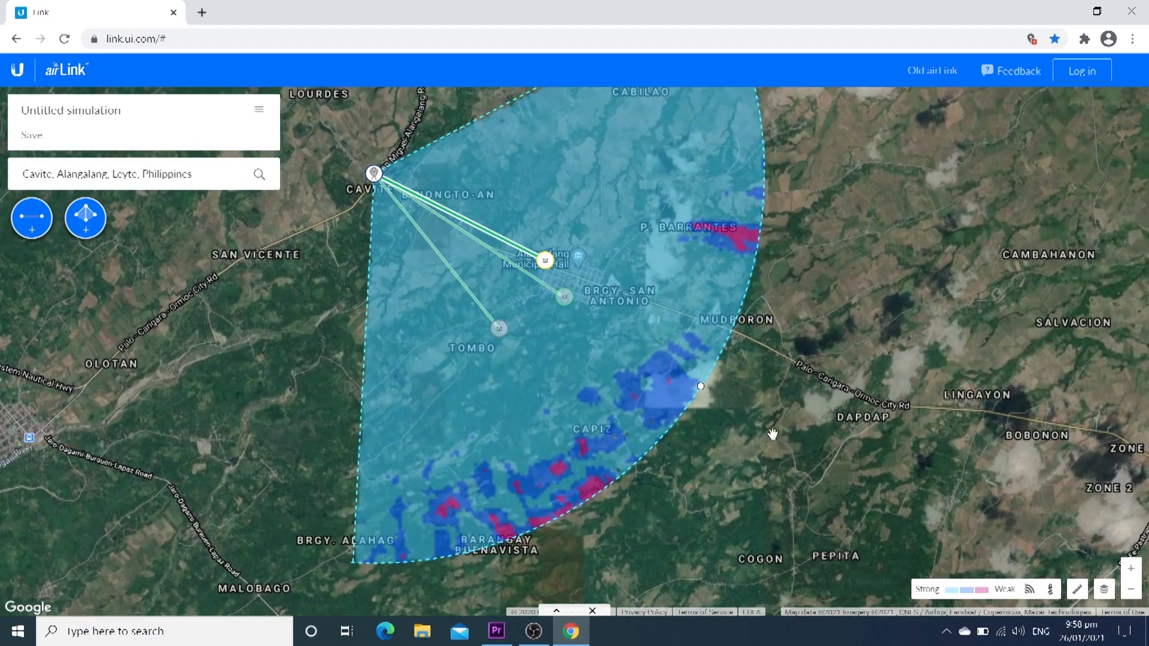
scroll(772, 433, "down", 1)
scroll(772, 434, "up", 1)
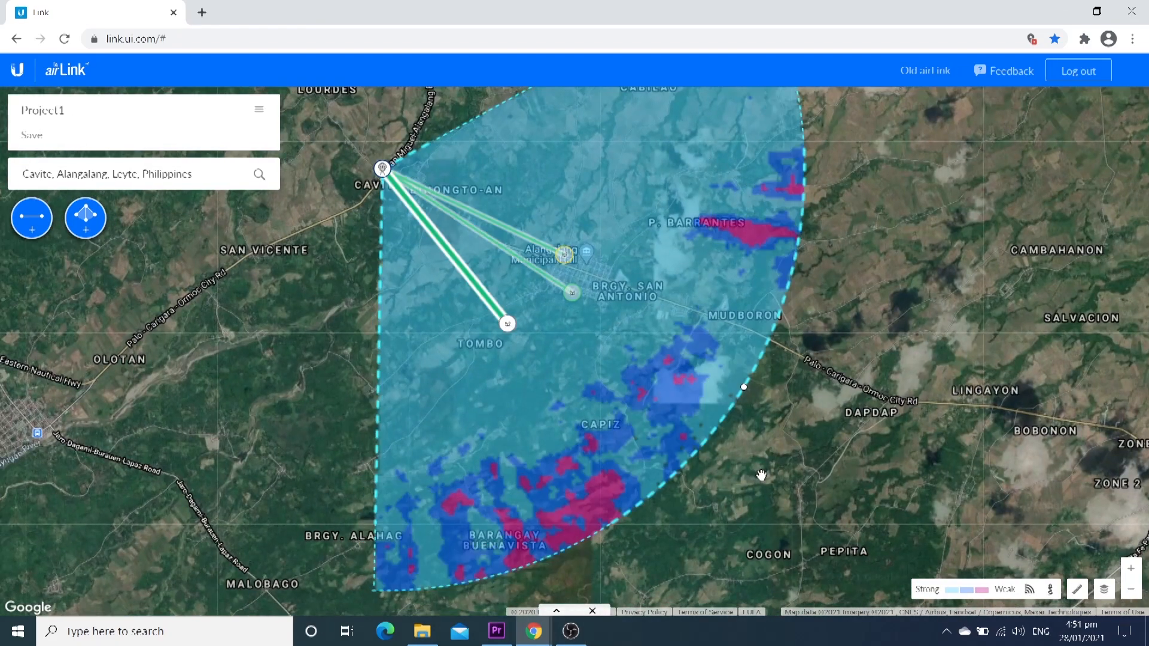
Step: Reopen the link details and go from the ST1 link past ST3 to the link between AP1 and ST2
left_click(558, 610)
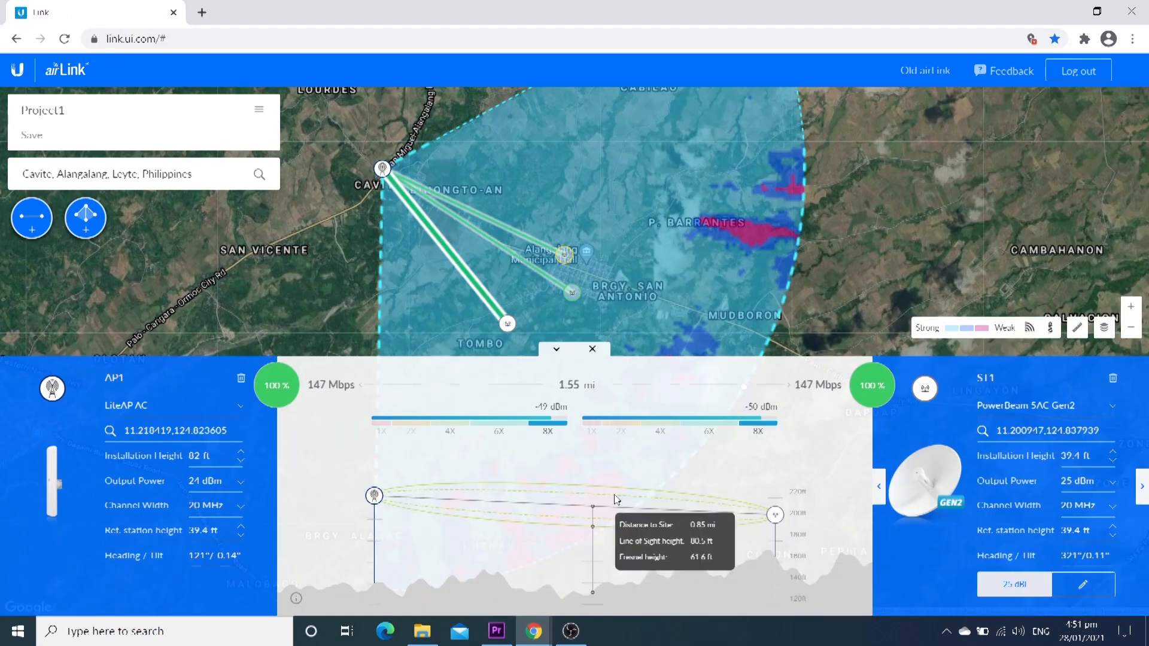
left_click(1142, 487)
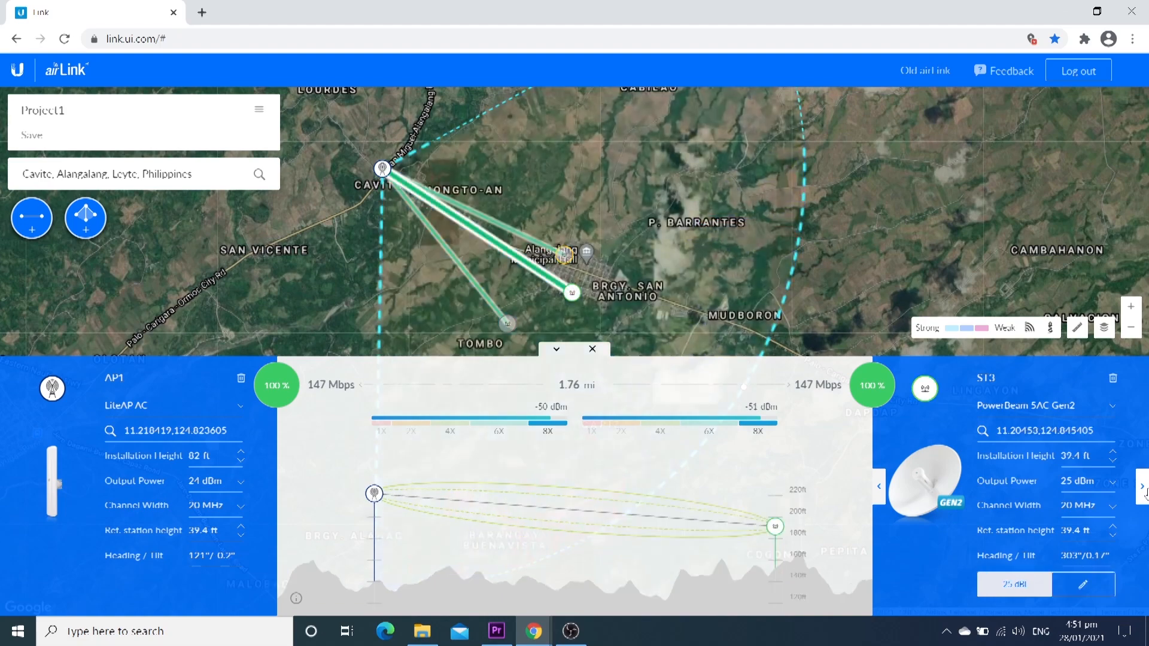
left_click(1142, 487)
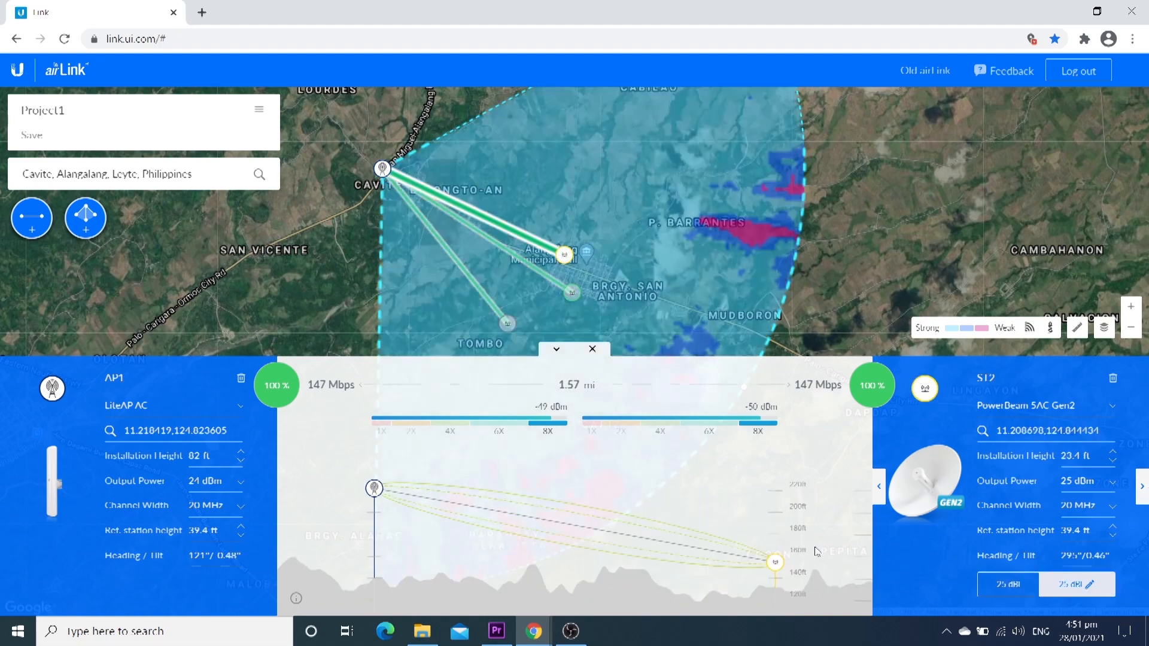
Step: Enlarge the page to examine line-of-sight and Fresnel heights along the AP1 to ST2 profile, and shrink it again to show both devices
key("ctrl+plus")
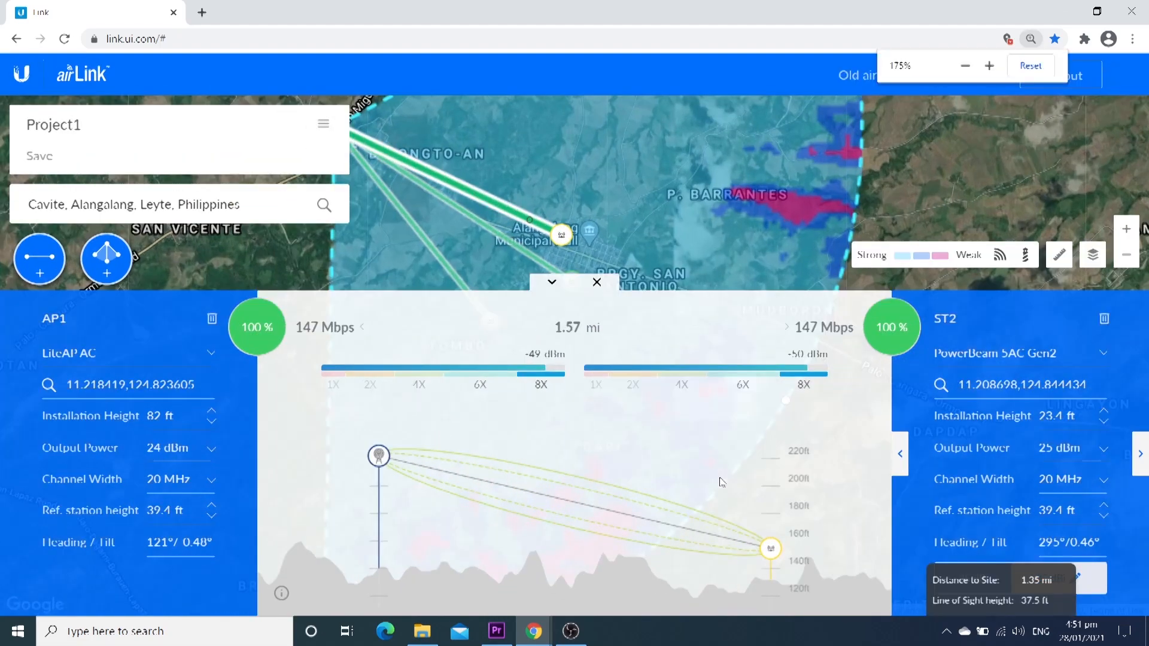
key("ctrl+plus")
key("ctrl+minus")
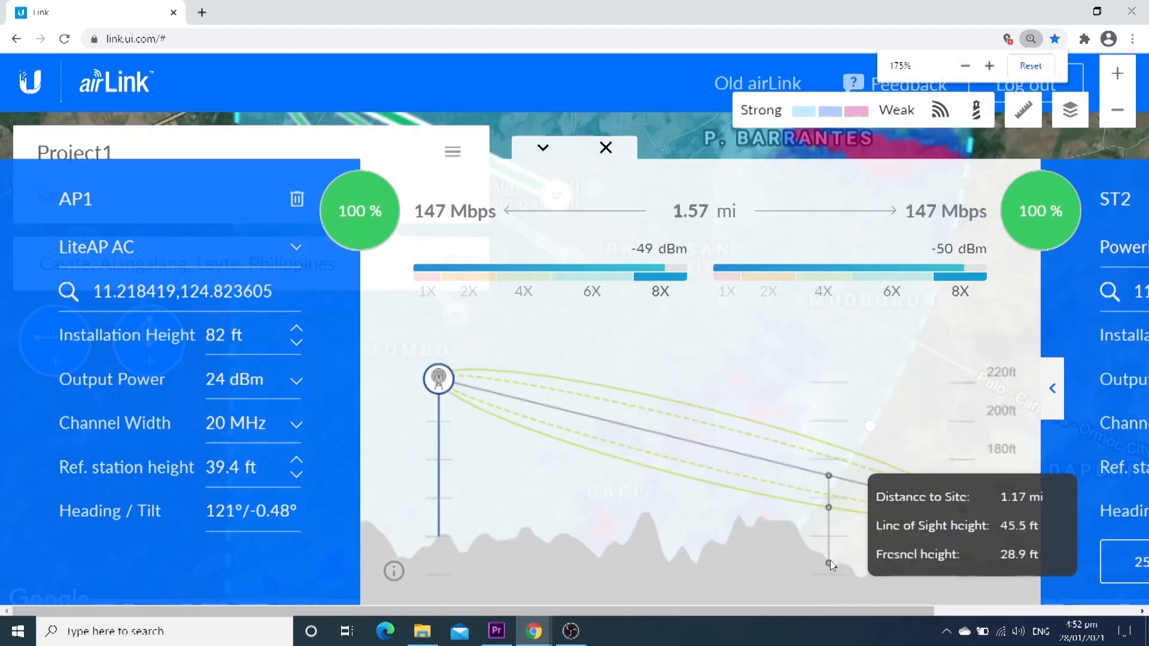
left_click_drag(743, 612, 810, 619)
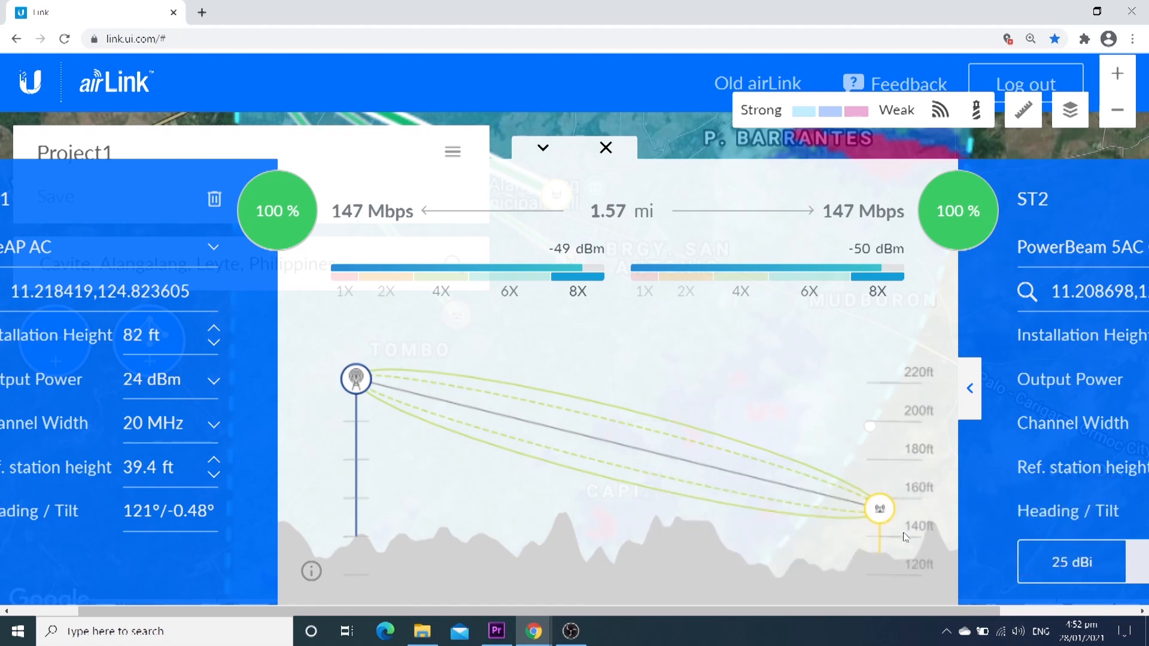
left_click_drag(674, 611, 722, 616)
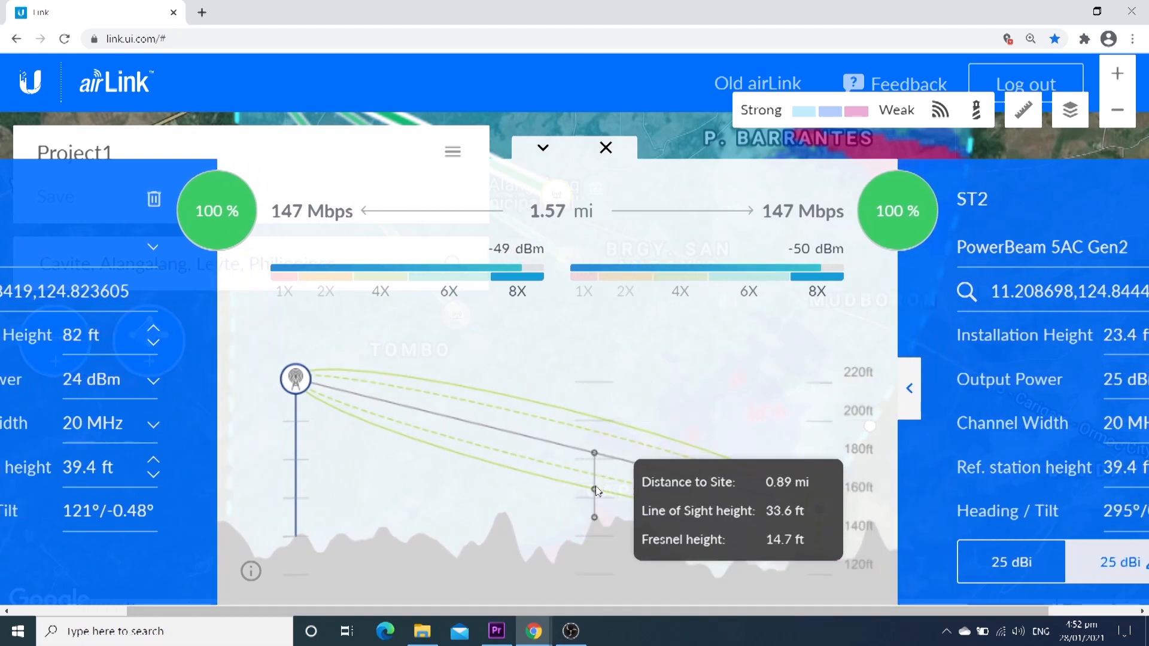
key("ctrl+minus")
key("ctrl+minus")
key("ctrl+minus")
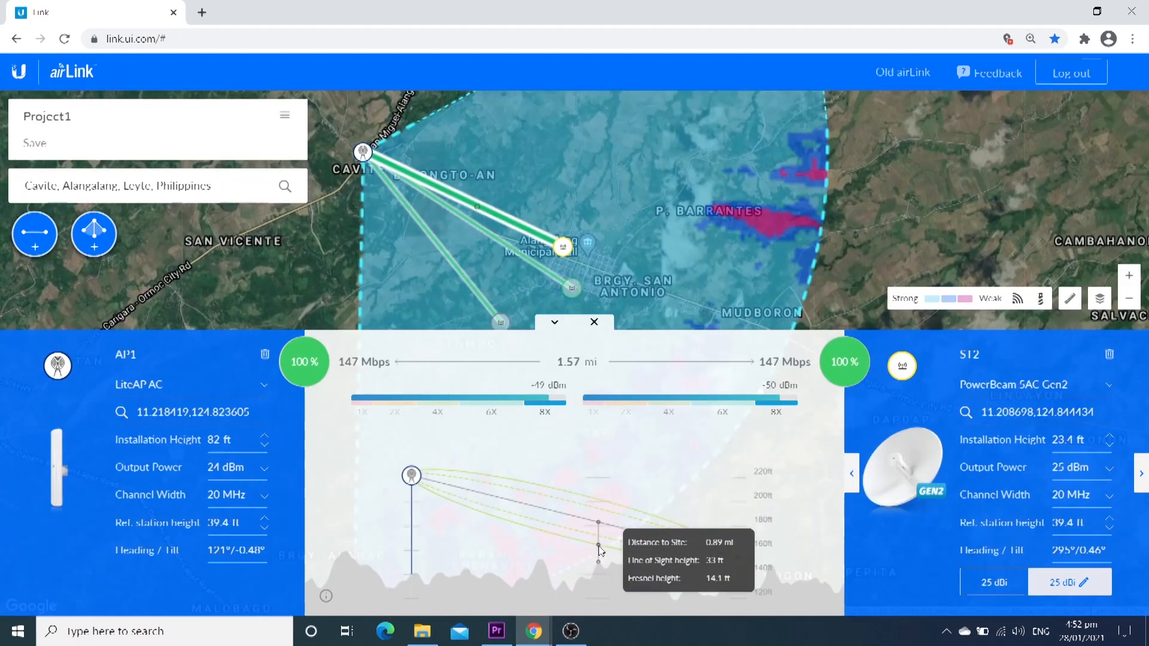
key("ctrl+minus")
key("ctrl+minus")
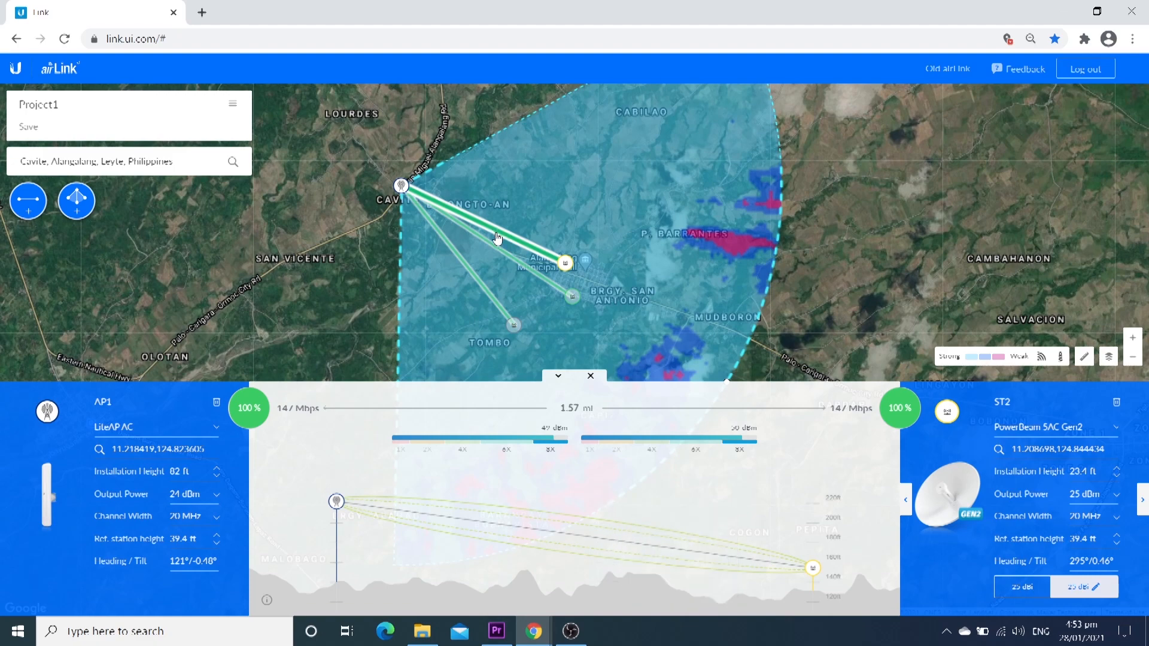
Step: Inspect the houses and trees beneath the AP1 to ST2 path on the satellite map and match them to the elevation profile
scroll(497, 238, "up", 5)
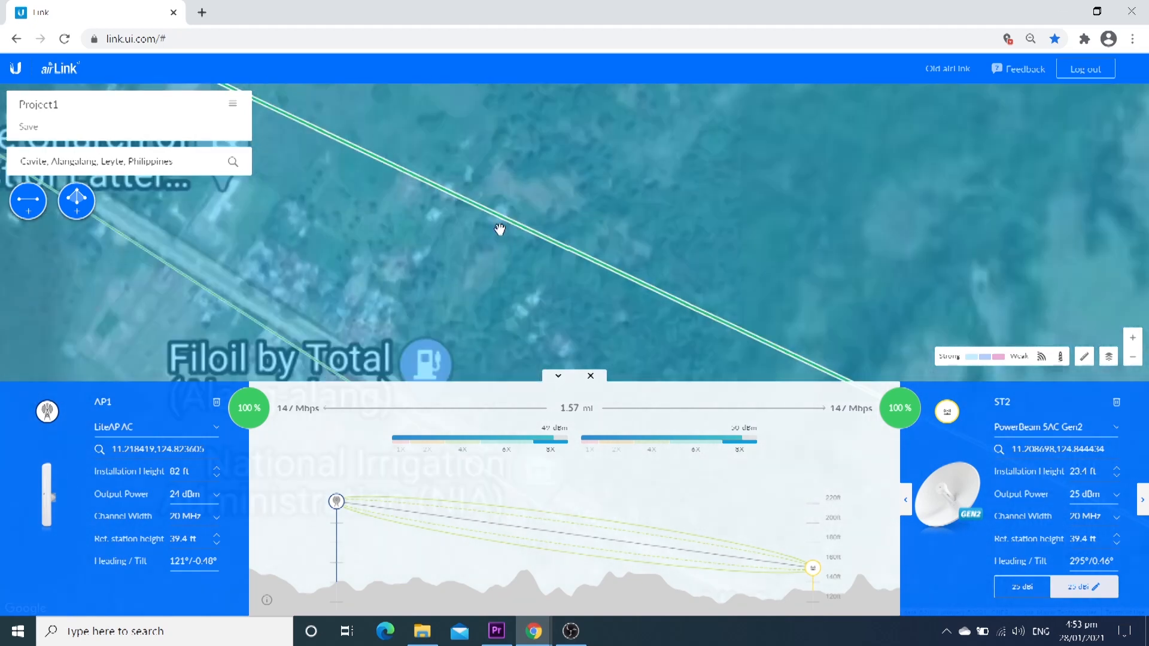
left_click(558, 375)
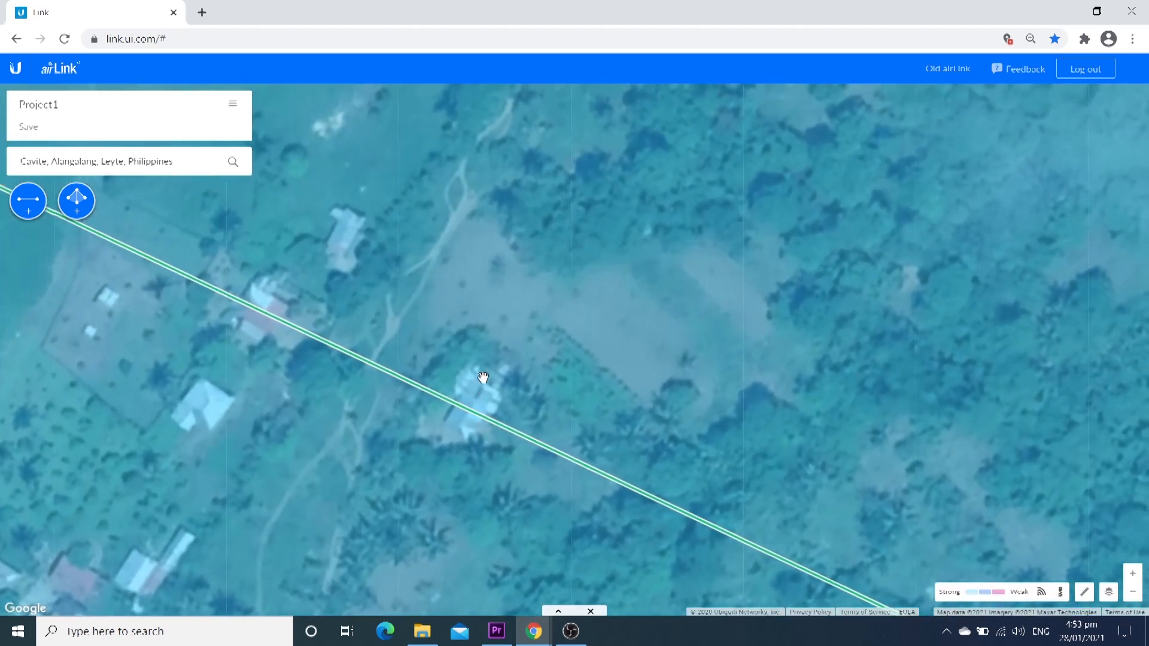
left_click_drag(683, 435, 666, 234)
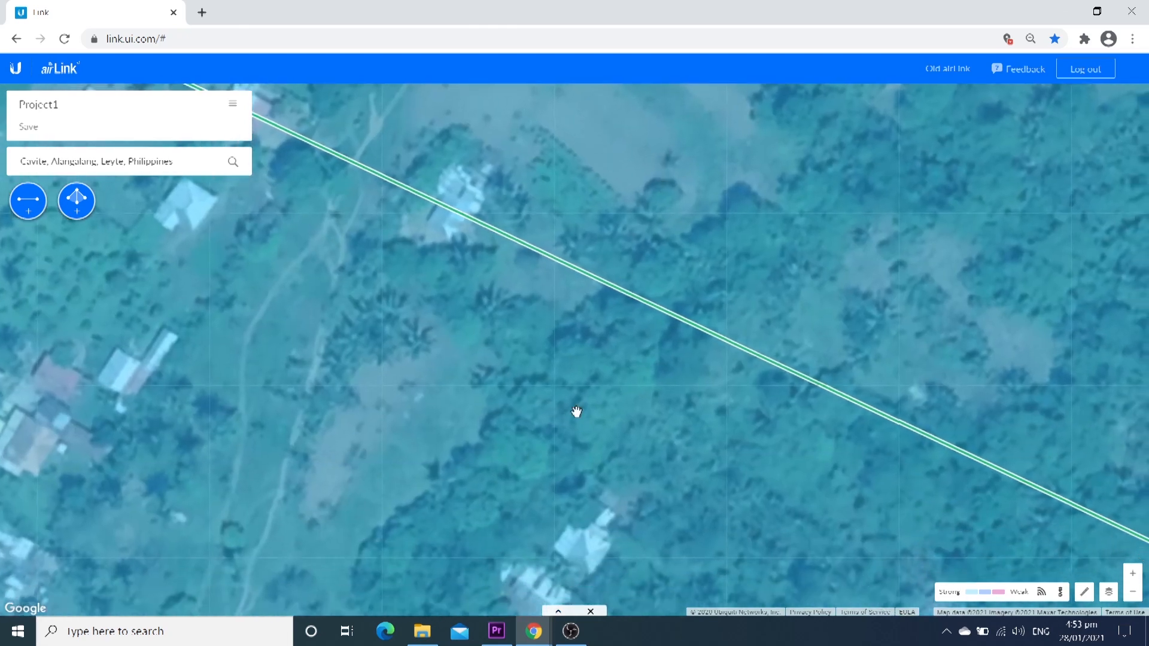
left_click(557, 612)
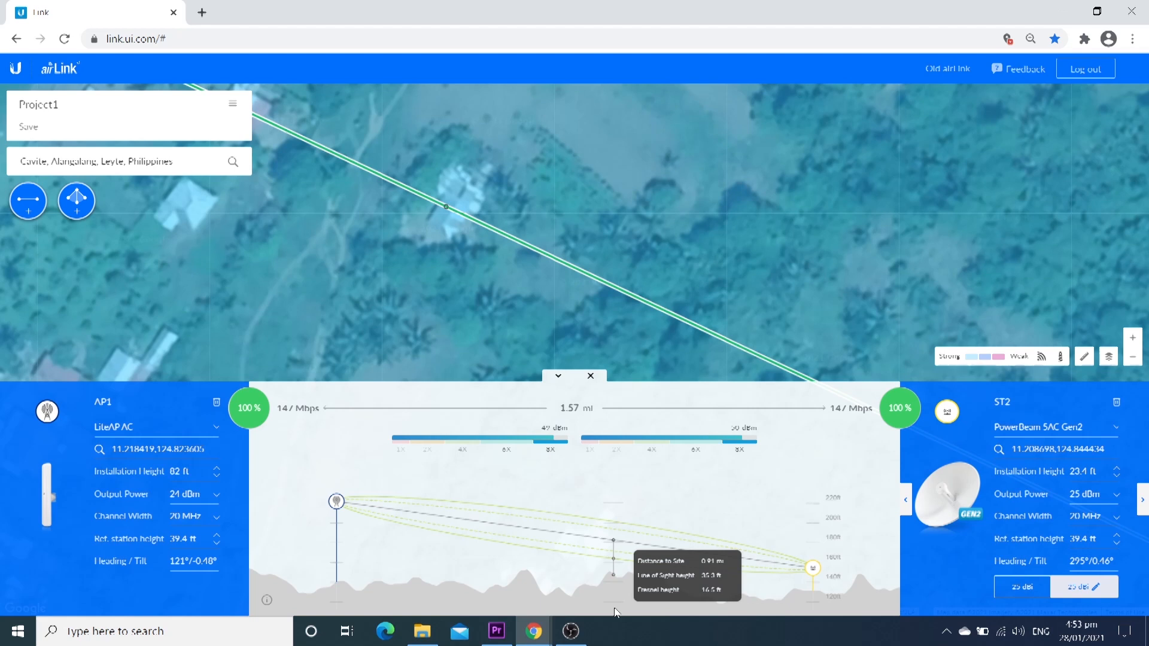
left_click_drag(742, 281, 598, 186)
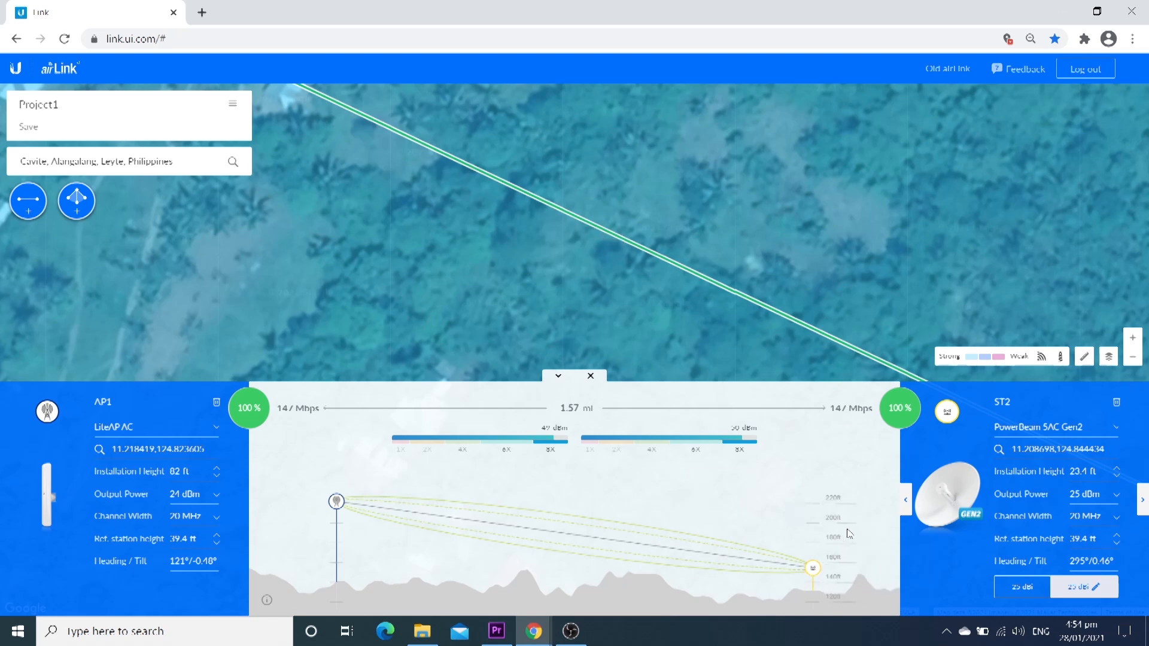
Step: Adjust ST2's antenna height on the elevation profile, ending with an installation height of 57.5 ft
left_click_drag(812, 568, 811, 535)
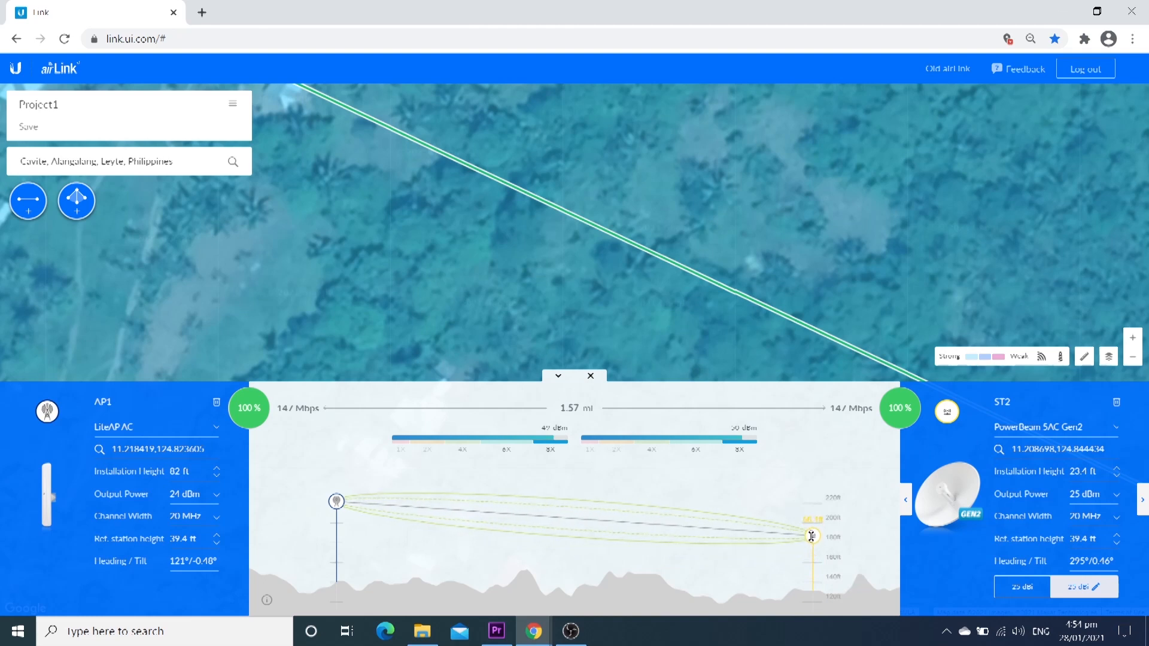
left_click_drag(812, 536, 811, 542)
left_click_drag(811, 547, 813, 544)
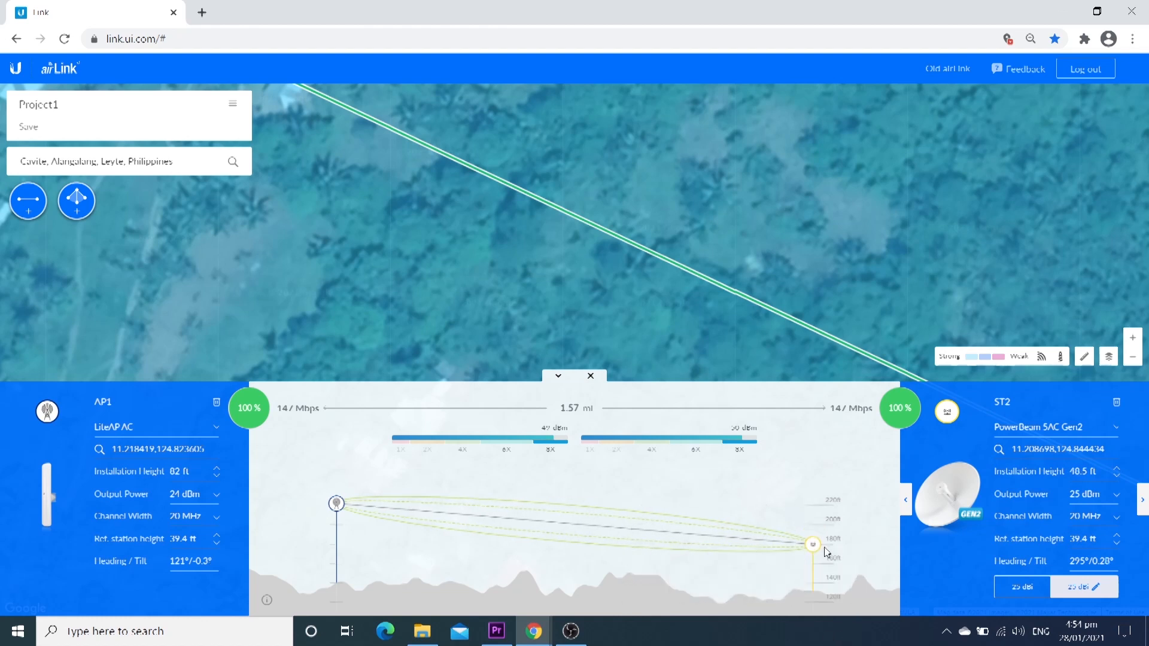
left_click_drag(813, 545, 813, 537)
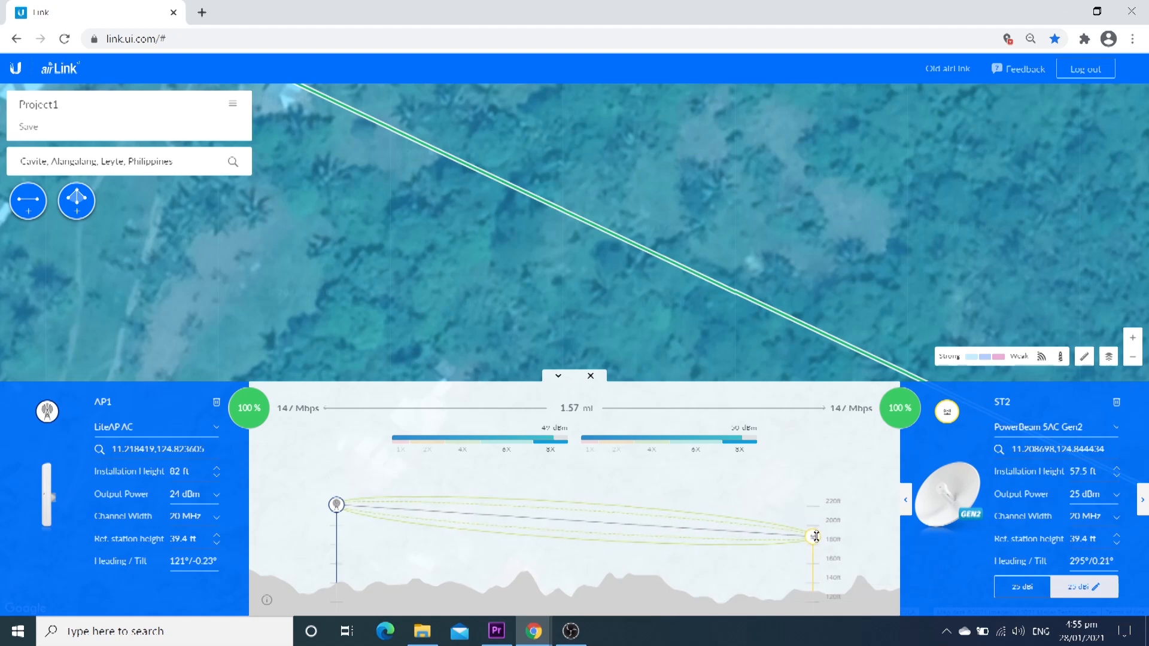
Step: View the route from AP1 towards ST2 on the full map and reopen the link details
left_click(558, 377)
scroll(623, 405, "down", 4)
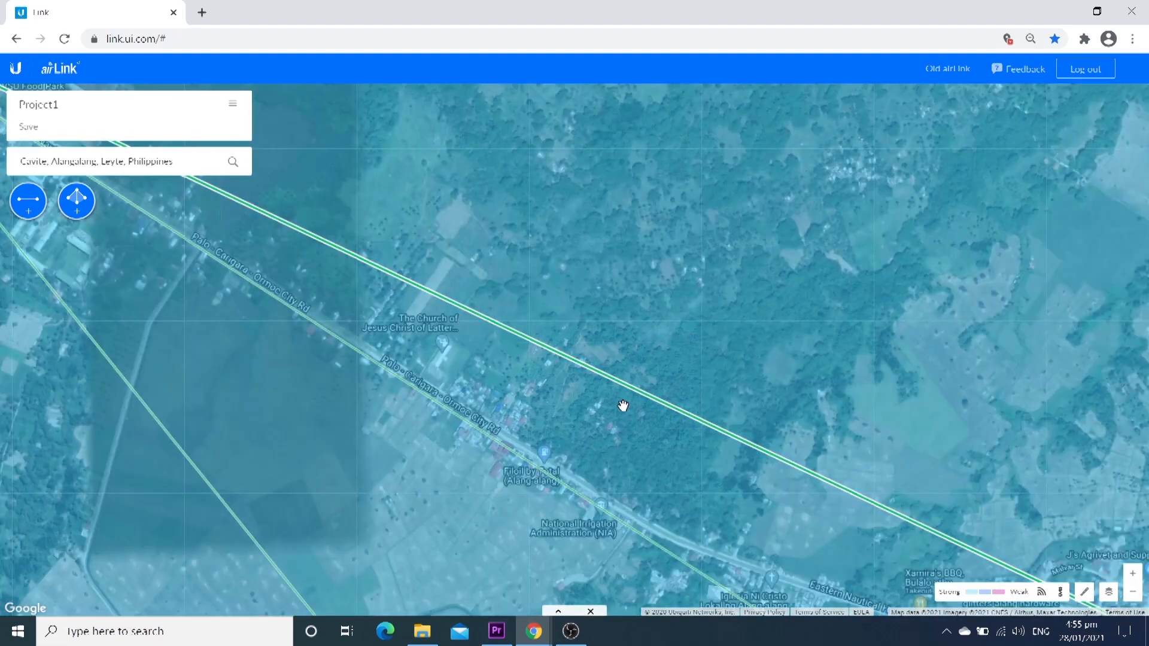
scroll(623, 405, "down", 1)
left_click_drag(637, 467, 733, 355)
left_click(559, 612)
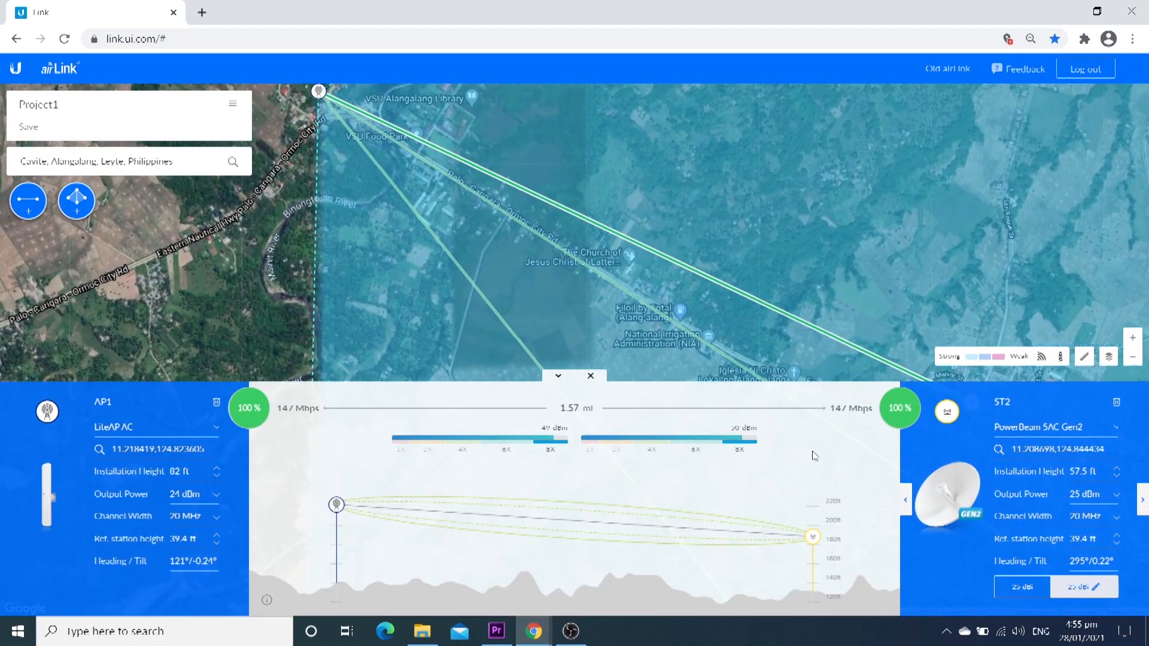
Step: Lower ST2's antenna to 6.3 ft on the profile to test Fresnel zone obstruction, and raise it to 49.7 ft
left_click_drag(813, 537, 813, 584)
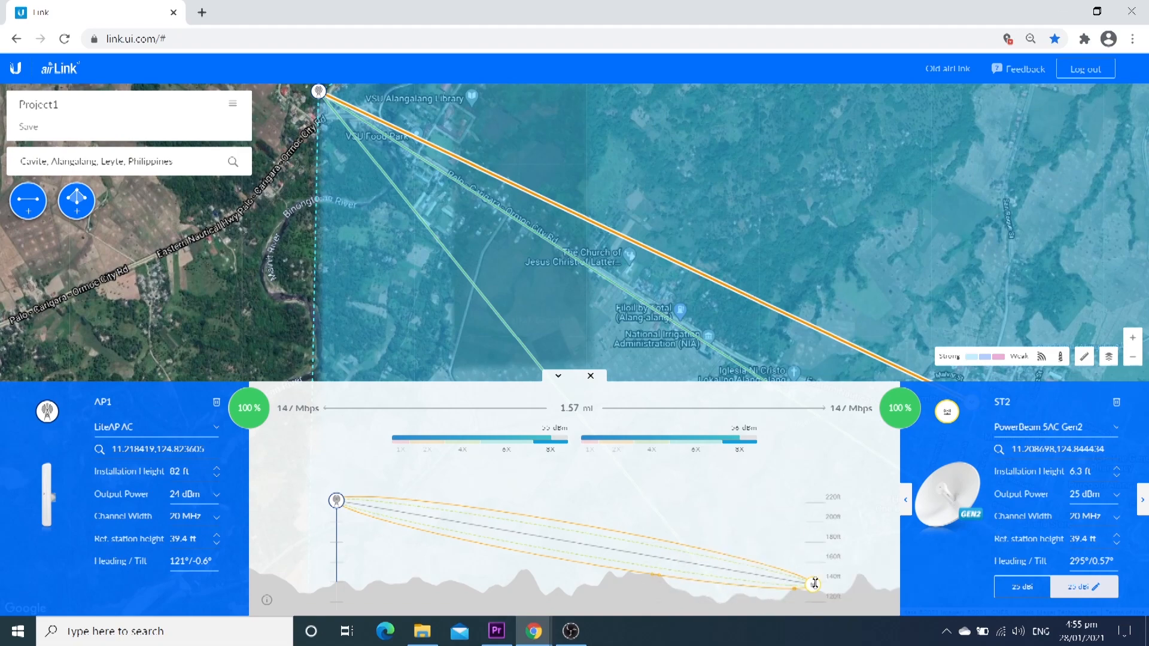
left_click_drag(733, 339, 685, 252)
left_click_drag(813, 584, 815, 544)
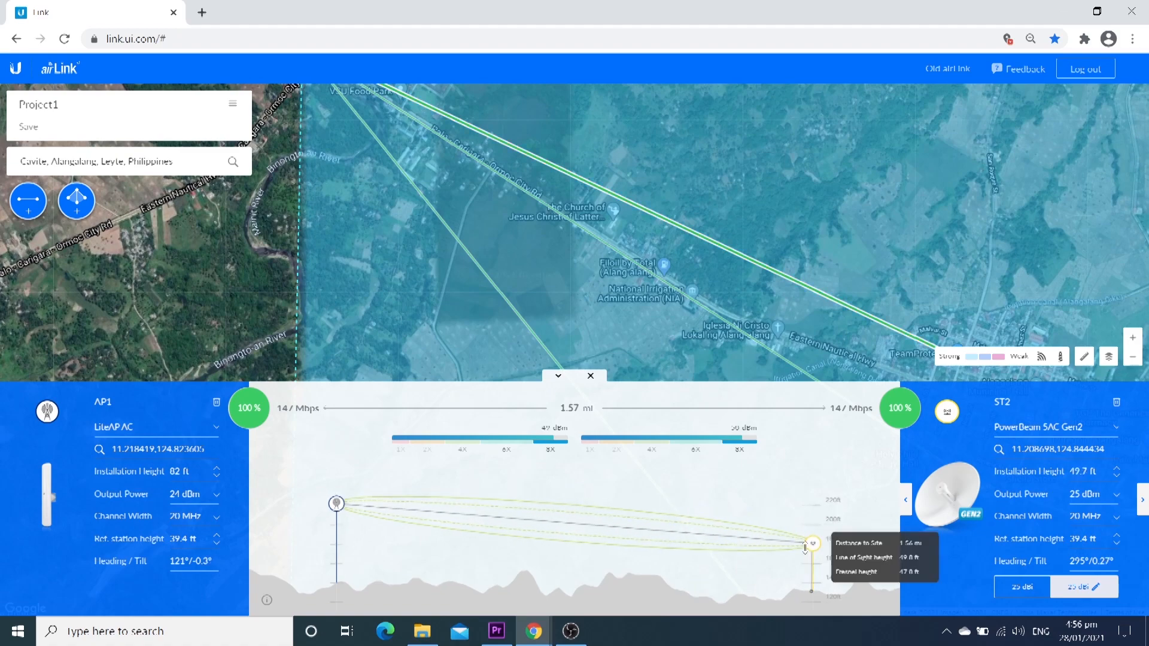
Step: Hide the link details and view AP1's whole coverage sector with its client links on the map
scroll(760, 246, "down", 2)
left_click_drag(838, 267, 708, 267)
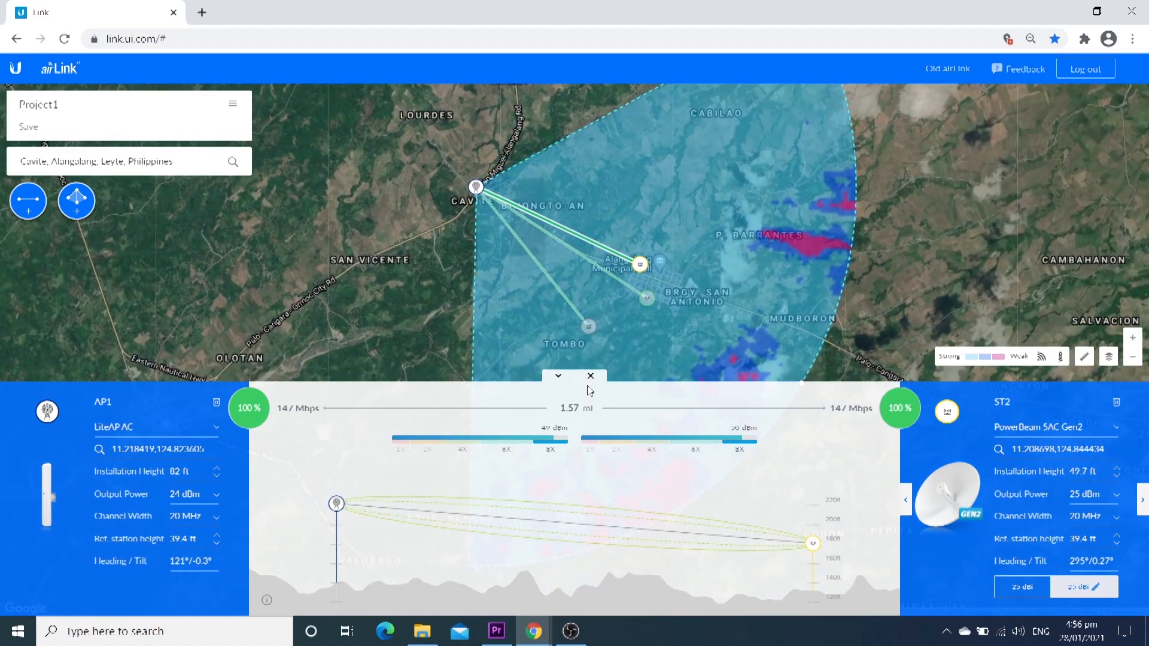
left_click(558, 375)
scroll(689, 374, "down", 1)
scroll(688, 373, "up", 1)
scroll(690, 374, "down", 1)
left_click(695, 374)
left_click(772, 323)
left_click_drag(834, 388, 720, 366)
scroll(616, 347, "up", 1)
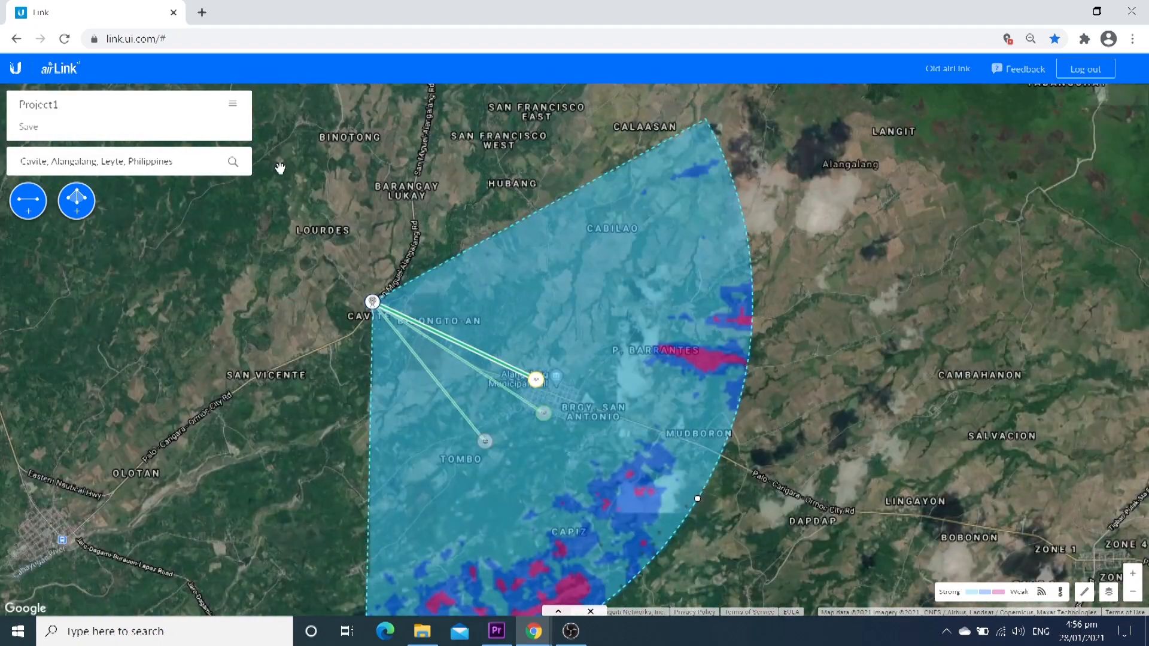
Step: Rename the project as LAP120 TO LBE GEN2 and save it
left_click(41, 104)
left_click_drag(62, 107, 5, 104)
type("LAP120 TO LBE GEN2")
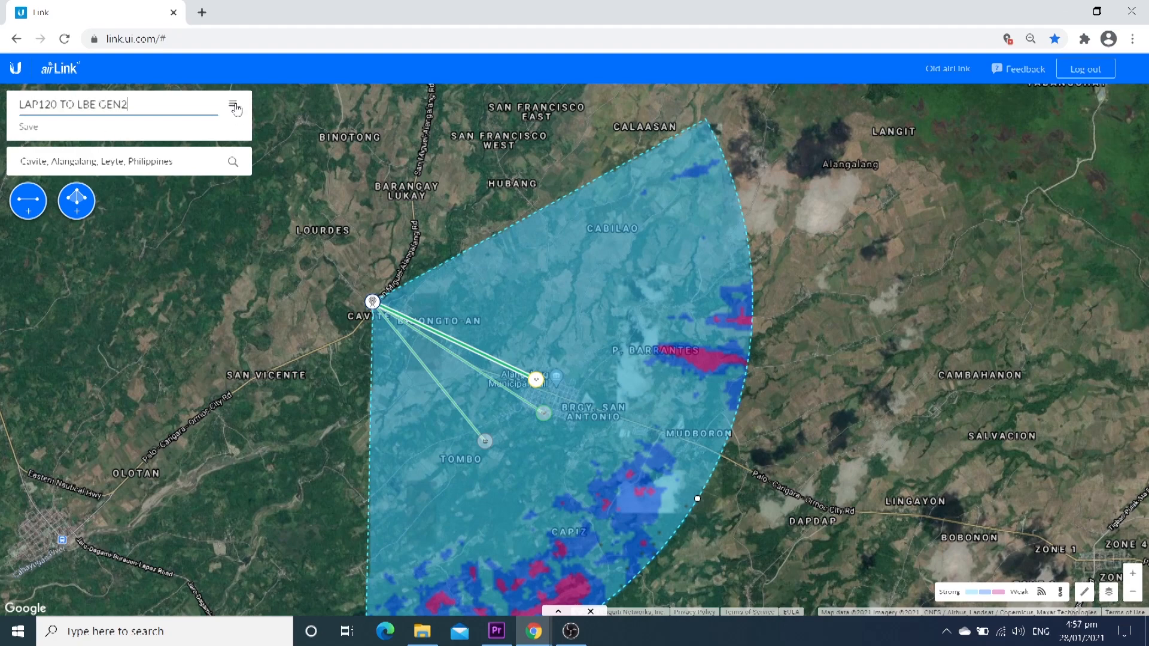
left_click(234, 106)
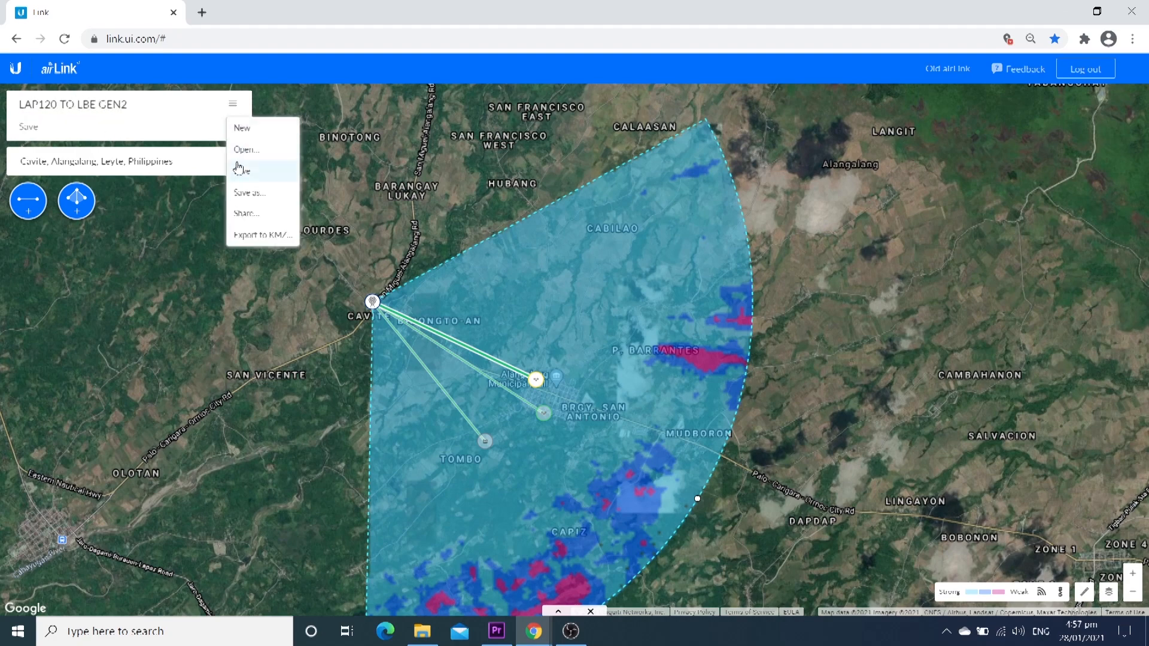
left_click(248, 179)
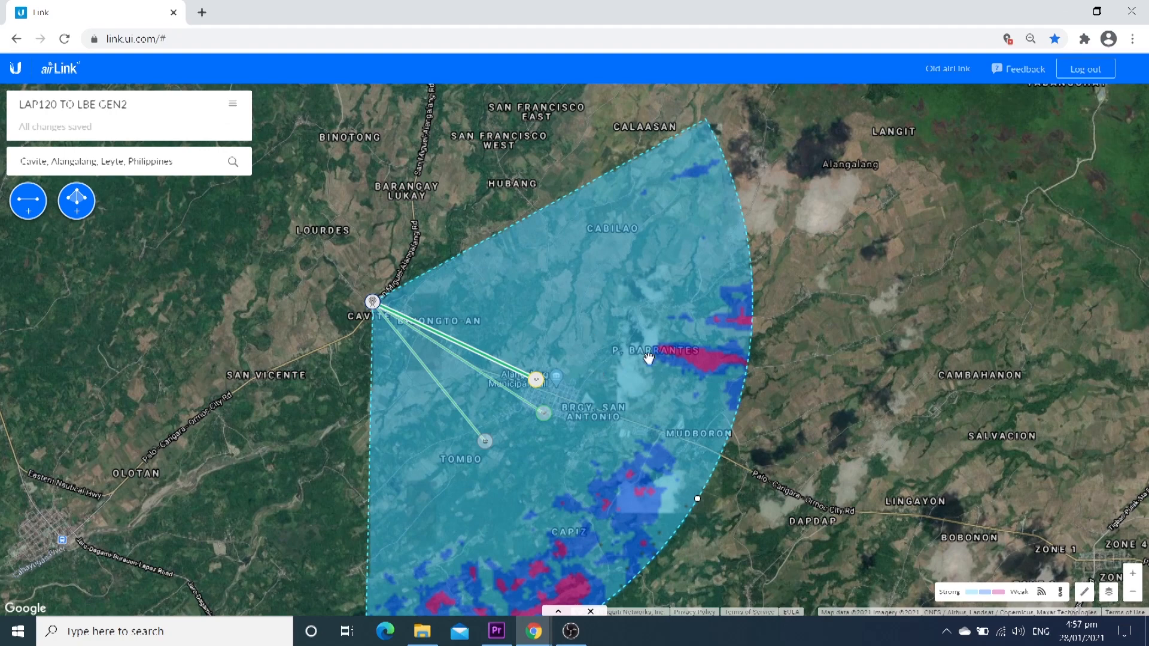
Step: Start a new simulation and add a point-to-point link to the map
scroll(815, 339, "down", 1)
left_click_drag(815, 339, 725, 307)
left_click(232, 107)
left_click(237, 123)
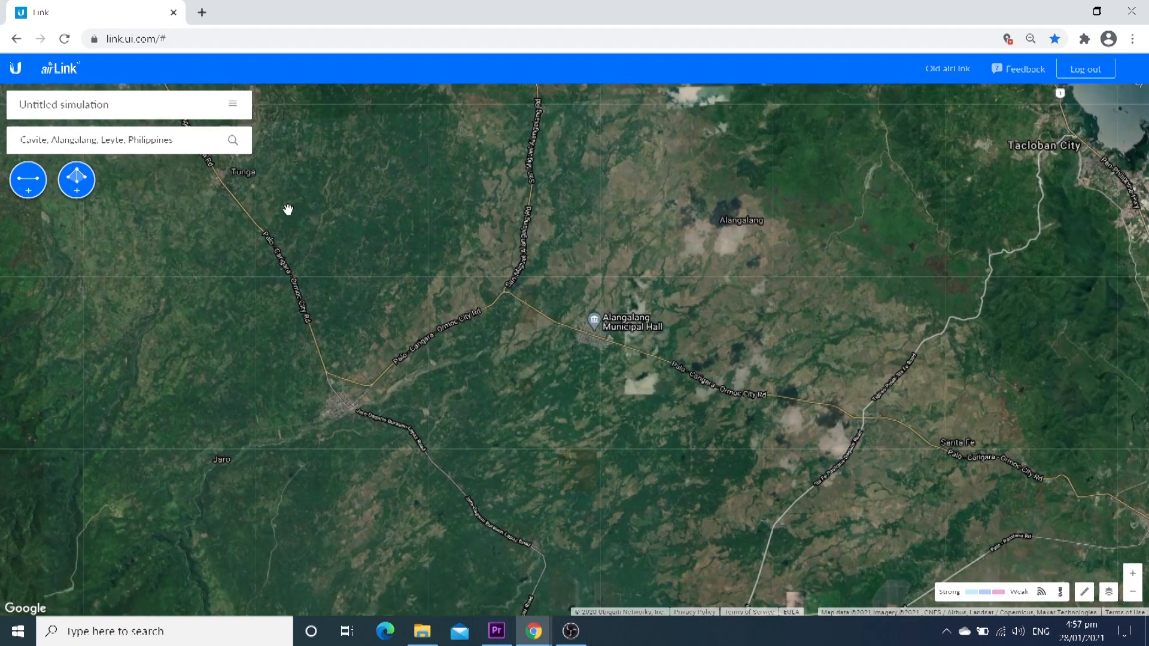
left_click(27, 196)
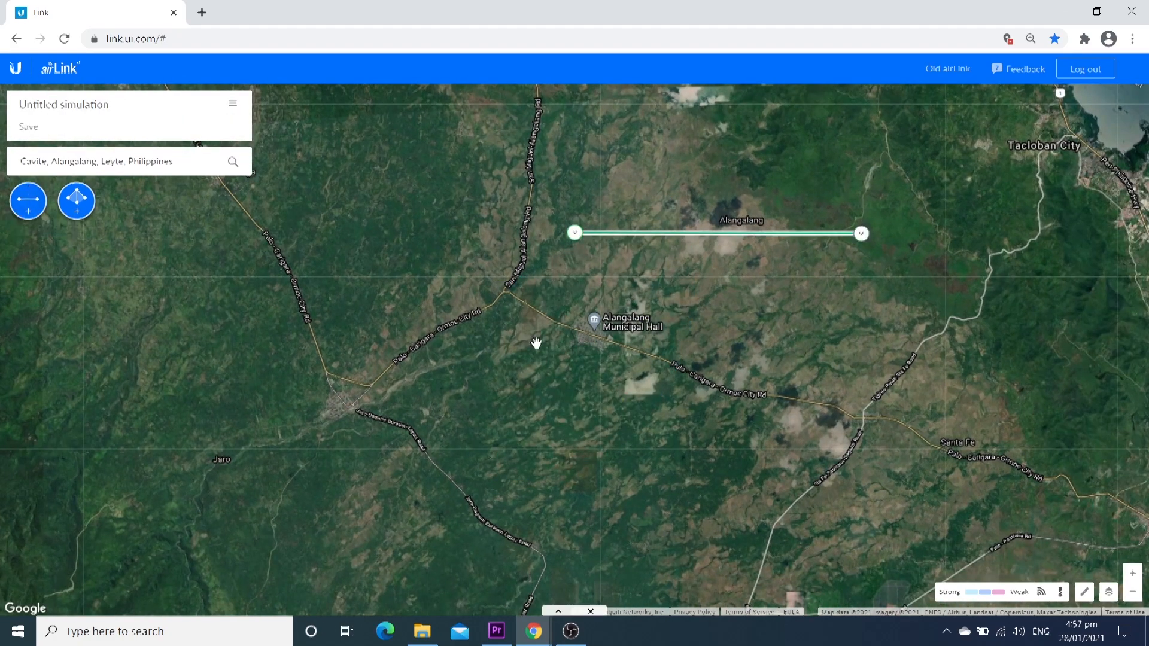
Step: Open the new link's details and move its eastern endpoint west, shortening the link to about 3.44 mi
scroll(608, 361, "up", 2)
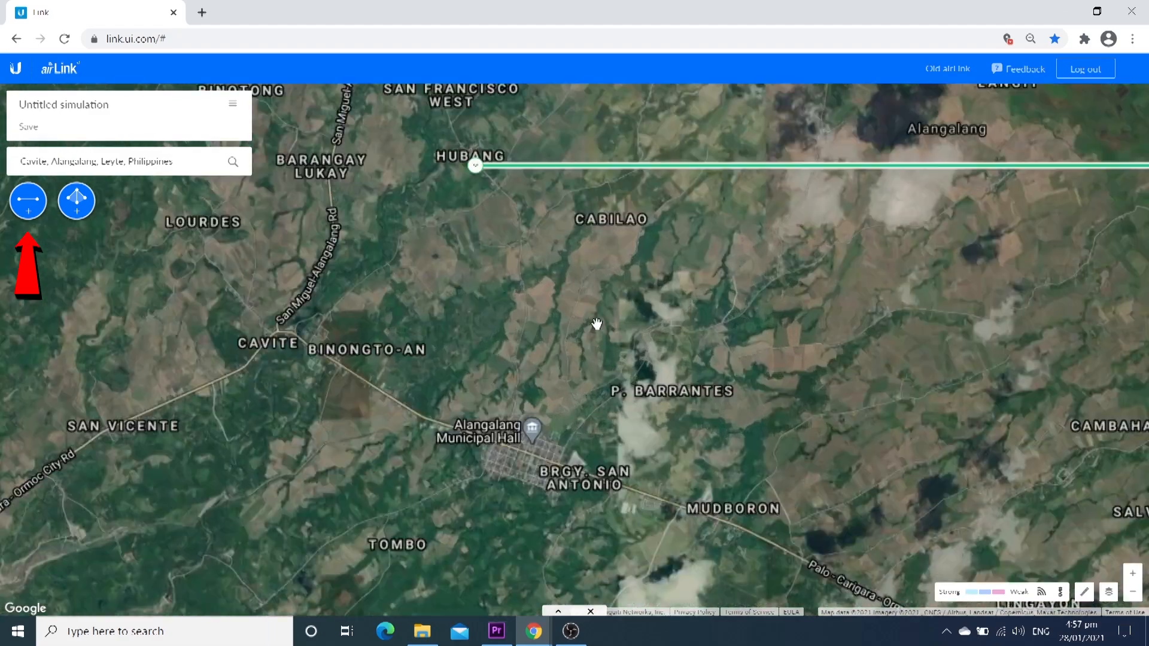
scroll(431, 323, "down", 1)
scroll(425, 303, "up", 1)
scroll(427, 303, "down", 1)
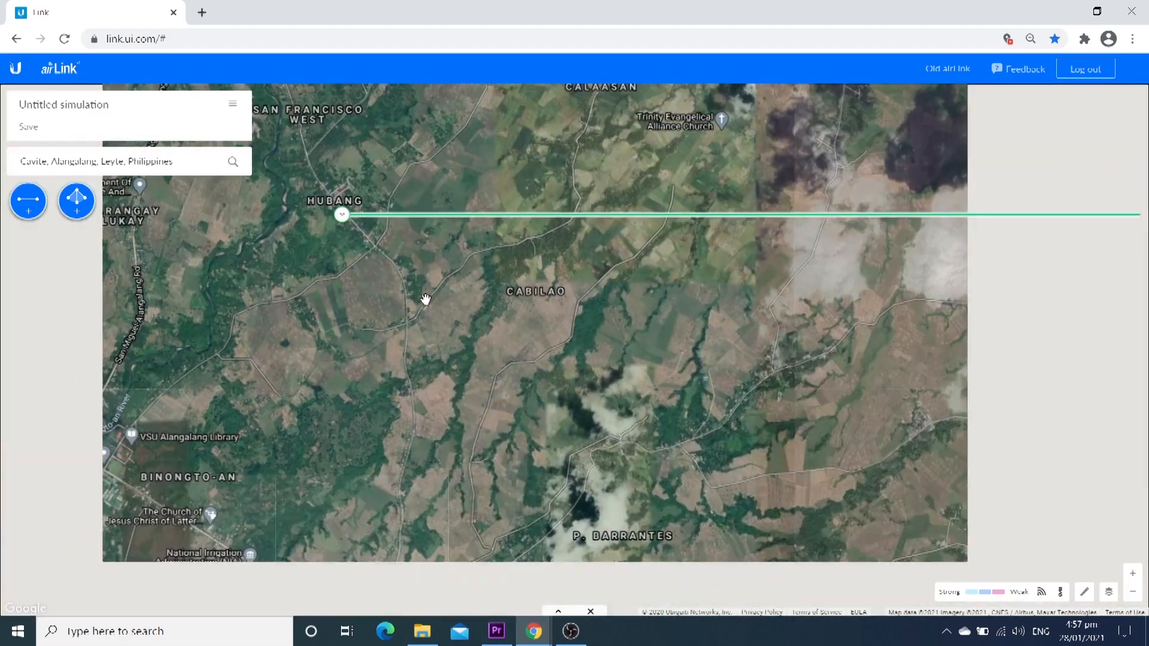
scroll(426, 300, "down", 1)
mouse_move(959, 257)
left_mouse_down()
mouse_move(923, 272)
mouse_move(846, 263)
left_mouse_up()
left_click(558, 611)
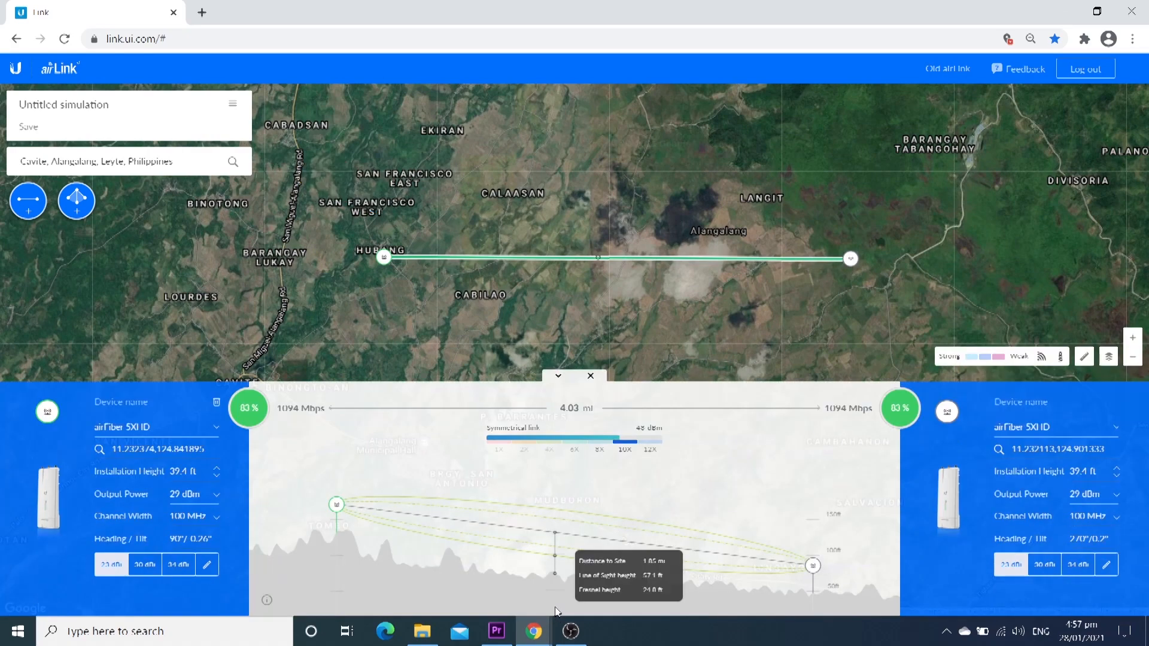
left_click(217, 428)
left_click(219, 429)
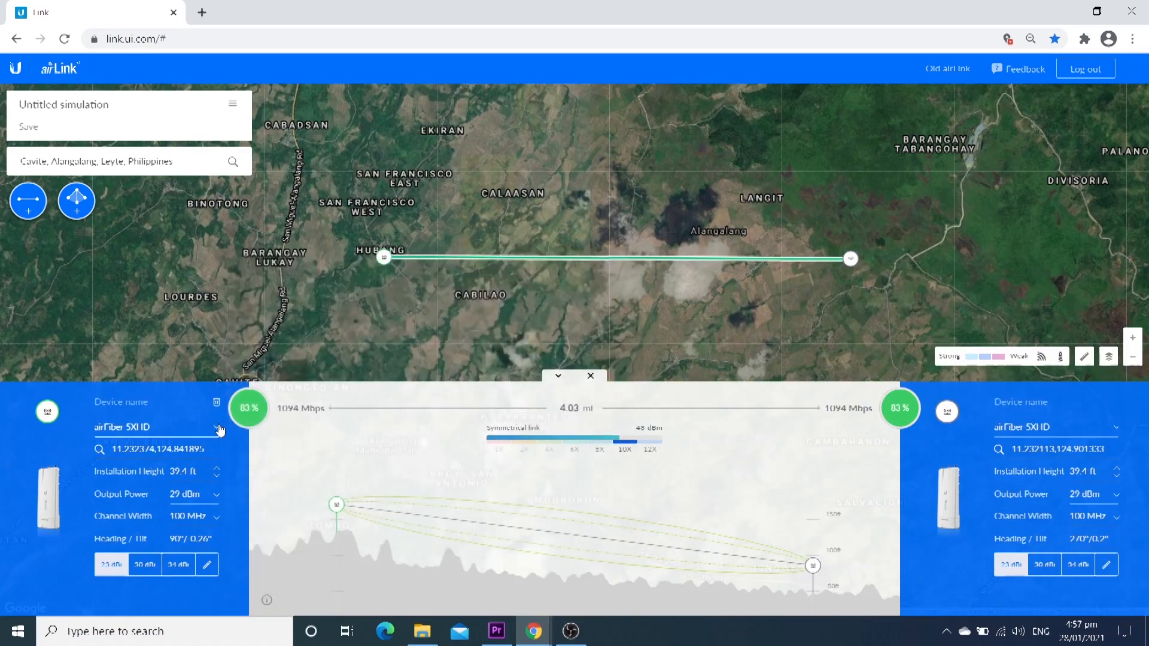
left_click_drag(850, 258, 783, 260)
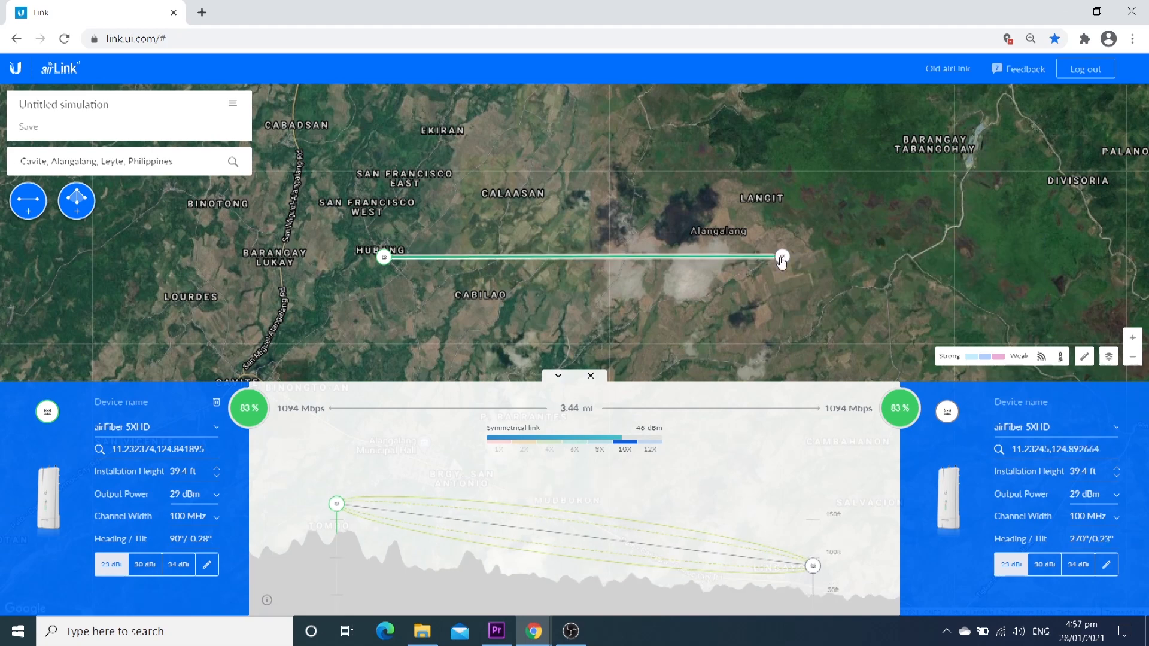
Step: Check the devices near the link's Hubang endpoint on the full map and reopen the link details
left_click(558, 377)
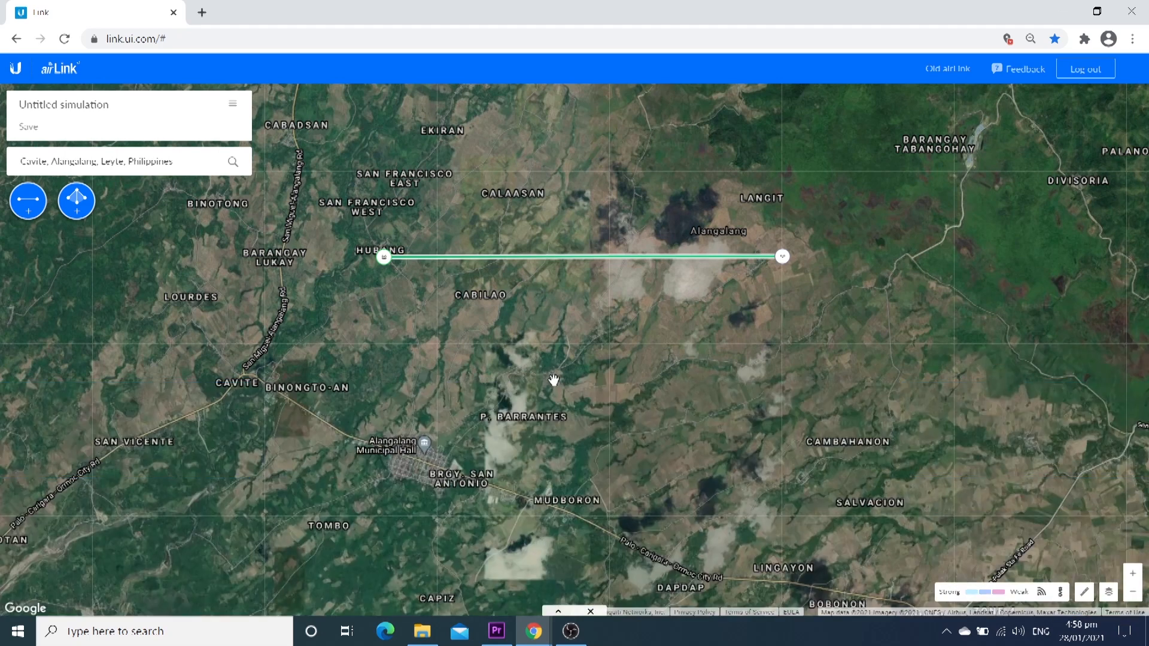
left_click(383, 257)
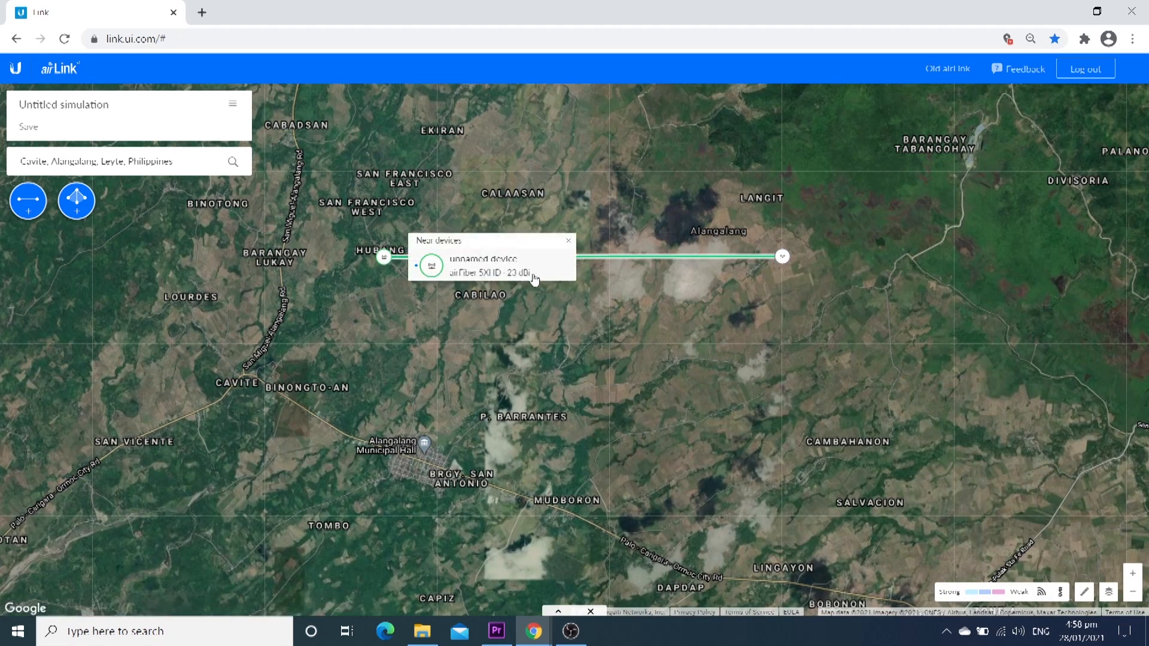
left_click(522, 302)
left_click(556, 613)
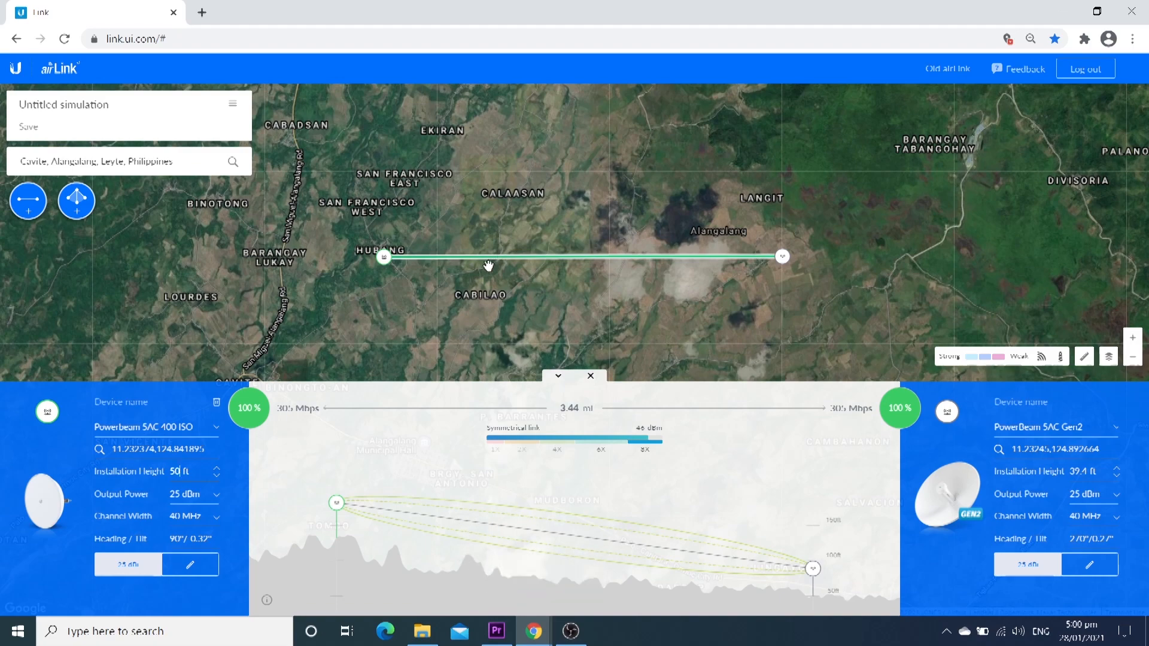
Step: Examine the trees under the link near Hubang Rd and raise the PowerBeam 5AC Gen2 antenna to 68.9 ft
scroll(496, 265, "up", 5)
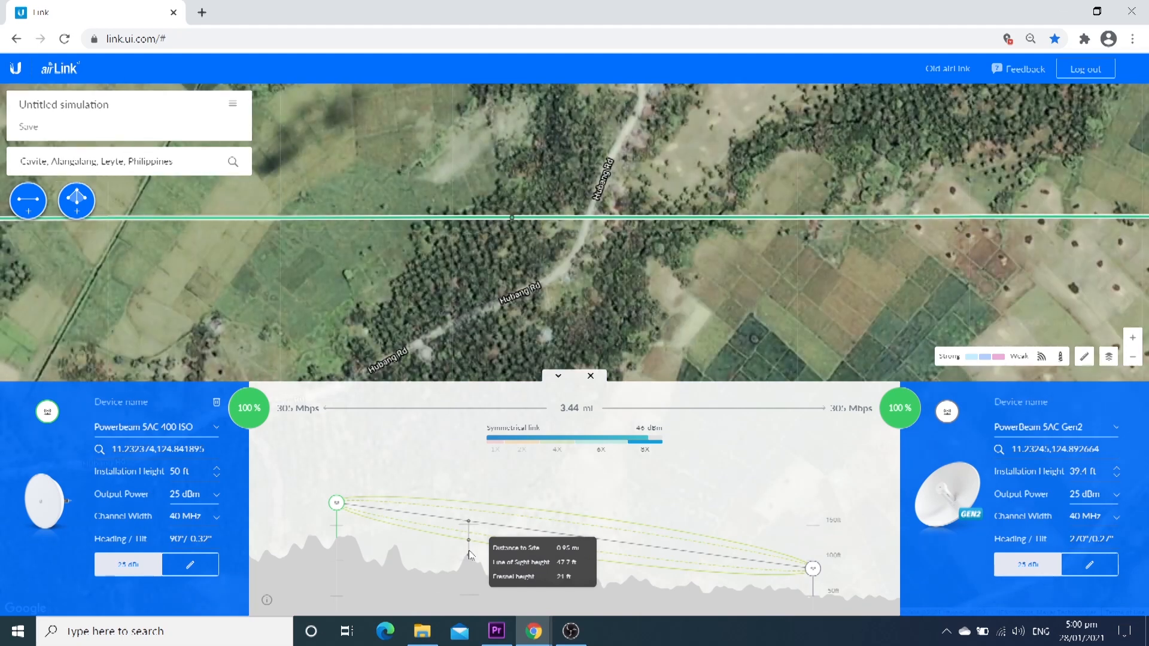
scroll(513, 232, "up", 4)
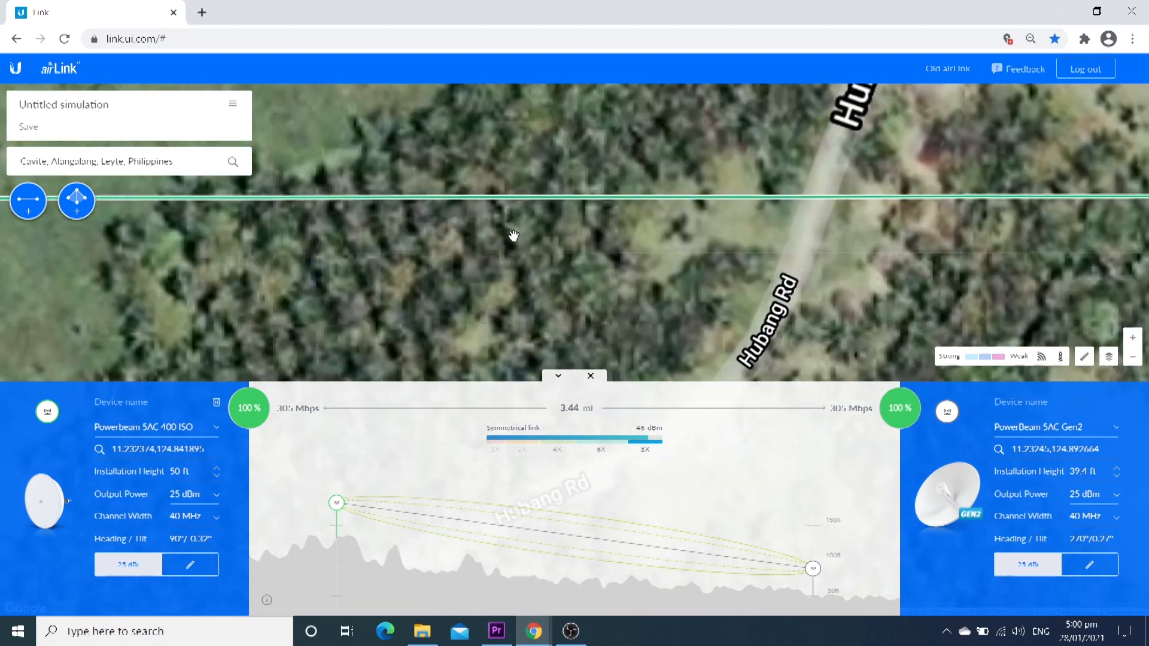
left_click_drag(514, 235, 514, 246)
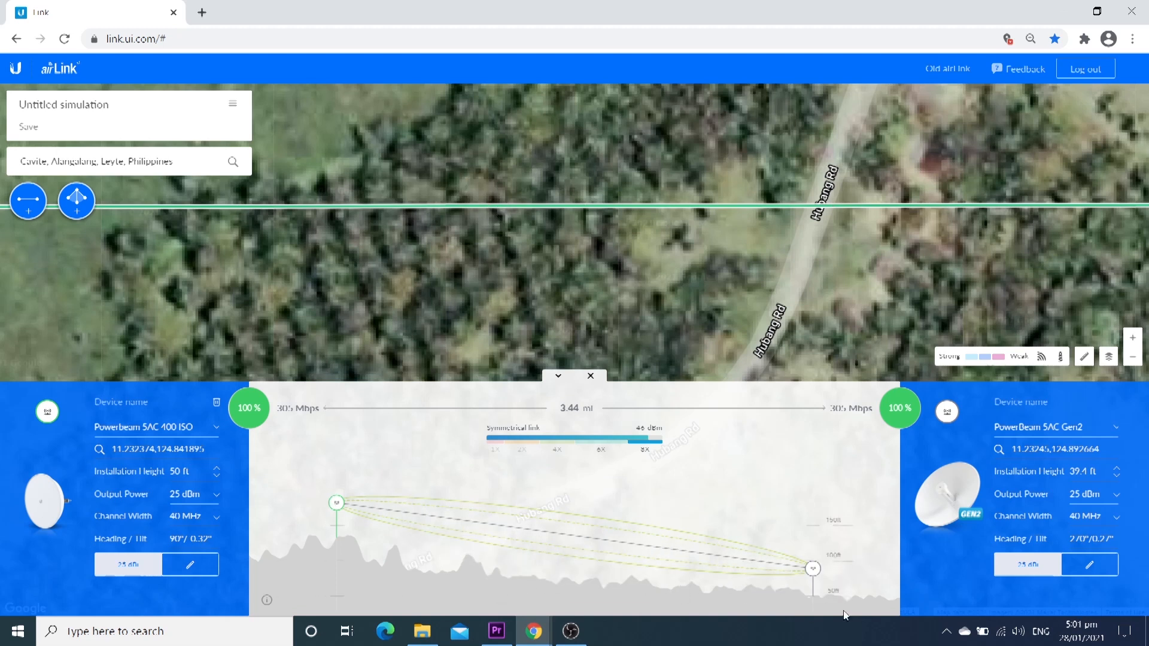
left_click_drag(813, 569, 816, 551)
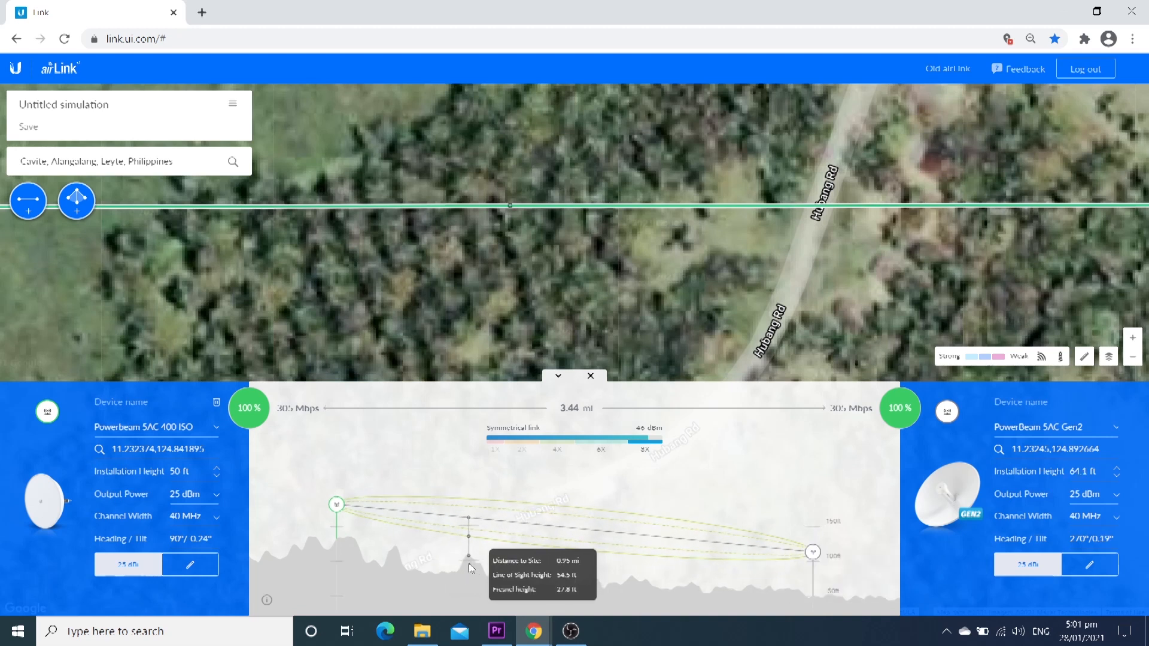
left_click_drag(813, 553, 812, 548)
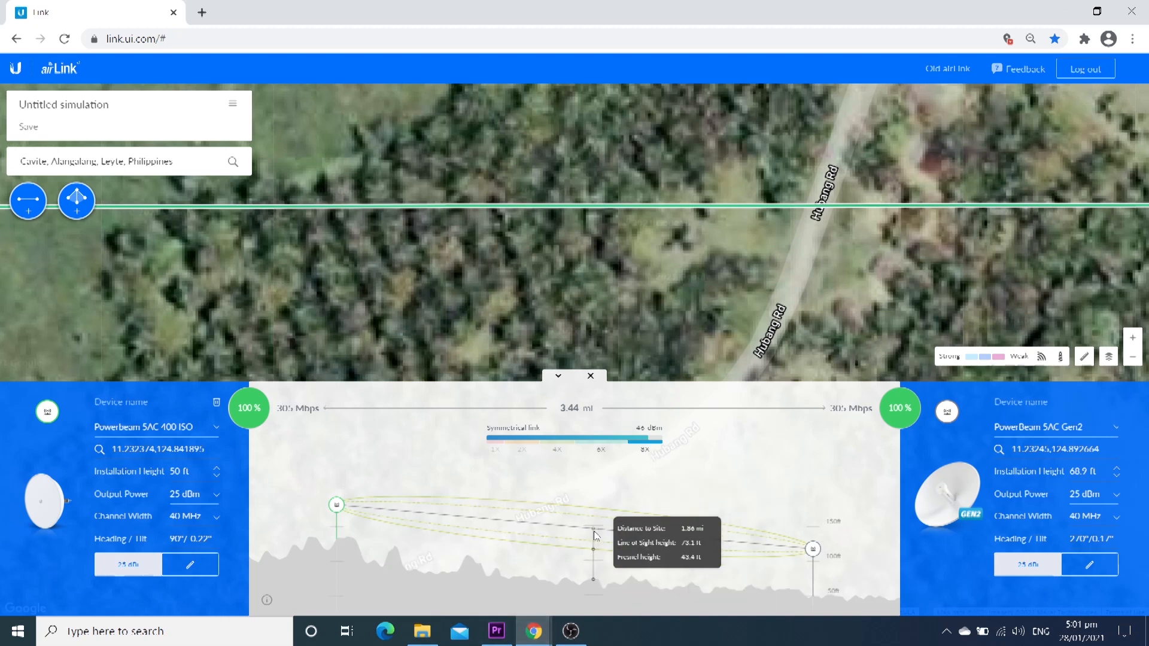
Step: Set the point-to-point link's channel width to 20 MHz
left_click(216, 518)
left_click_drag(265, 528, 252, 526)
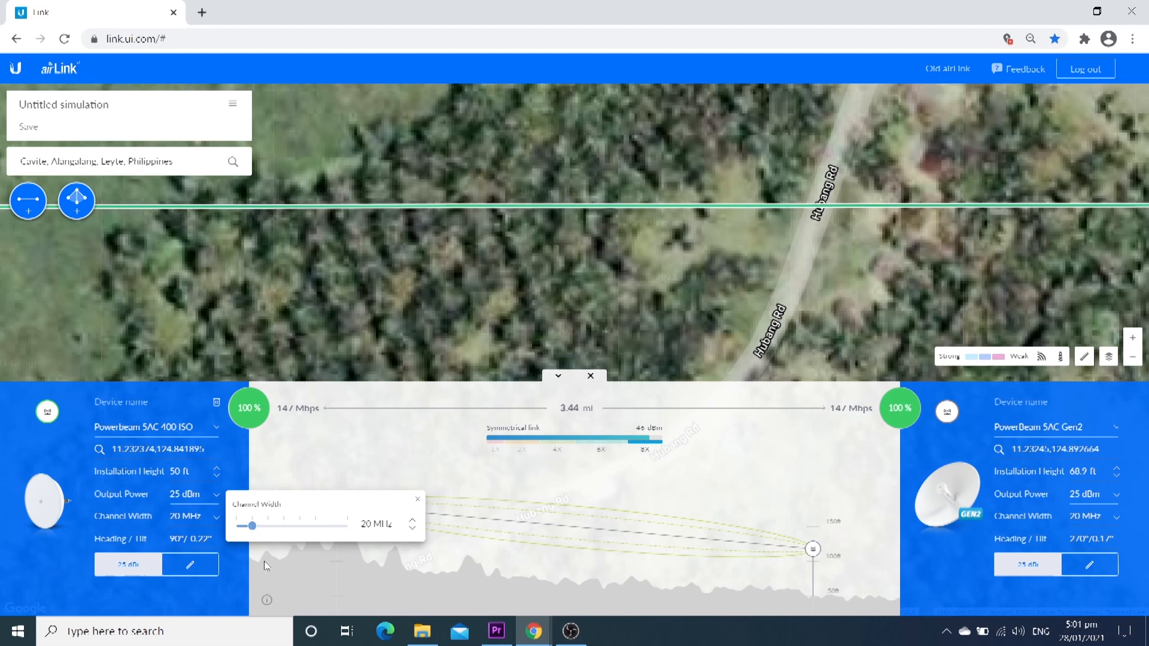
left_click(419, 502)
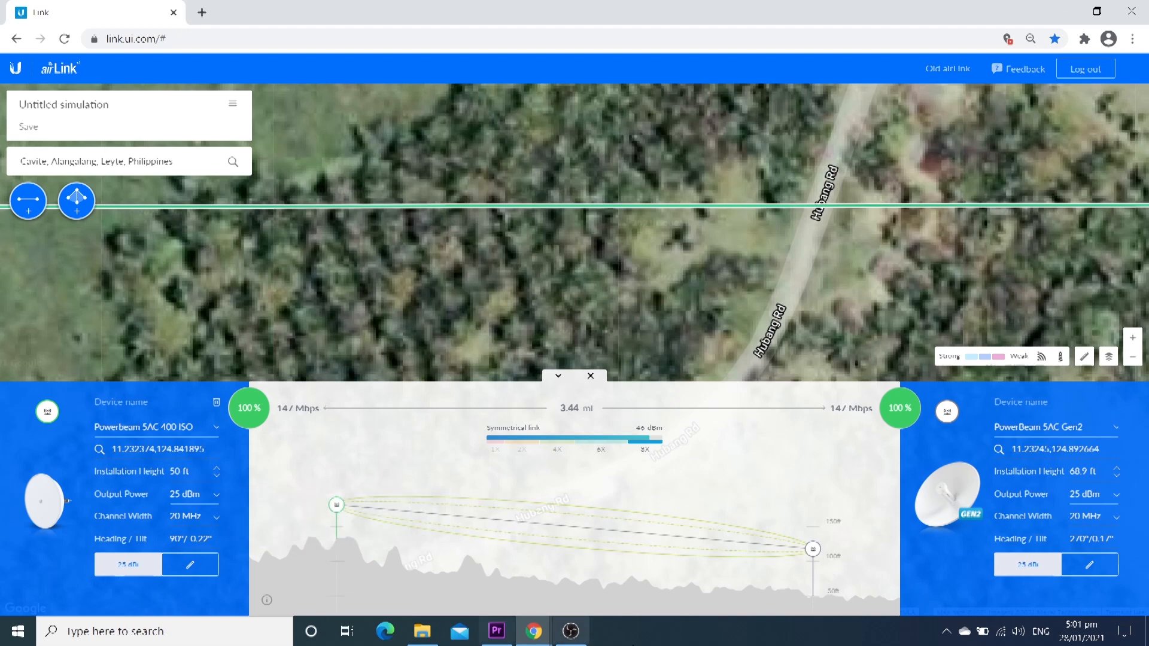
Step: View the terrain around Hubang Rd and the whole point-to-point link on the full map
left_click(558, 376)
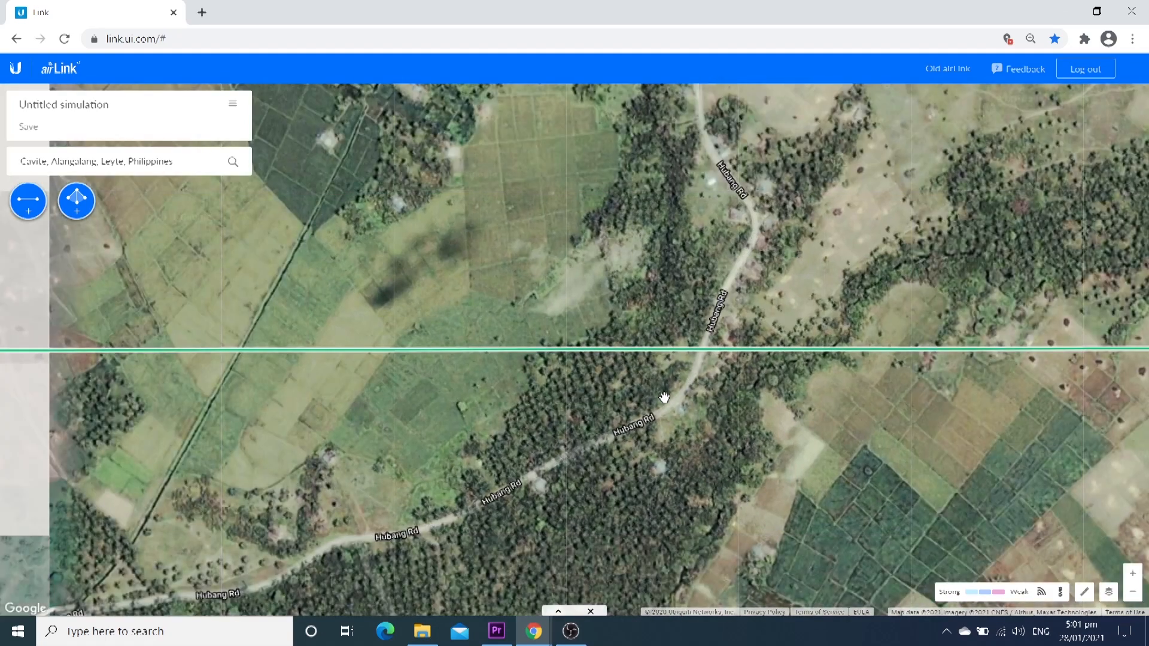
scroll(664, 398, "down", 1)
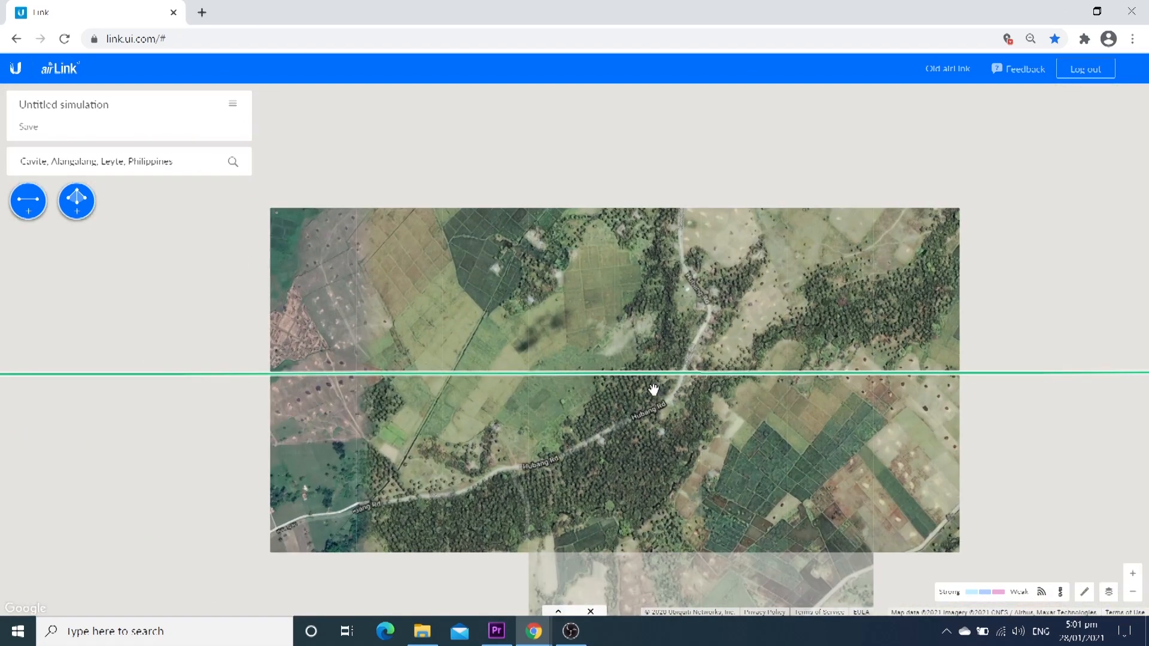
scroll(682, 407, "down", 1)
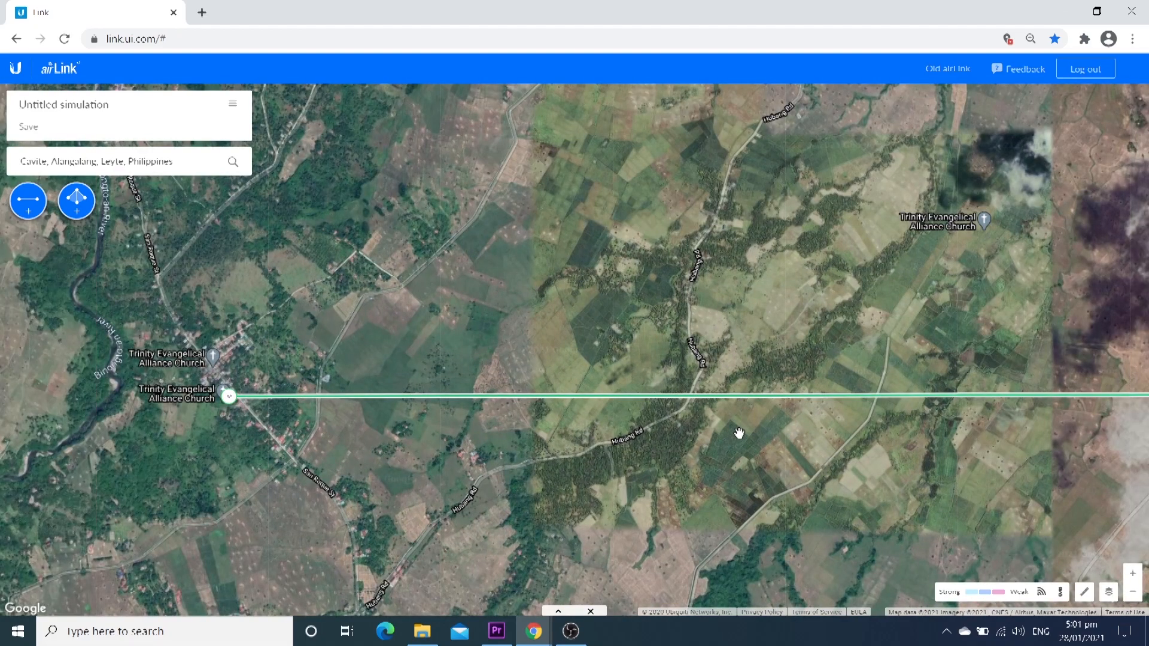
scroll(790, 457, "down", 2)
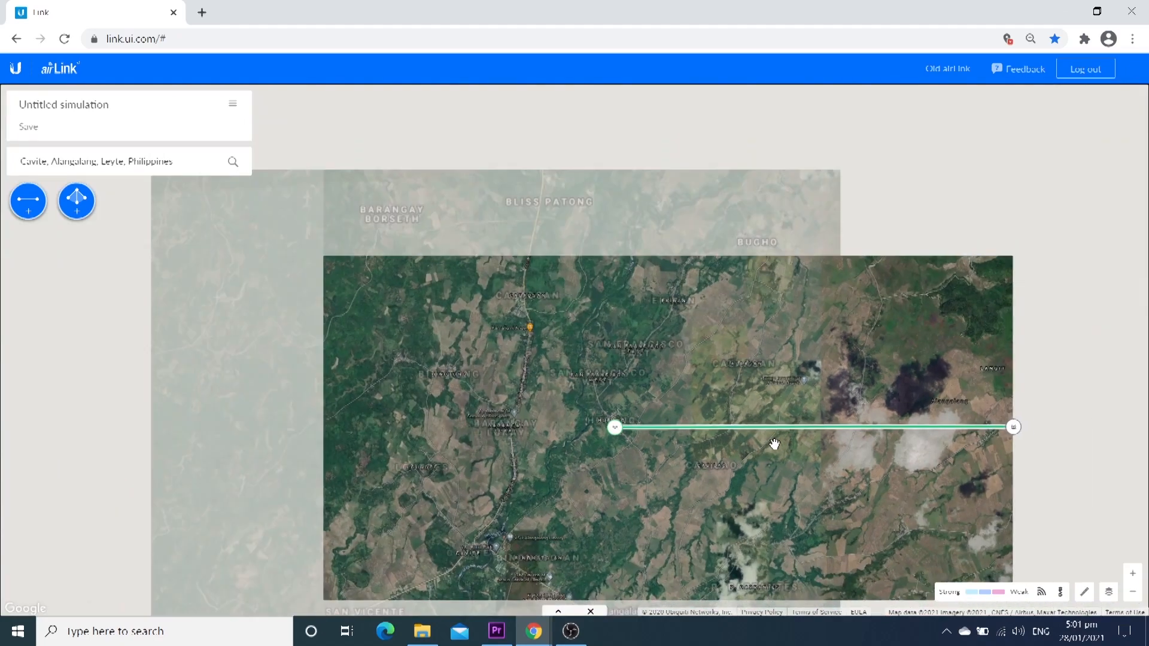
left_click_drag(775, 443, 688, 349)
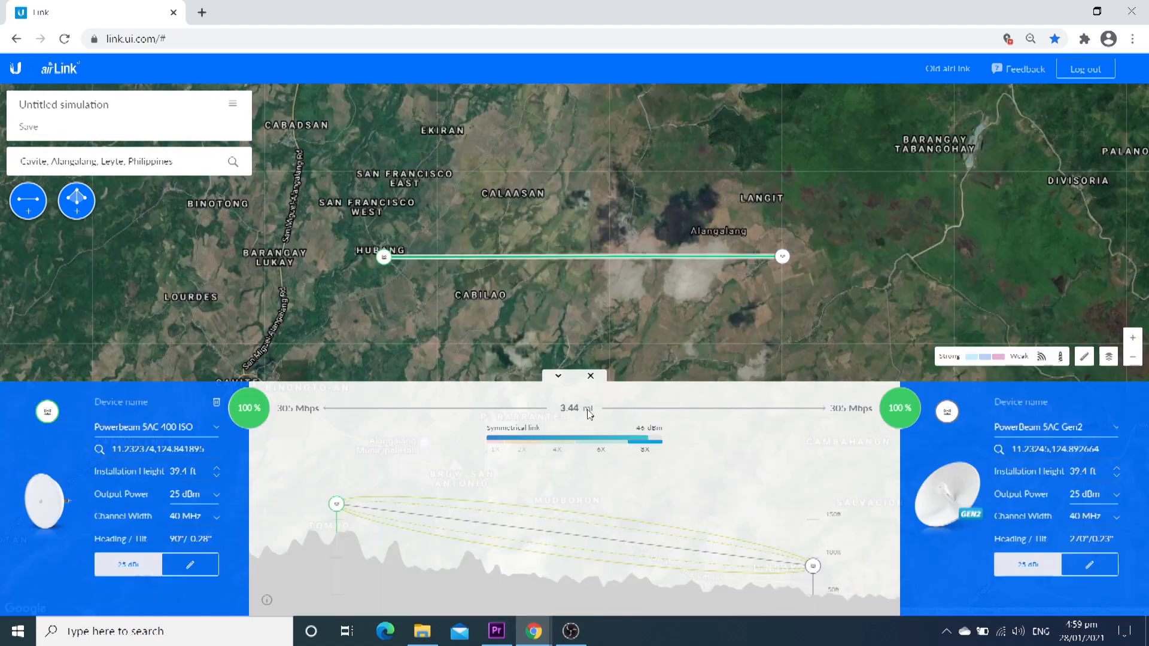
Step: Try an installation height of 80 ft for the Powerbeam 5AC 400 ISO, and set it to 50 ft
double_click(178, 471)
type("80")
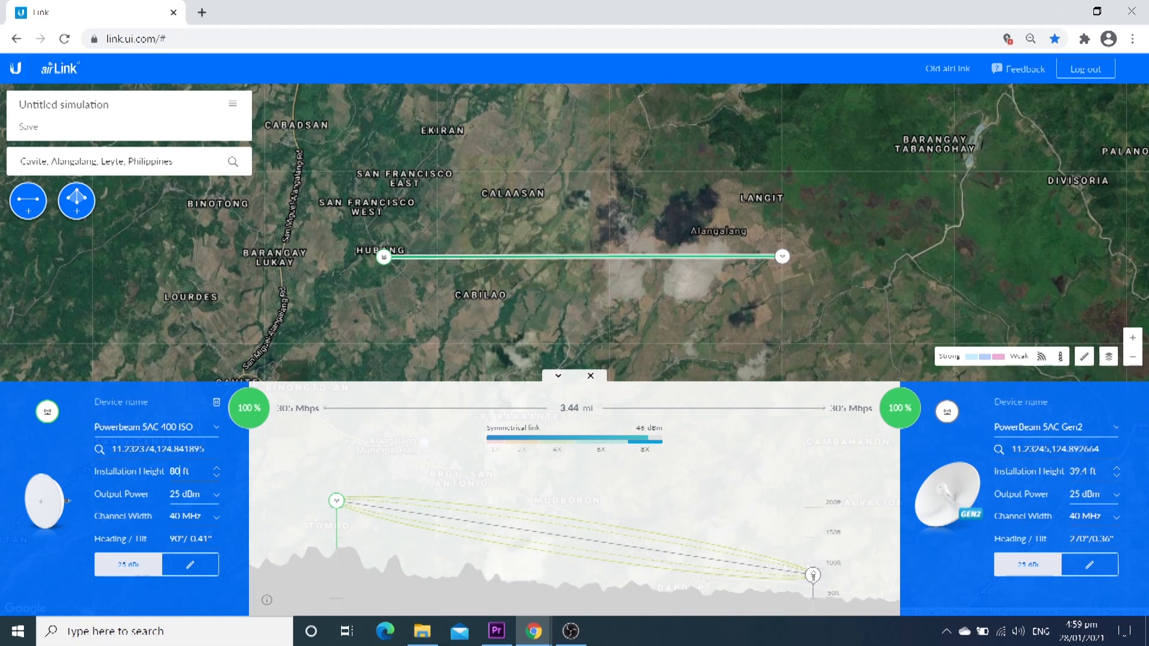
key("BackSpace")
key("BackSpace")
type("50")
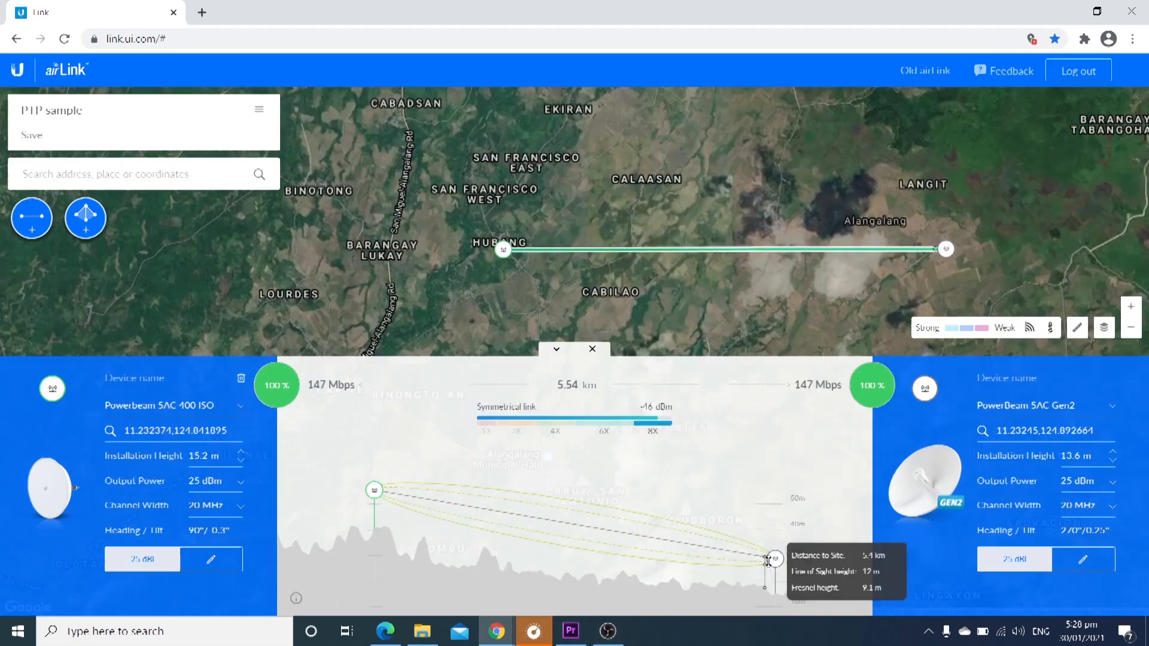
Step: Adjust the PowerBeam 5AC Gen2's antenna height on the elevation profile and change the measurement units
mouse_move(773, 541)
left_mouse_down()
mouse_move(775, 509)
mouse_move(776, 559)
mouse_move(776, 522)
mouse_move(776, 542)
left_mouse_up()
left_click(1078, 328)
left_click(1068, 382)
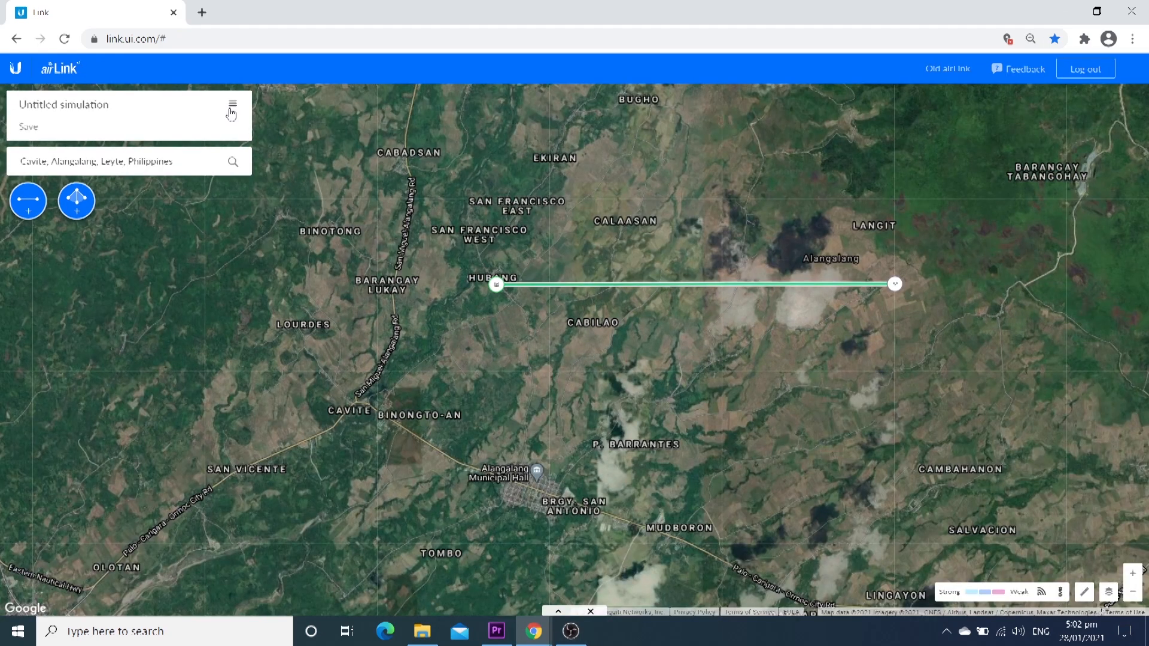
Step: Name the simulation PTP sample and save it
left_click(188, 104)
key("BackSpace")
type("PTP sample")
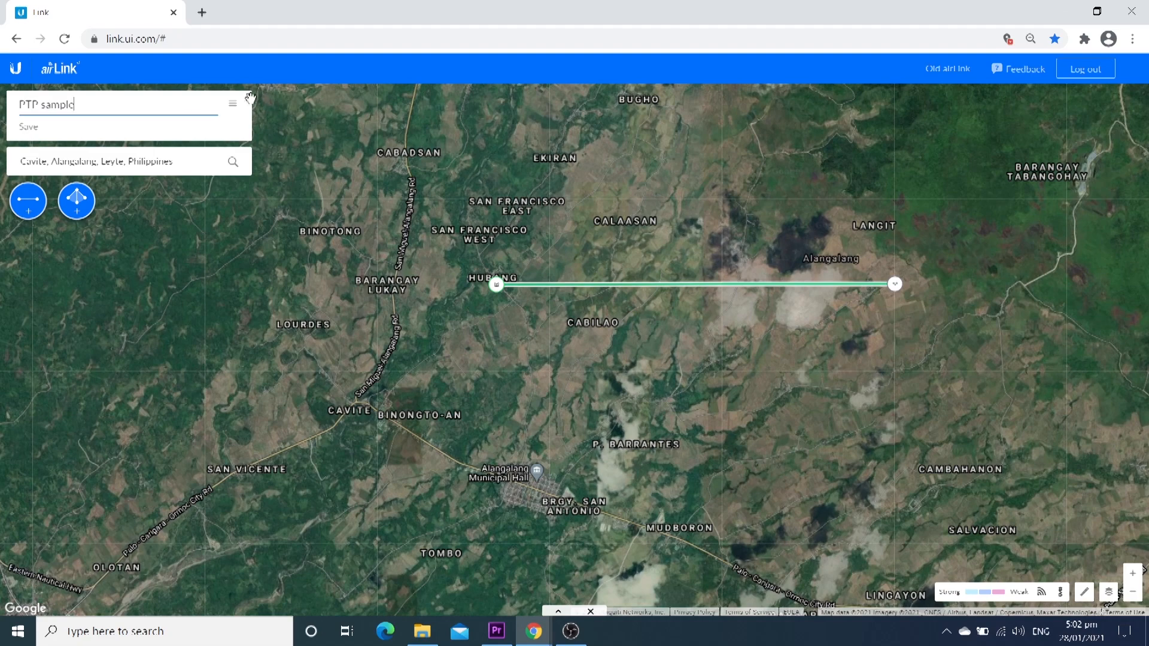
left_click(233, 103)
left_click(250, 148)
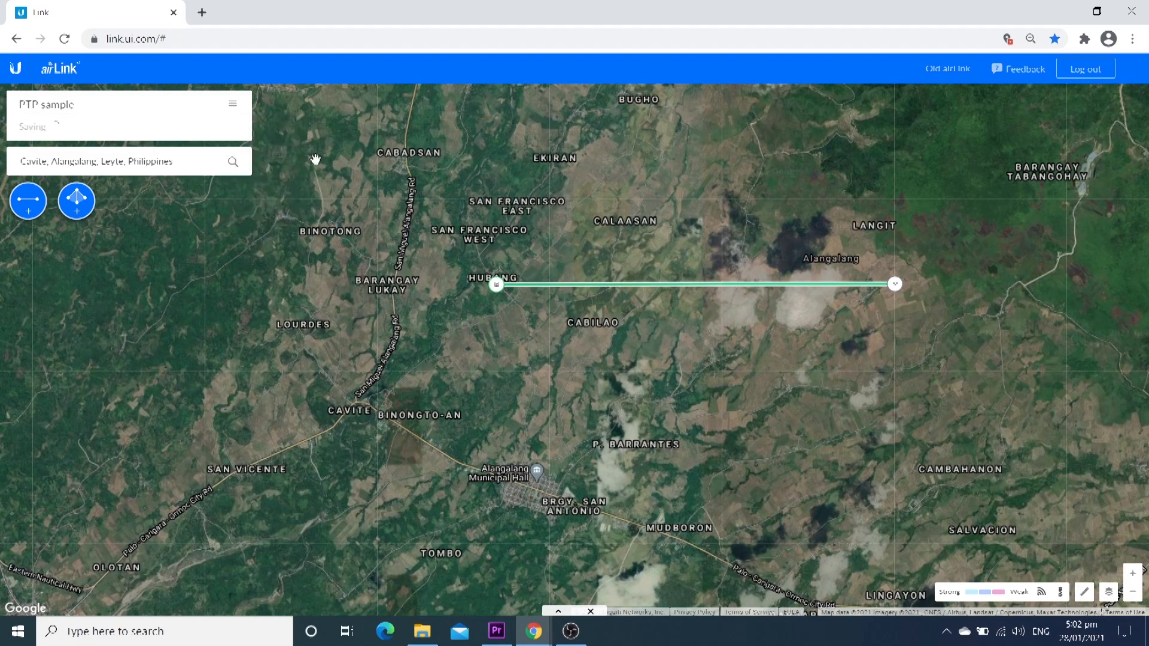